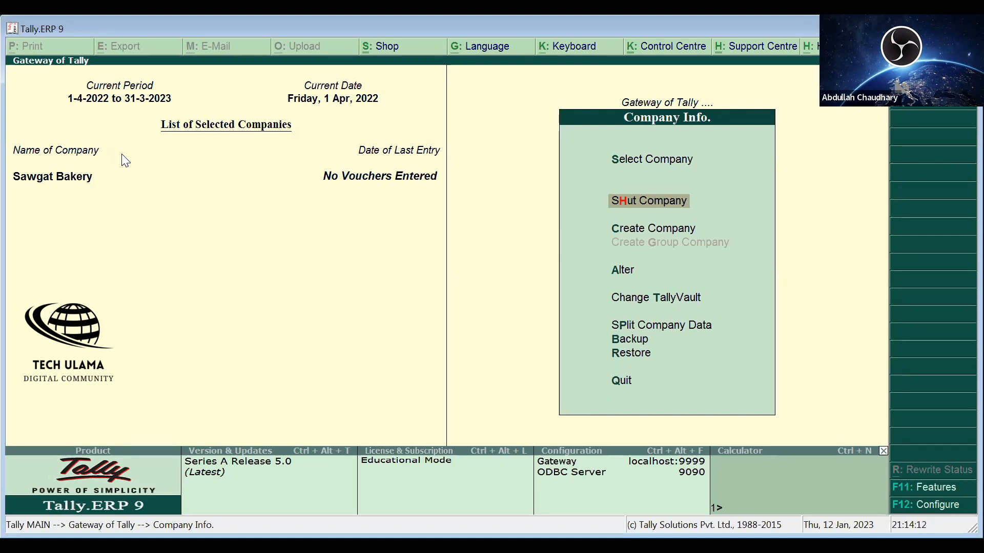
# - Leave the Company Info. menu for Sawgat Bakery and return to the Gateway of Tally
pyautogui.press('Escape')
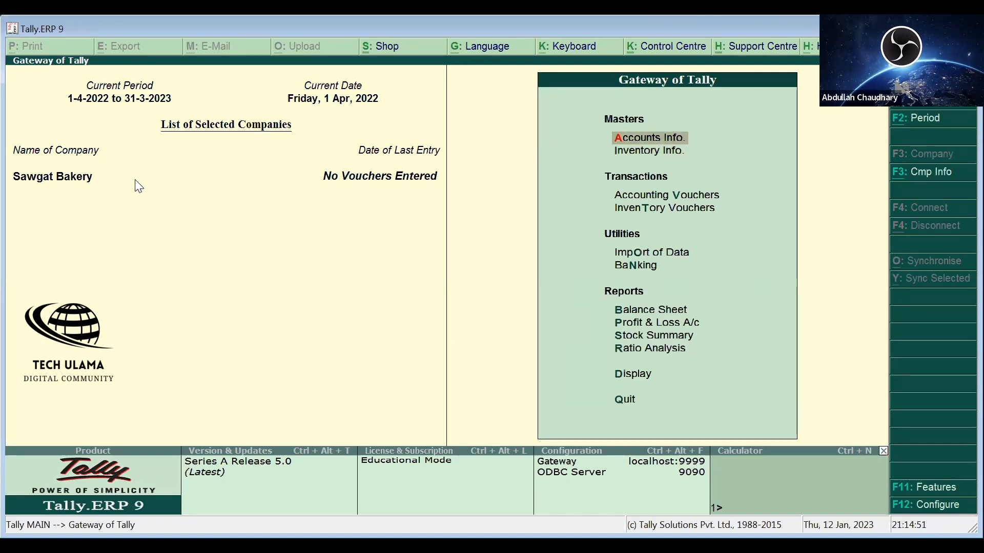
# - Go from Accounts Info. into the Ledgers menu
pyautogui.click(646, 145)
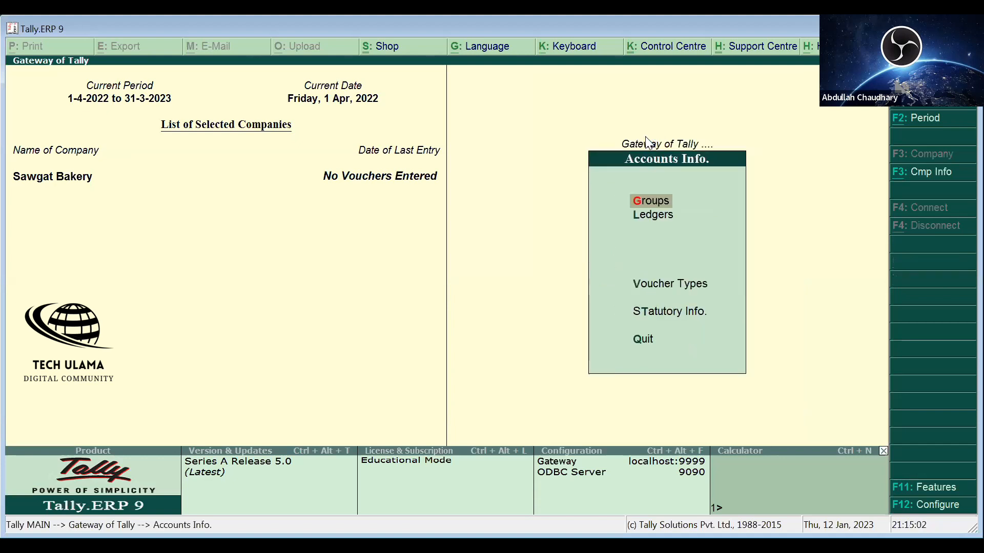
pyautogui.press('Down')
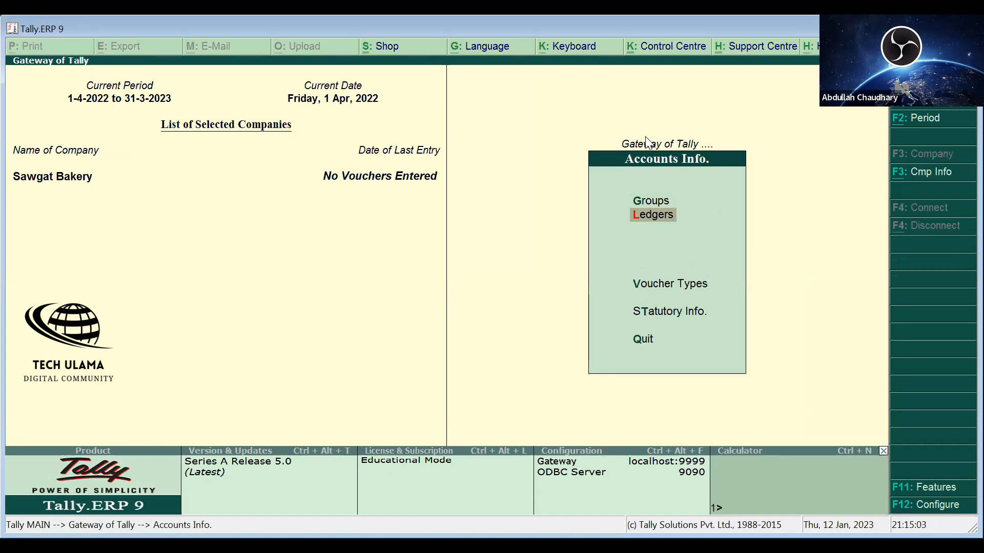
pyautogui.press('Return')
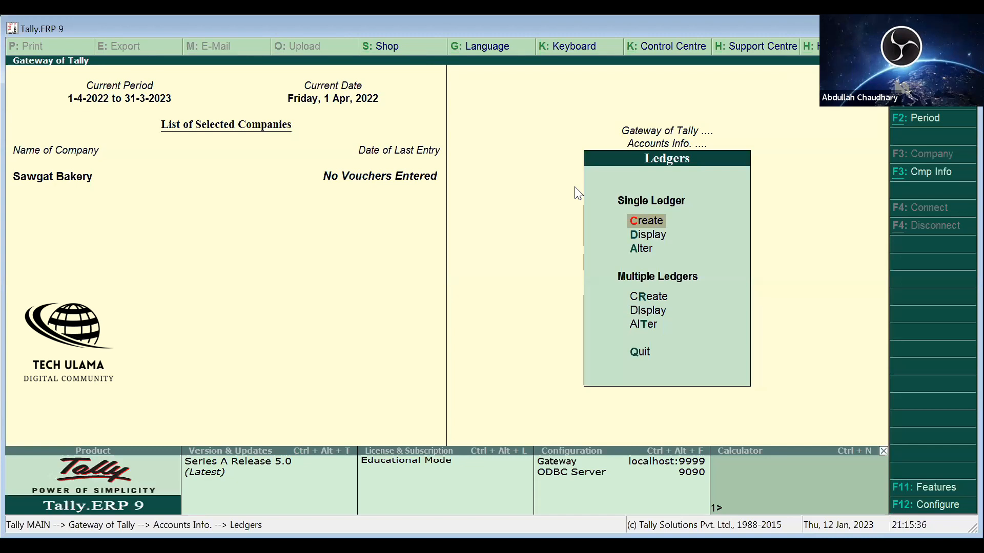
# - Browse the Single Ledger options, then start a new ledger with Create
pyautogui.press('Down')
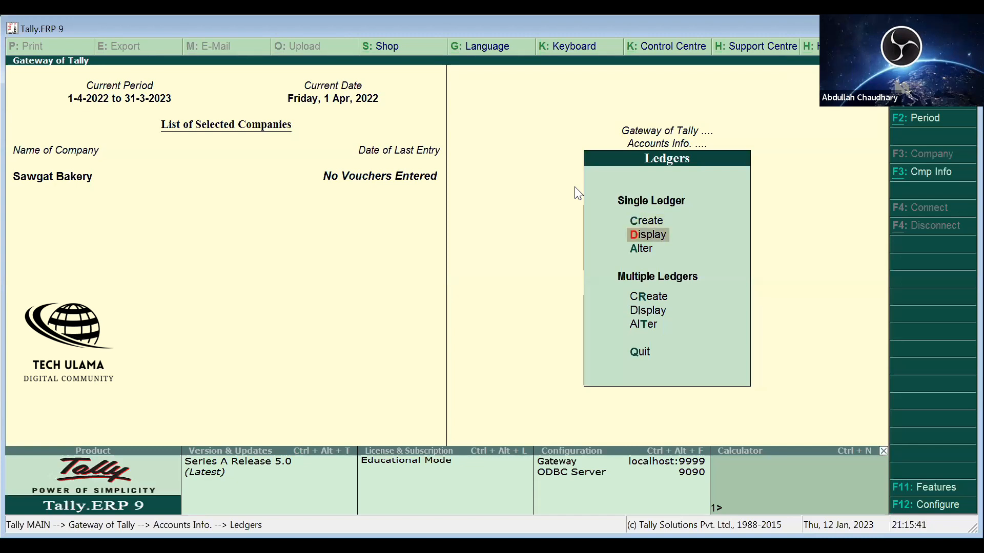
pyautogui.press('Down')
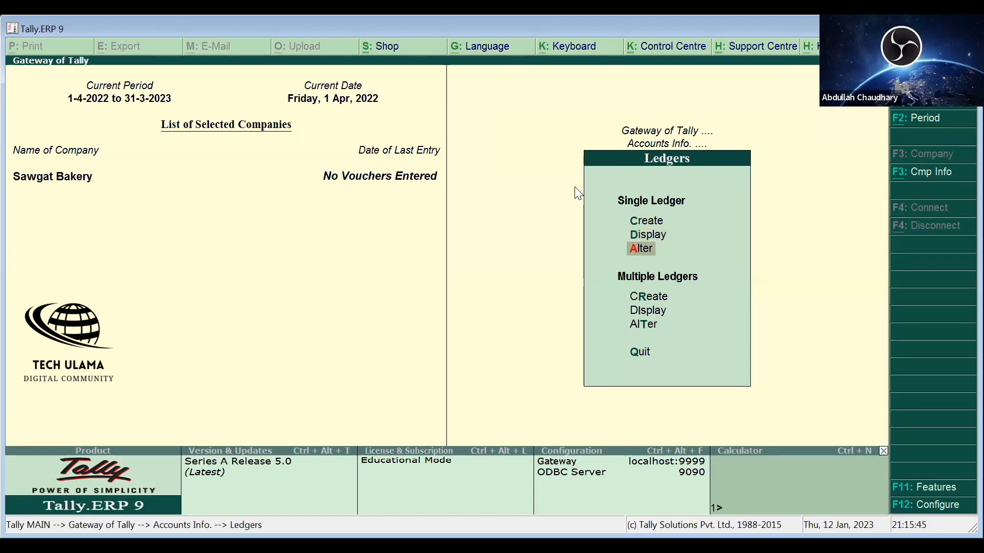
pyautogui.press('Up')
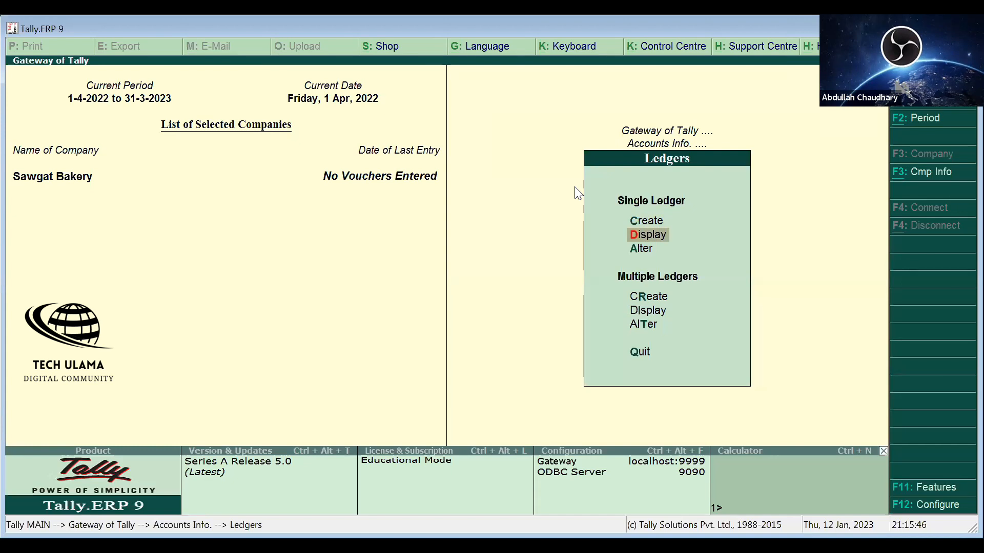
pyautogui.press('Down')
pyautogui.press('Down')
pyautogui.press('Down')
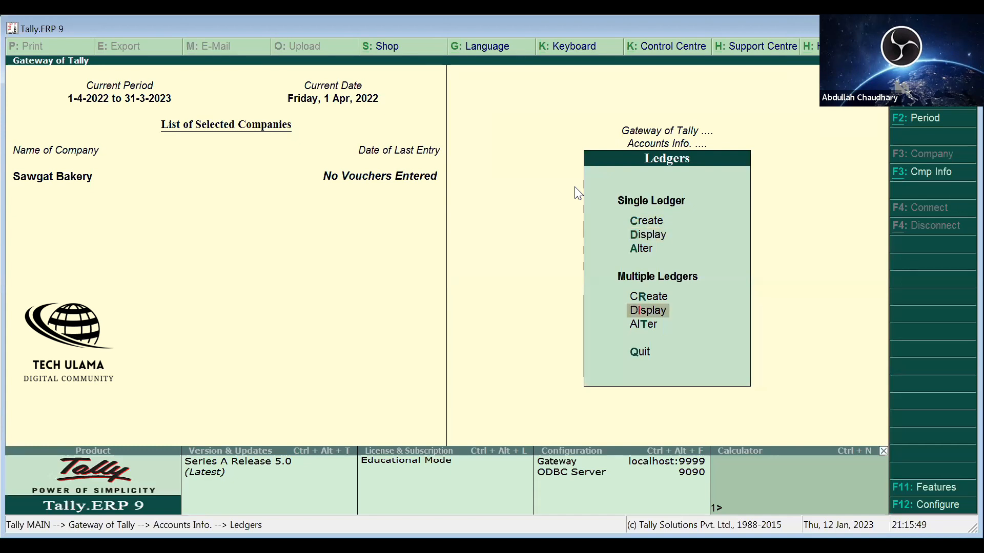
pyautogui.press('Up')
pyautogui.press('Up')
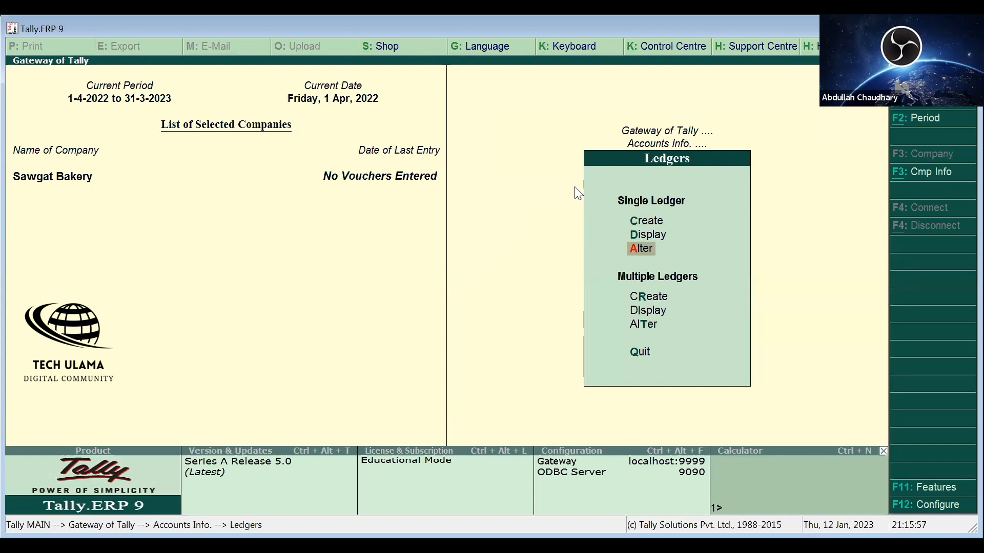
pyautogui.press('c')
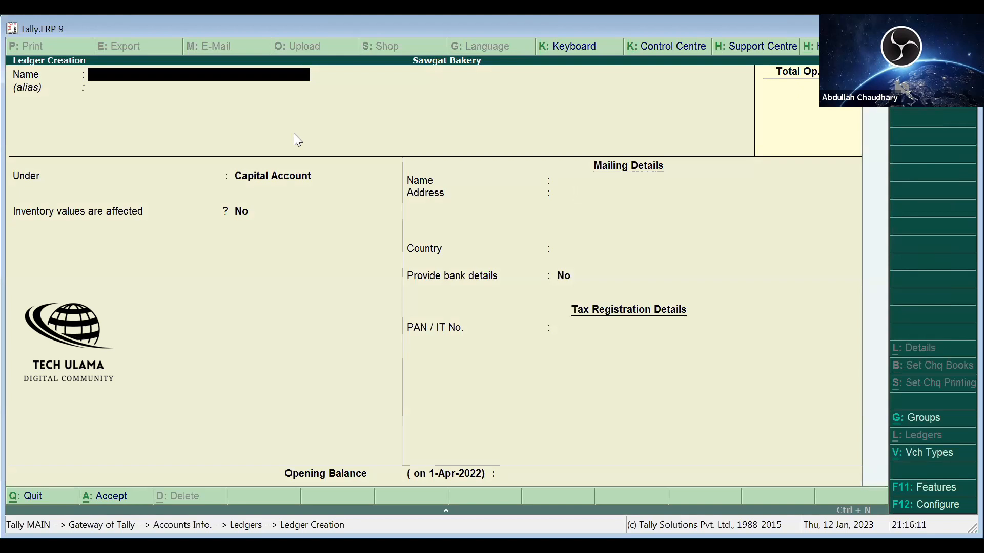
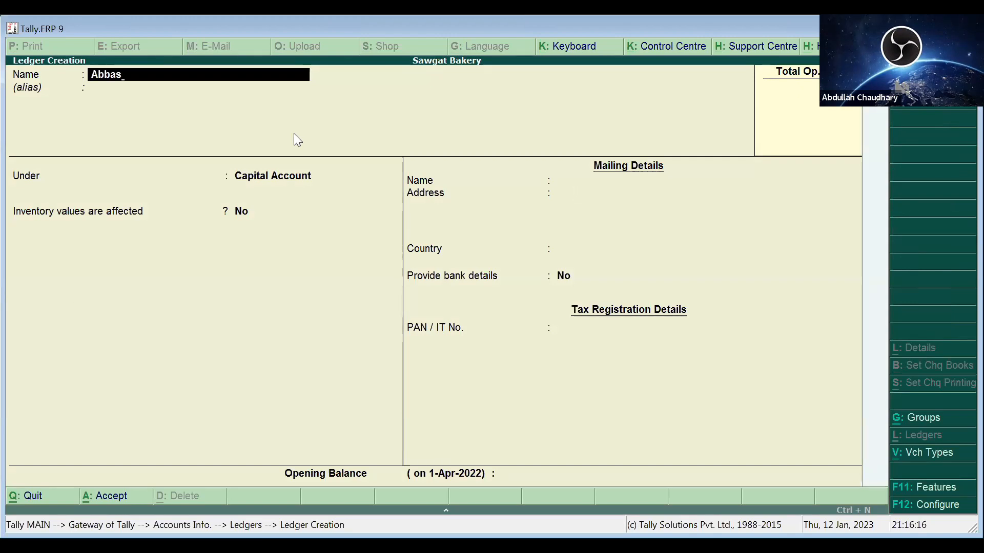
# - Name the ledger with the owner's name plus '( Capital)' and add the owner's surname as alias
pyautogui.write('( Capital)')
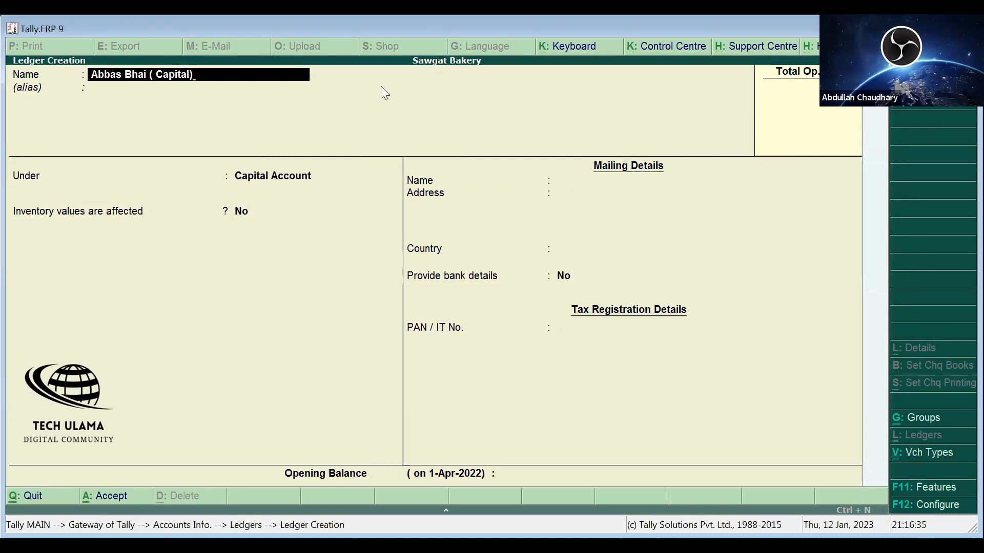
pyautogui.press('Return')
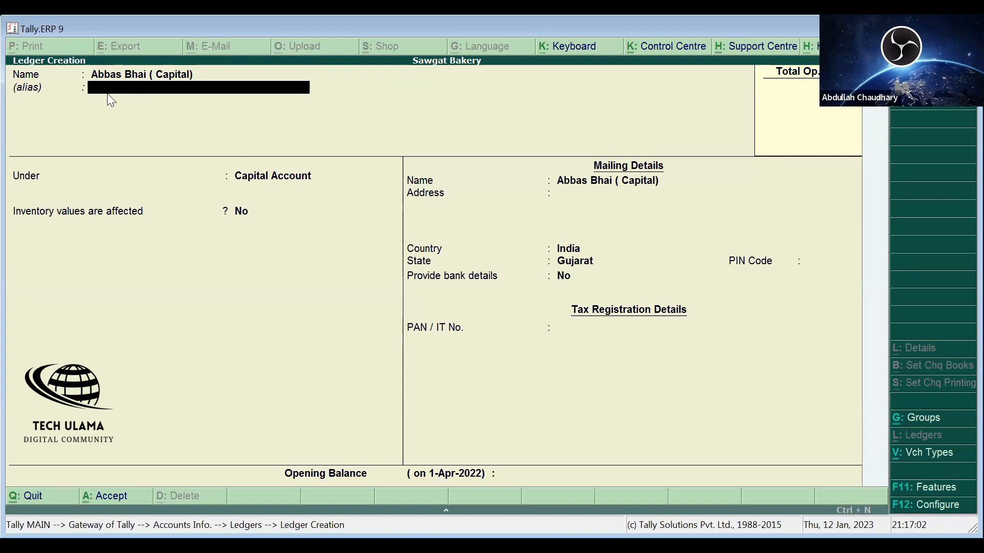
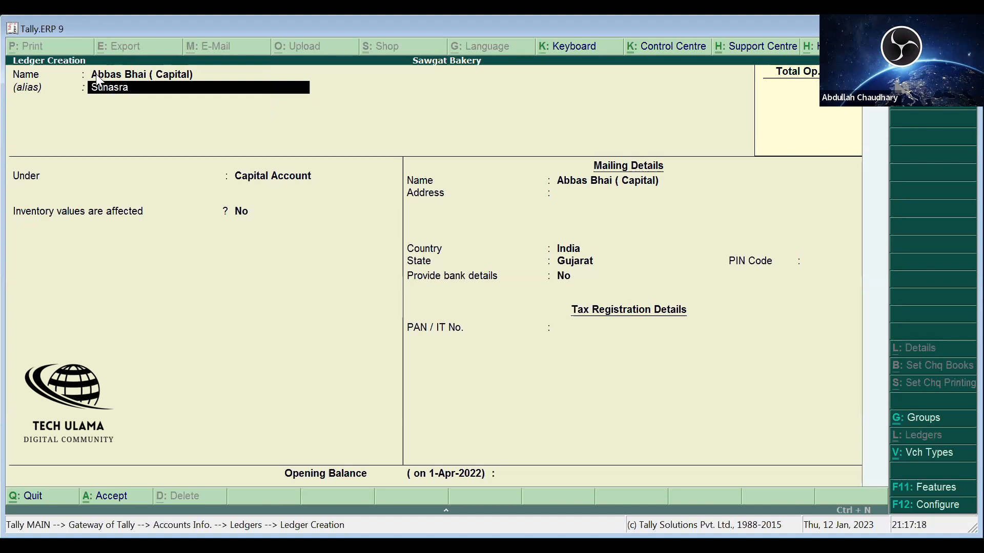
pyautogui.press('Return')
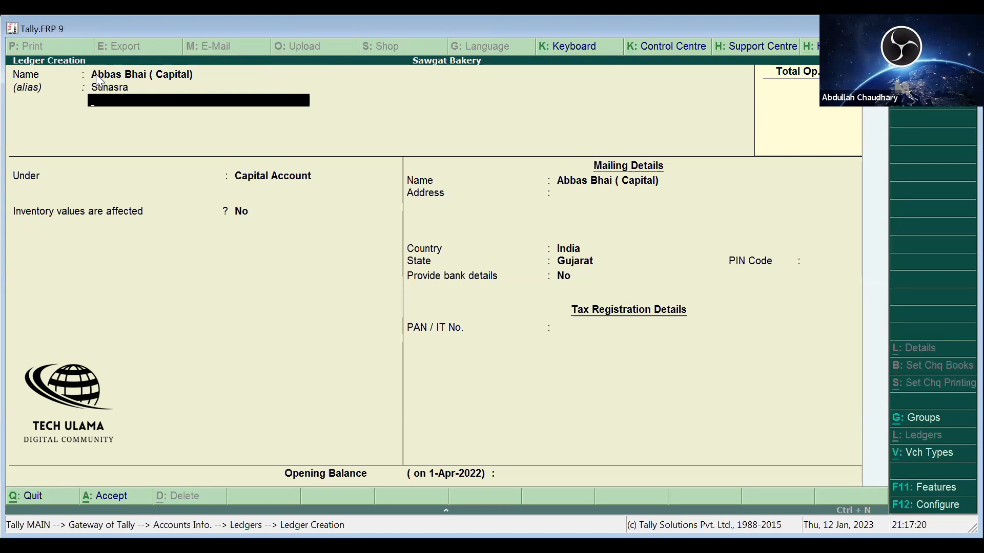
pyautogui.press('Return')
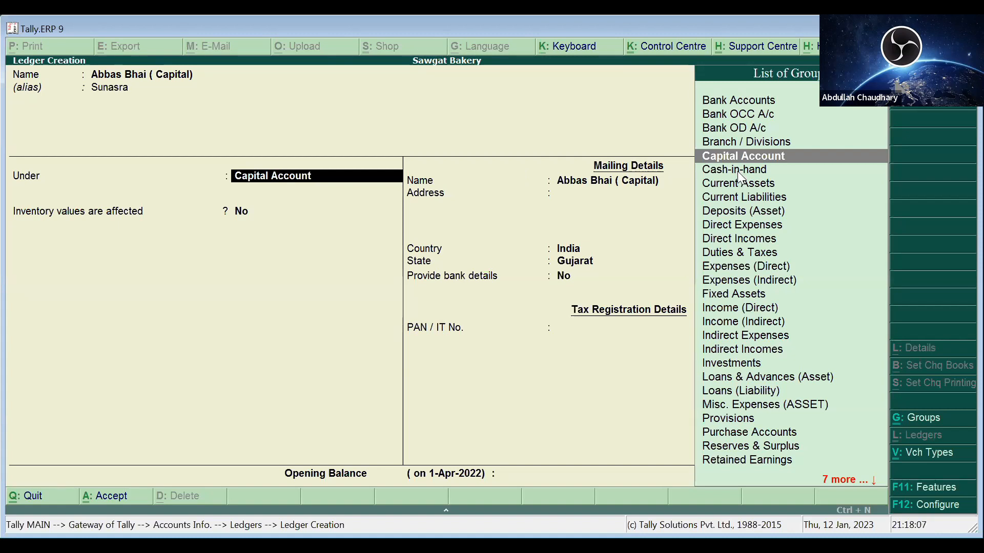
# - Keep the Capital Account group and enter a mailing address line, with India and Gujarat
pyautogui.press('Return')
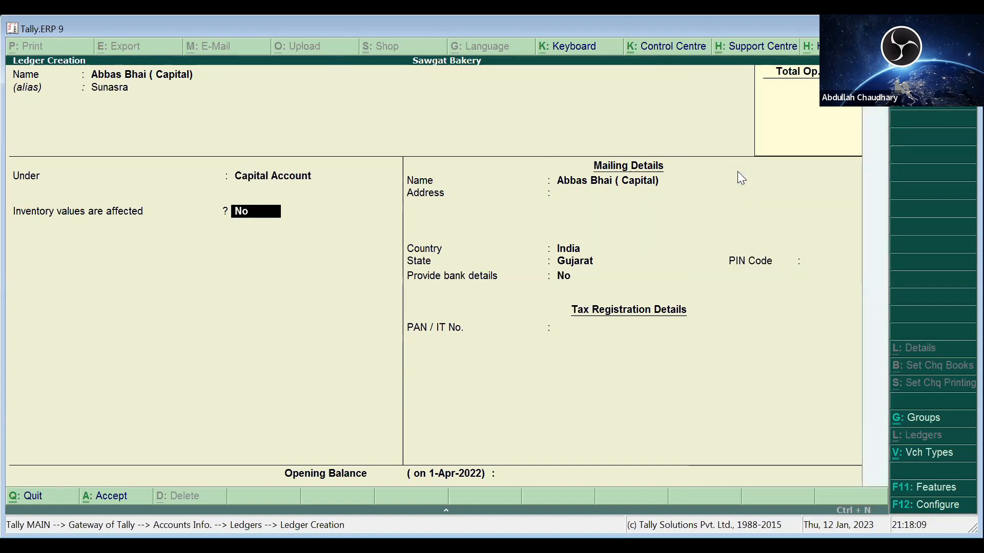
pyautogui.press('Return')
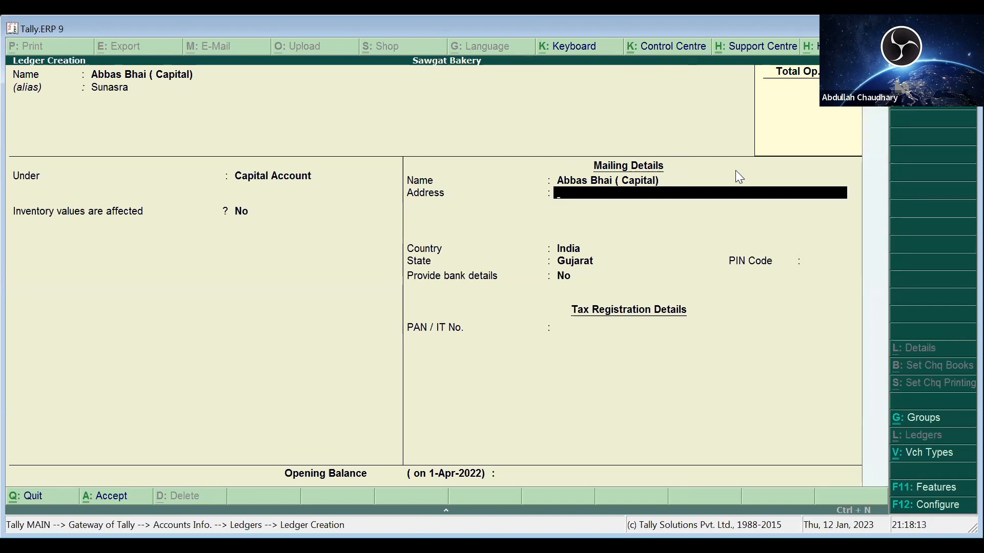
pyautogui.write('Snckjcajcc')
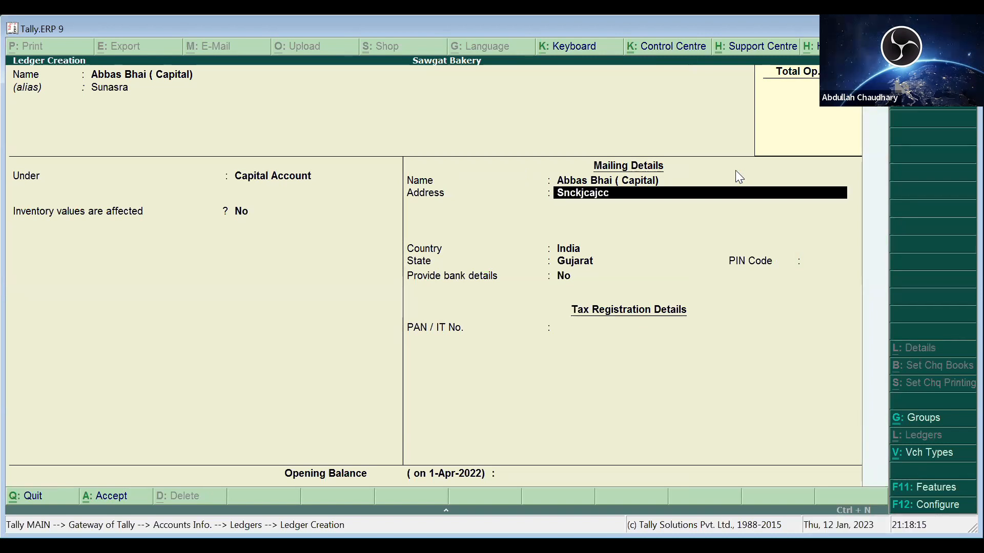
pyautogui.write('akj')
pyautogui.press('Return')
pyautogui.press('Return')
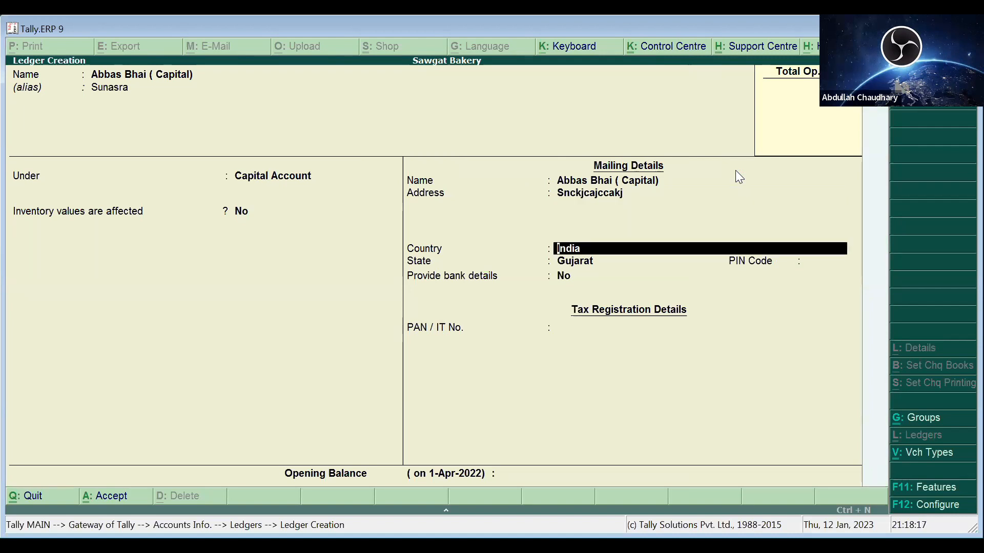
pyautogui.press('Return')
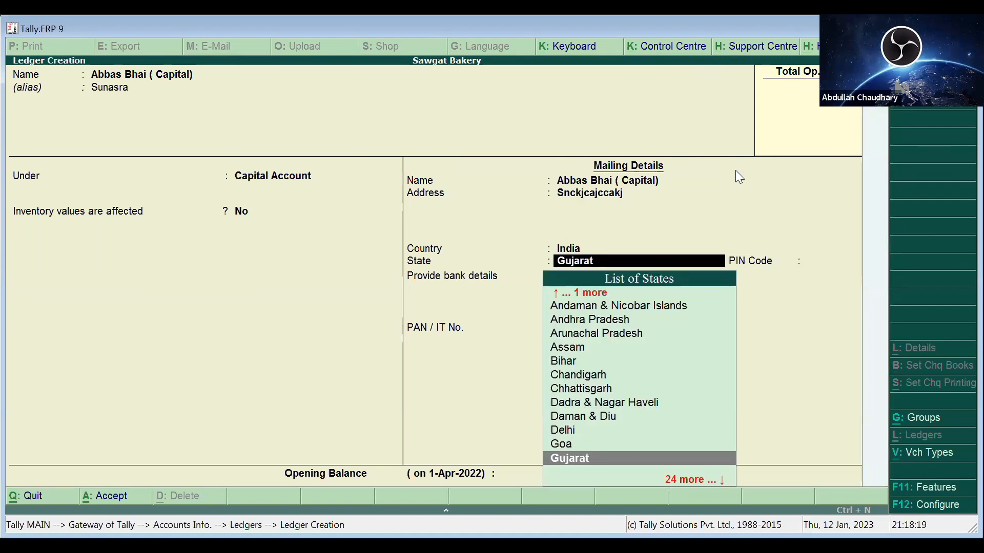
pyautogui.press('Return')
pyautogui.press('Return')
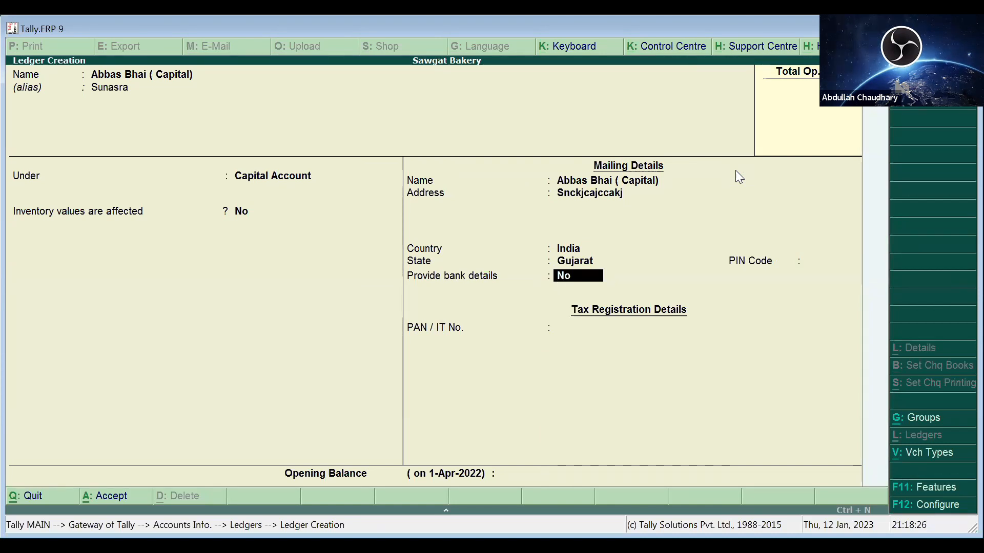
pyautogui.press('Return')
pyautogui.press('Return')
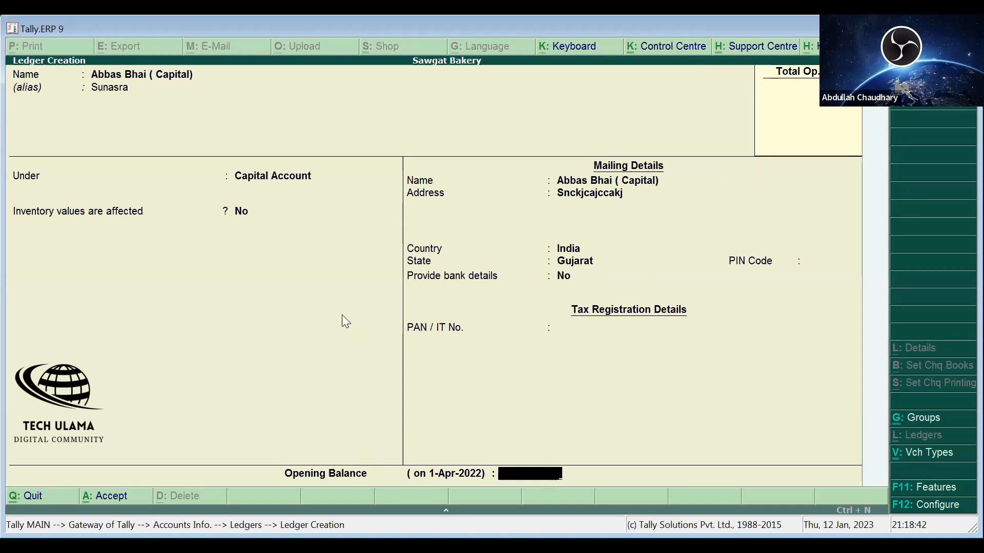
# - Enter an opening balance of 500 and save the capital ledger
pyautogui.write('5000')
pyautogui.press('BackSpace')
pyautogui.press('BackSpace')
pyautogui.press('BackSpace')
pyautogui.press('BackSpace')
pyautogui.press('Return')
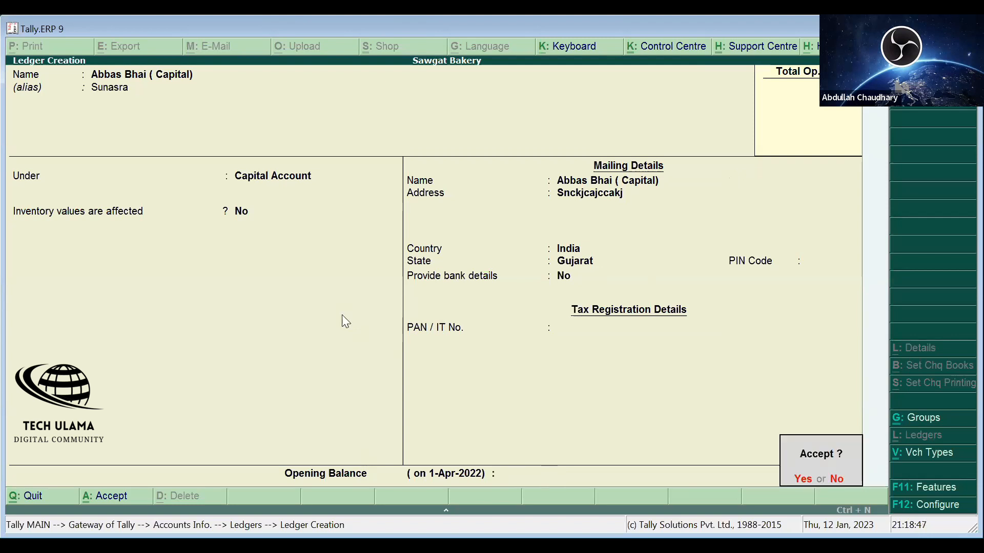
pyautogui.press('Escape')
pyautogui.hotkey('ctrl', 'a')
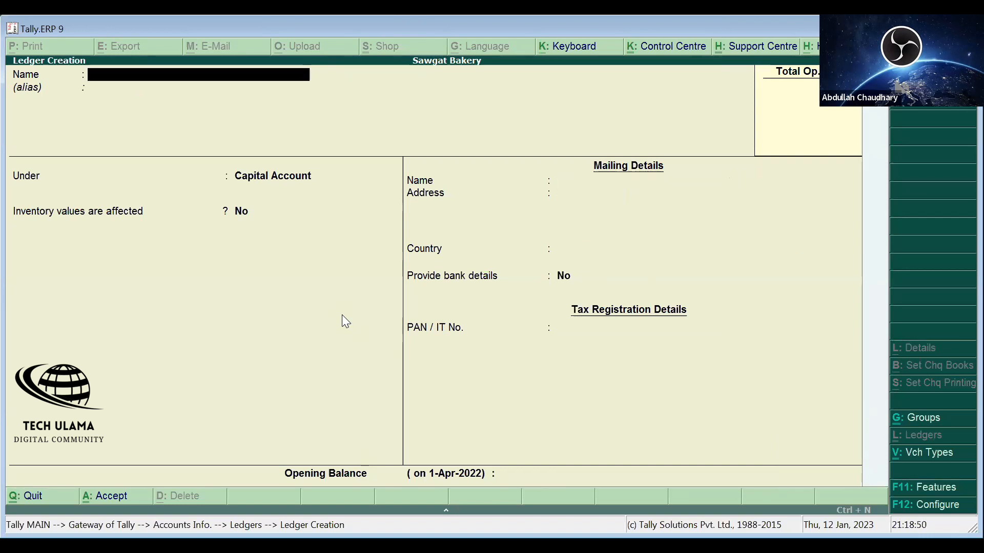
pyautogui.press('Escape')
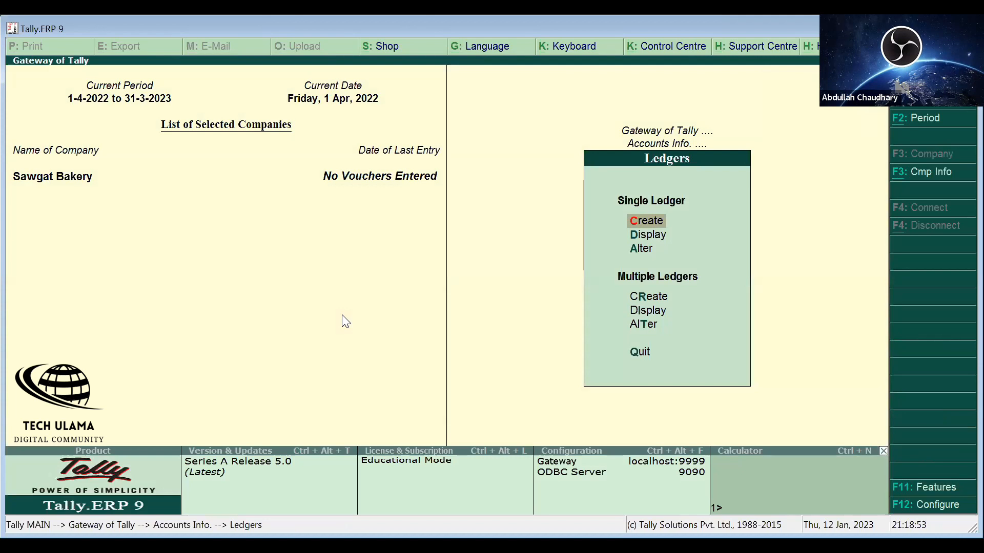
# - View the new capital ledger, then bring up the ledger list for alteration
pyautogui.press('Down')
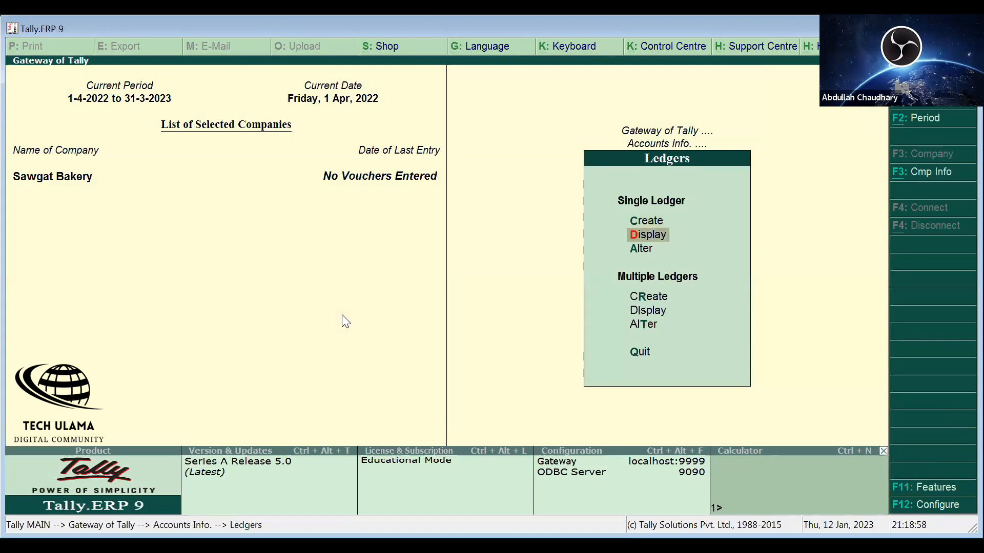
pyautogui.press('Return')
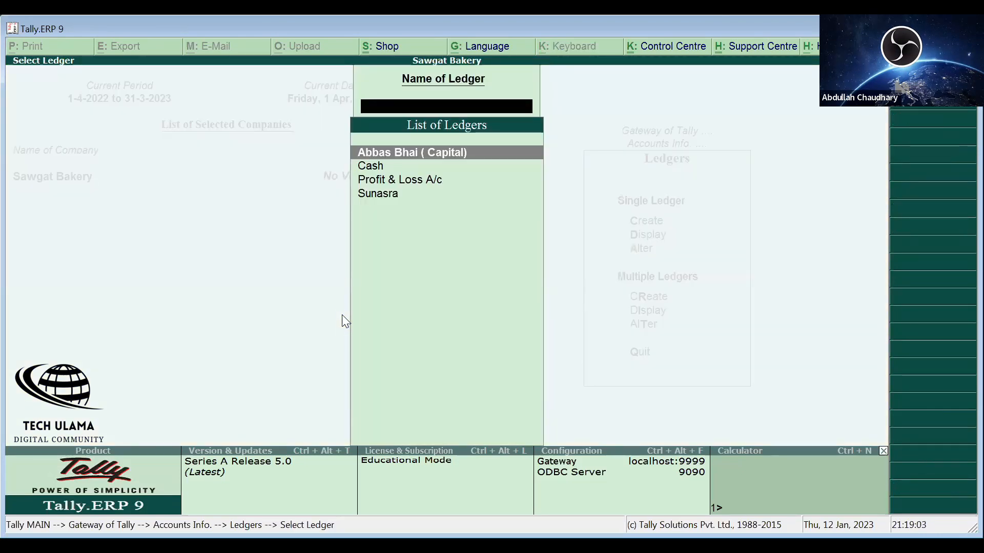
pyautogui.press('Return')
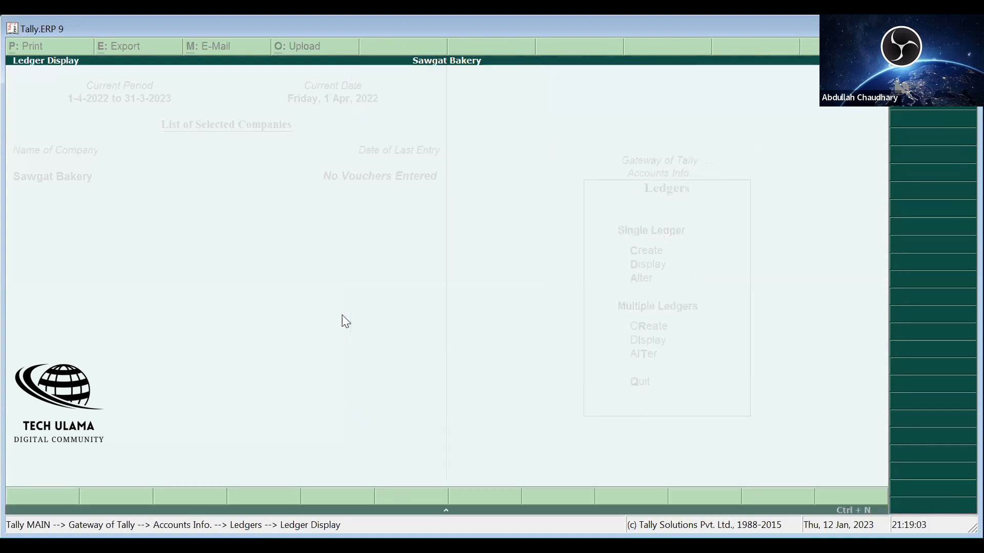
pyautogui.press('Escape')
pyautogui.press('Return')
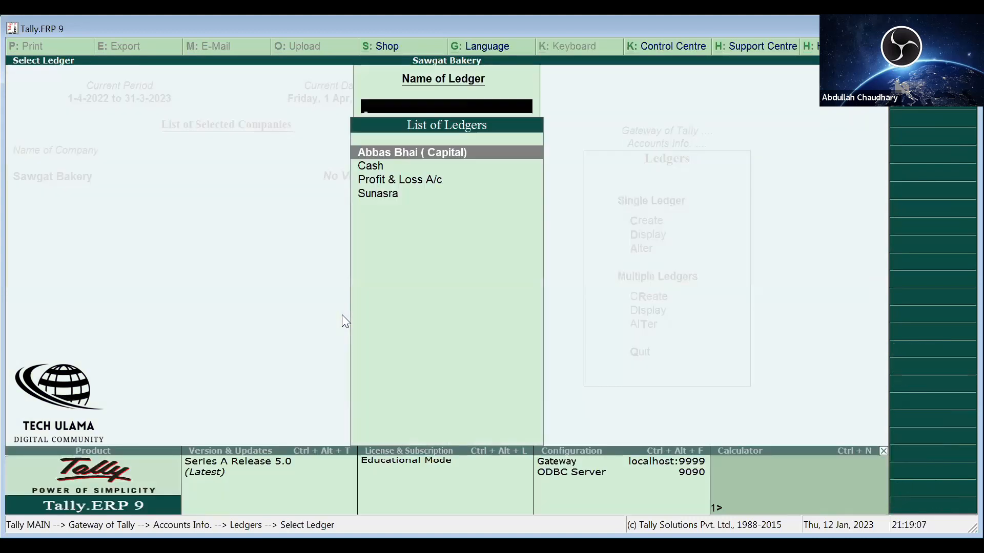
pyautogui.press('Escape')
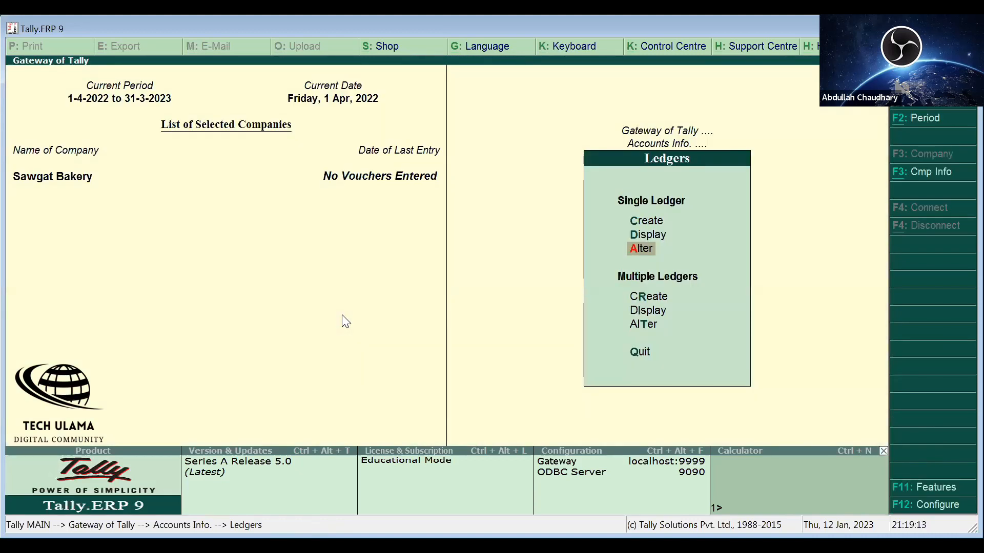
pyautogui.press('Return')
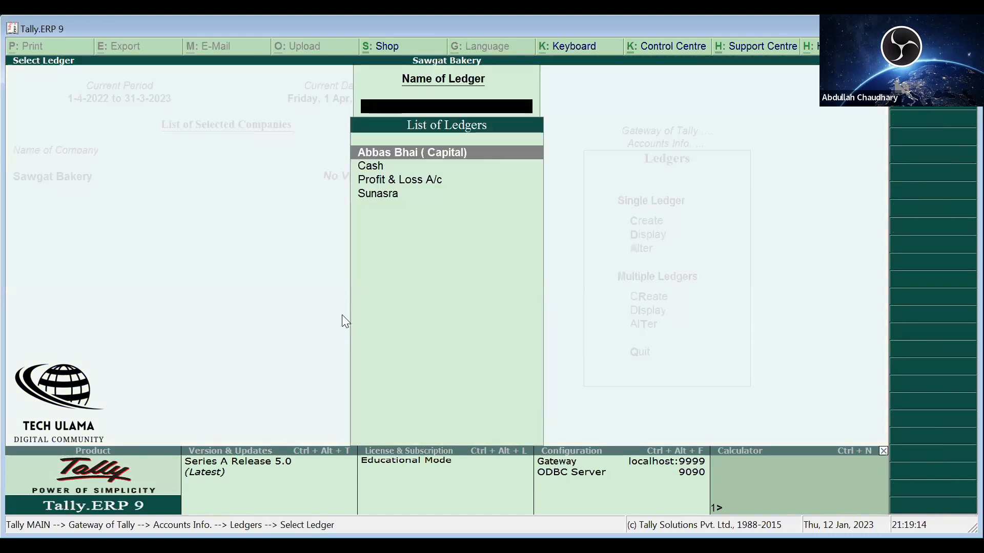
# - Open the capital ledger for alteration and add a second mailing address line
pyautogui.press('Return')
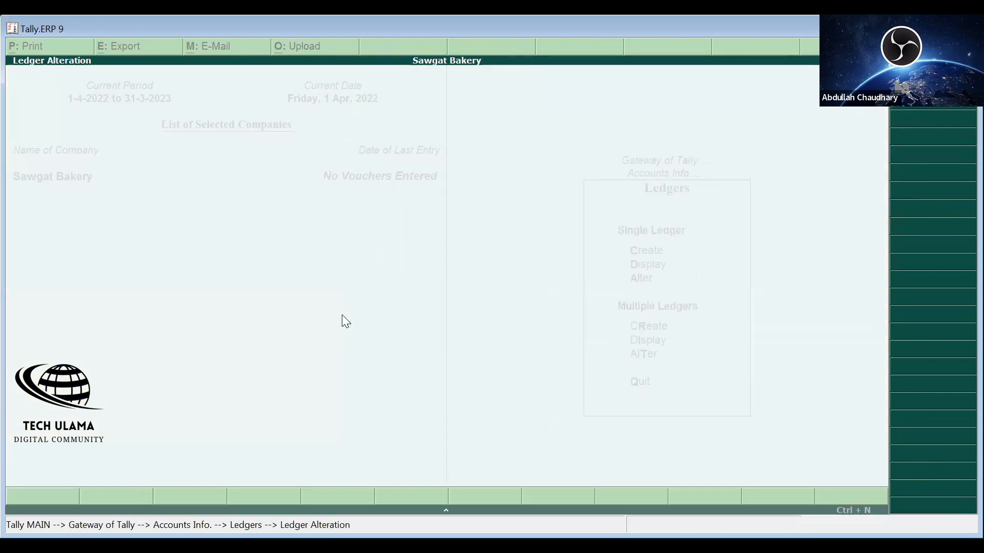
pyautogui.press('Return')
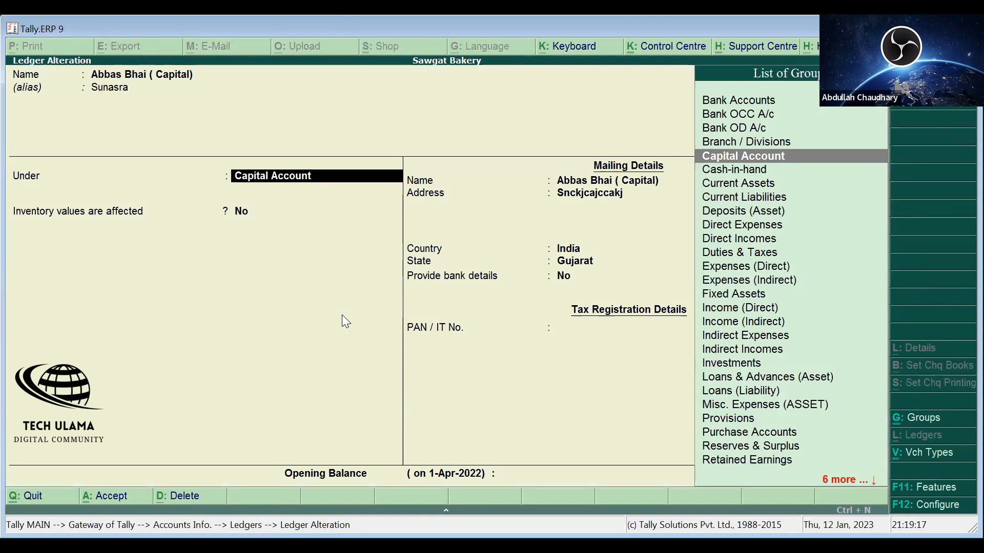
pyautogui.press('Return')
pyautogui.press('Return')
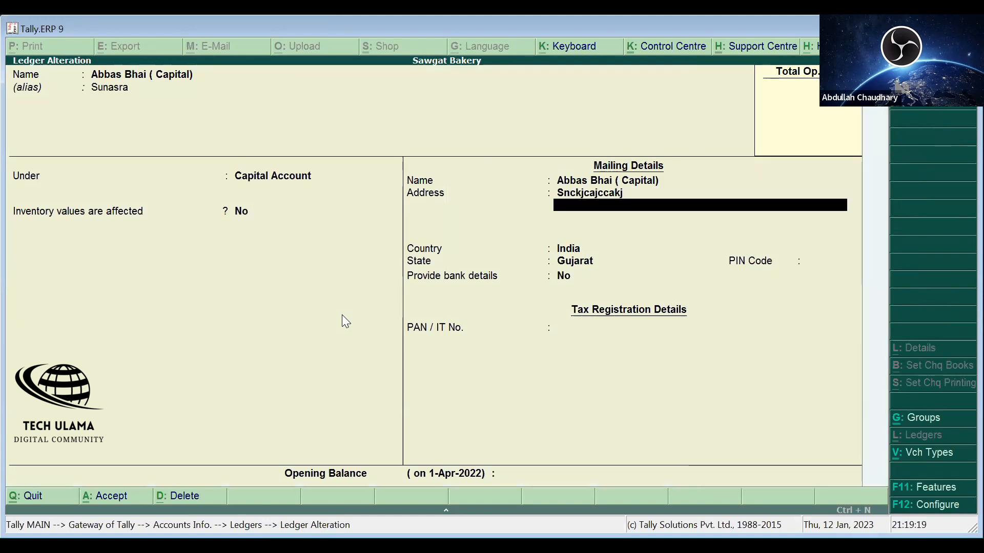
pyautogui.write('Dfdfd')
pyautogui.press('Return')
pyautogui.press('Return')
pyautogui.press('Return')
pyautogui.press('Return')
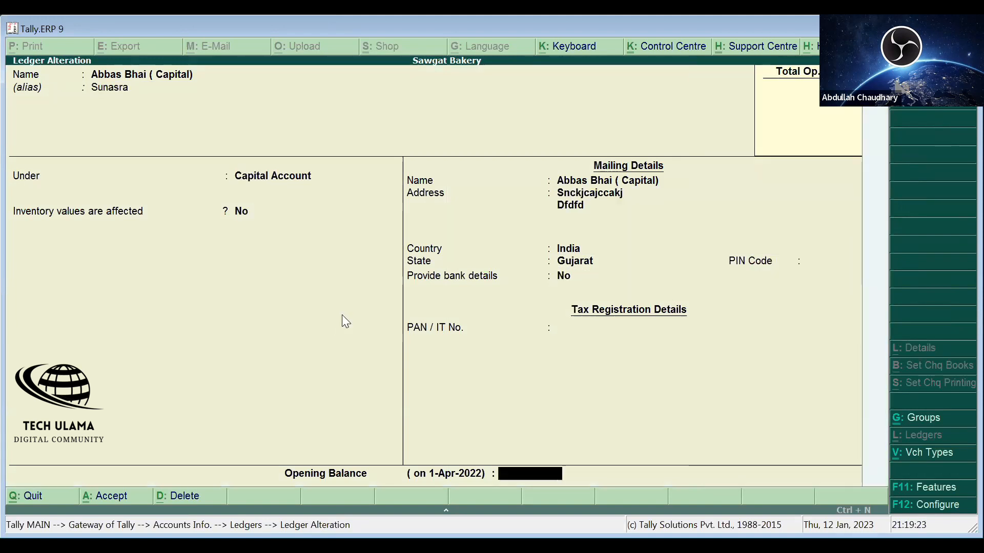
pyautogui.press('Return')
pyautogui.press('Return')
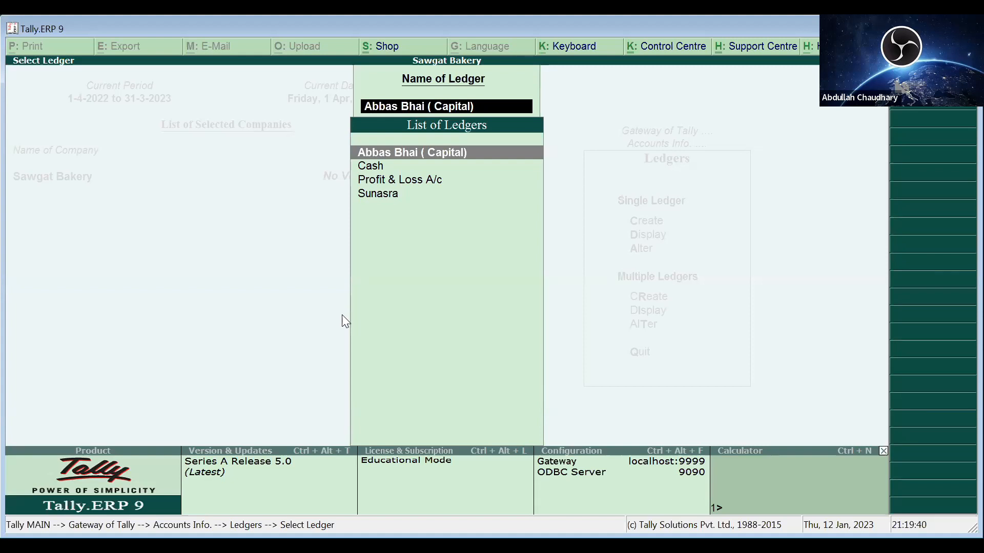
# - Pick Cash from the List of Ledgers and open it for alteration
pyautogui.press('Down')
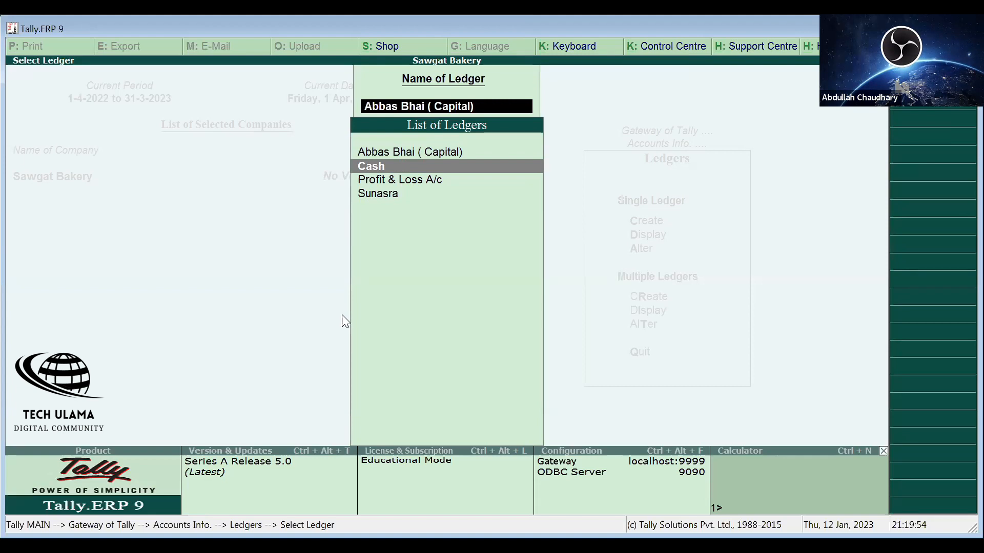
pyautogui.press('Down')
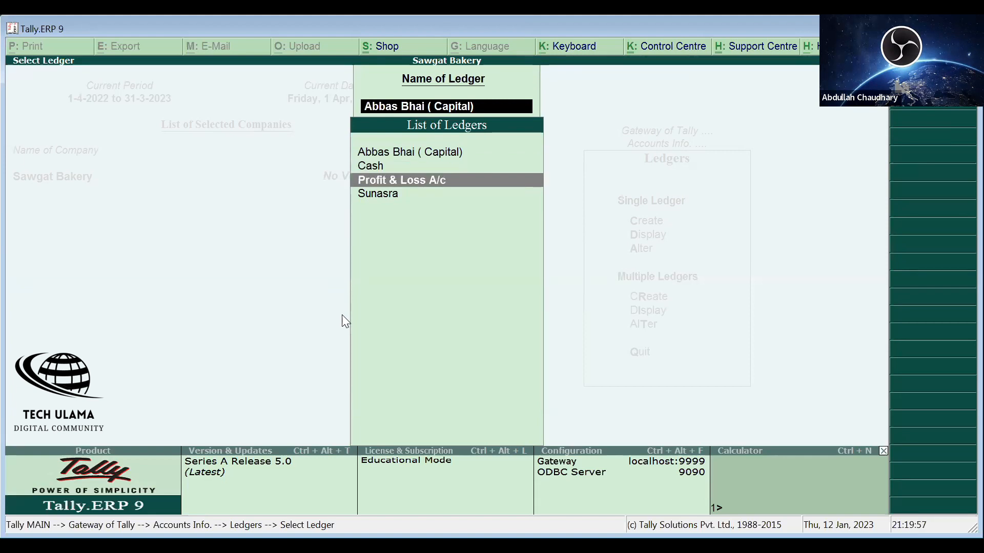
pyautogui.press('Up')
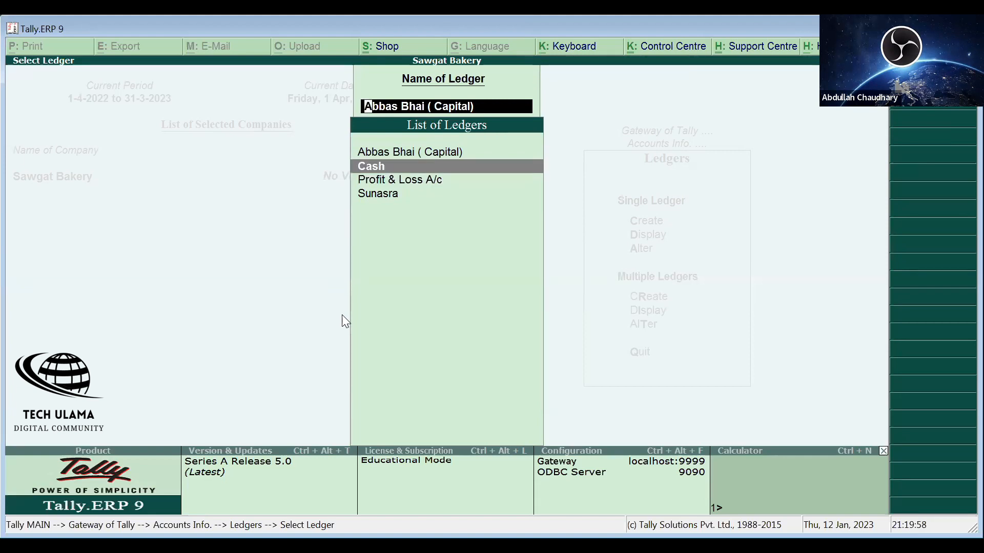
pyautogui.press('Down')
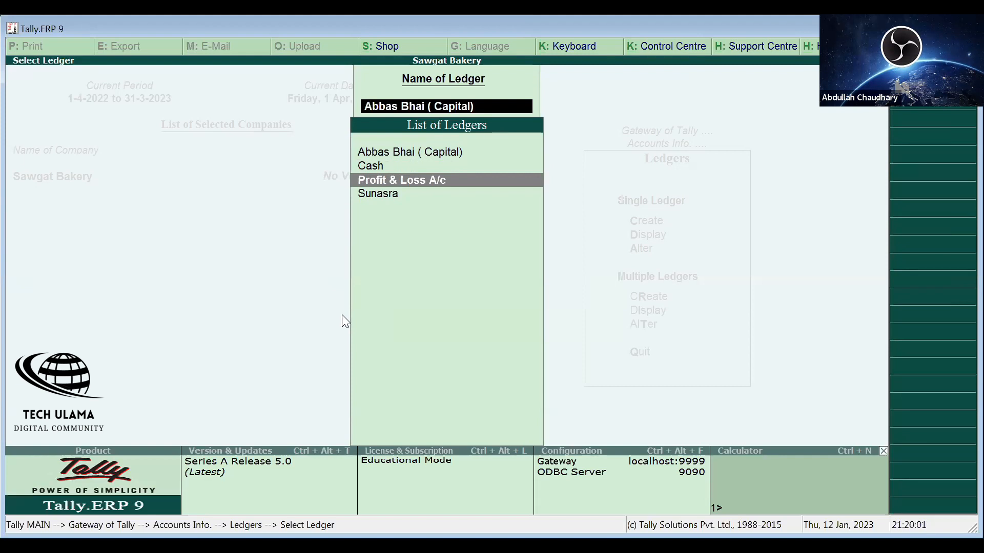
pyautogui.press('Up')
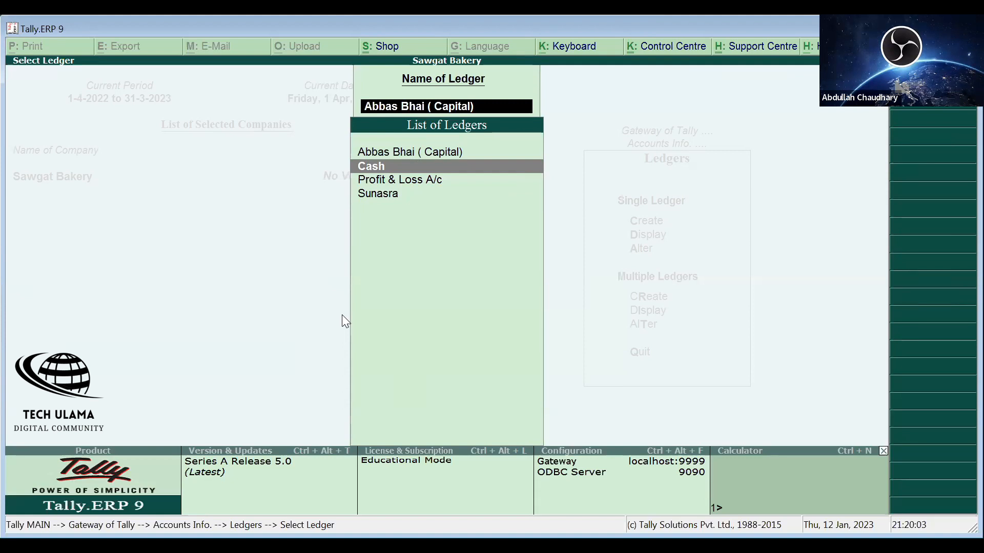
pyautogui.press('Return')
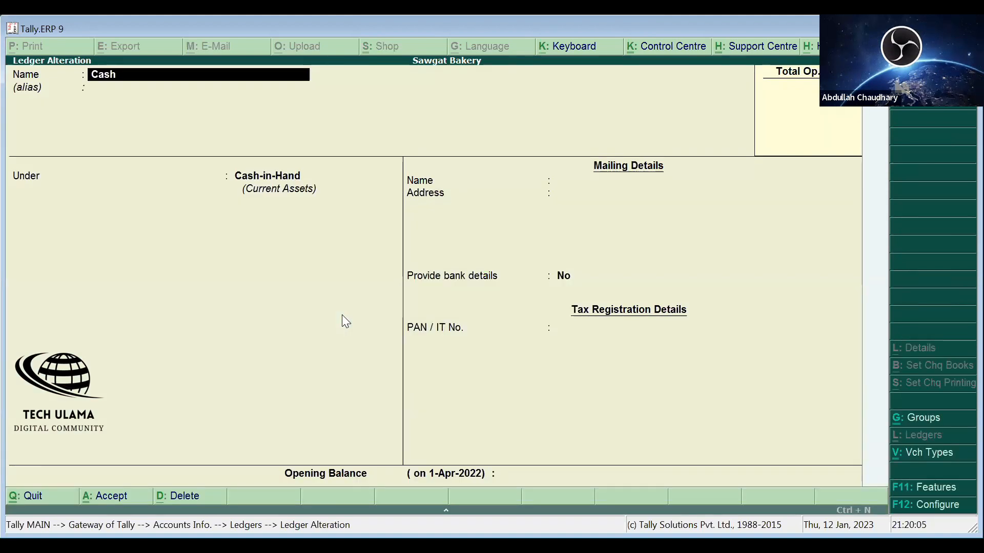
# - Exit the Cash ledger alteration without saving, back to the Ledgers menu
pyautogui.press('Return')
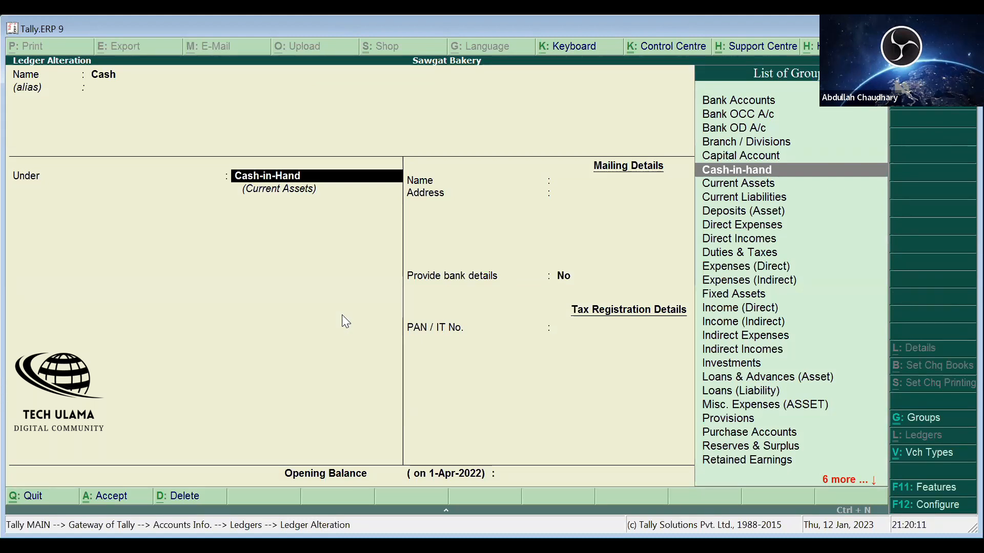
pyautogui.press('BackSpace')
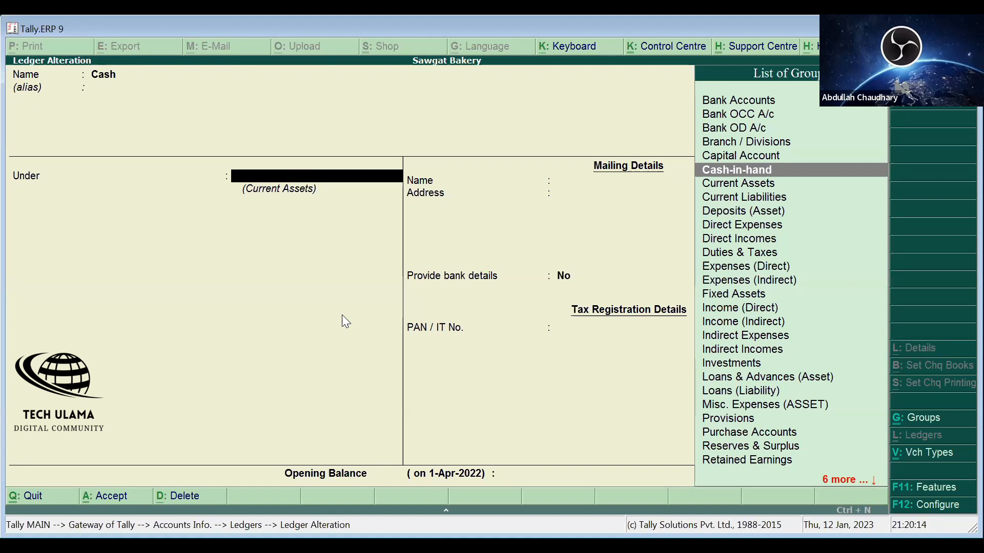
pyautogui.press('Escape')
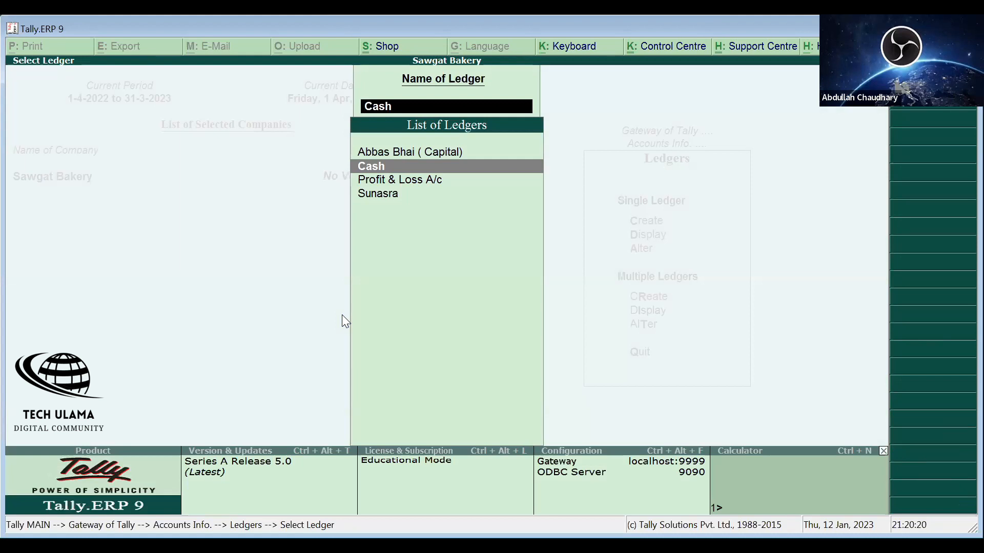
pyautogui.press('BackSpace')
pyautogui.press('Escape')
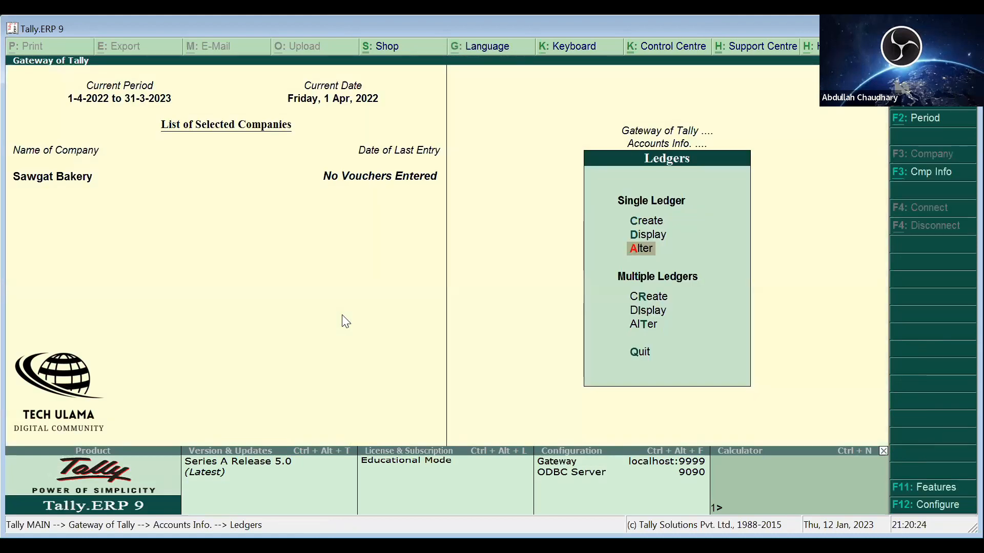
# - Create a ledger named 'Bank of Baroda' grouped under Bank Accounts (Current Assets)
pyautogui.press('Up')
pyautogui.press('Up')
pyautogui.press('Return')
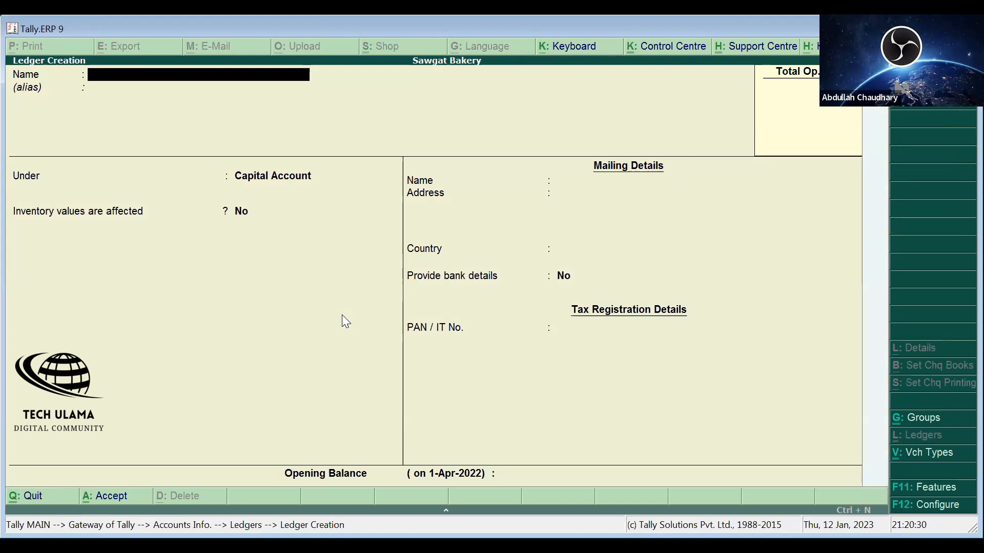
pyautogui.write('Bank of Baroda')
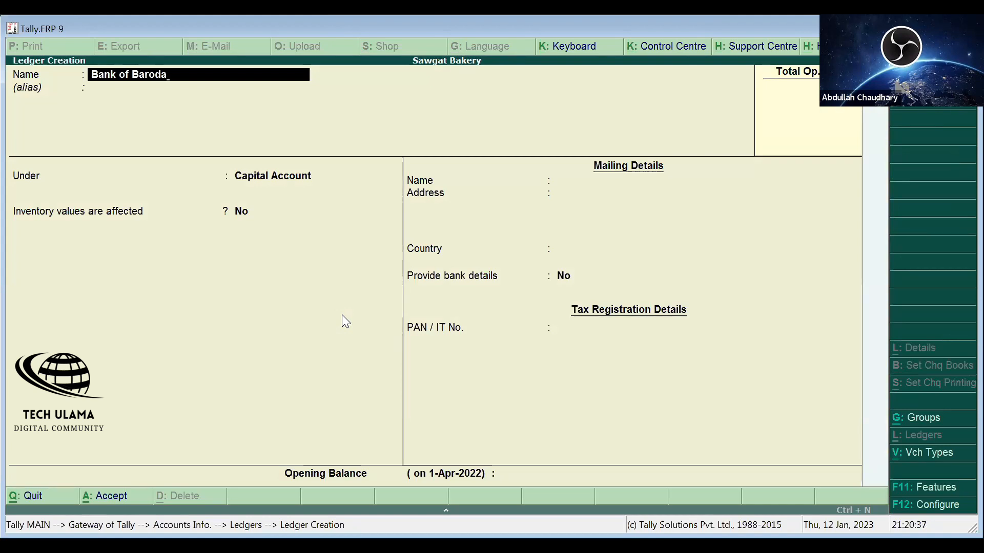
pyautogui.press('Return')
pyautogui.press('Return')
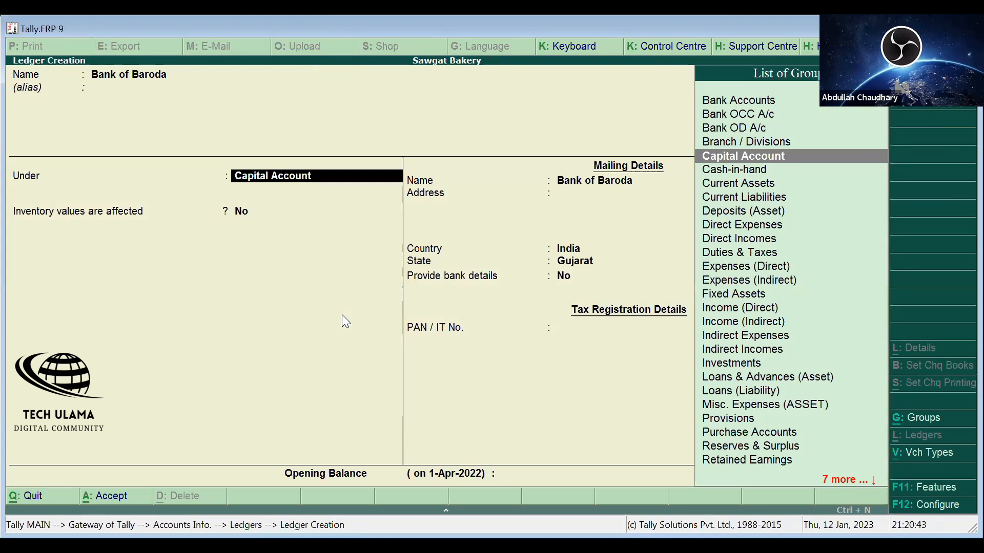
pyautogui.press('Up')
pyautogui.press('Up')
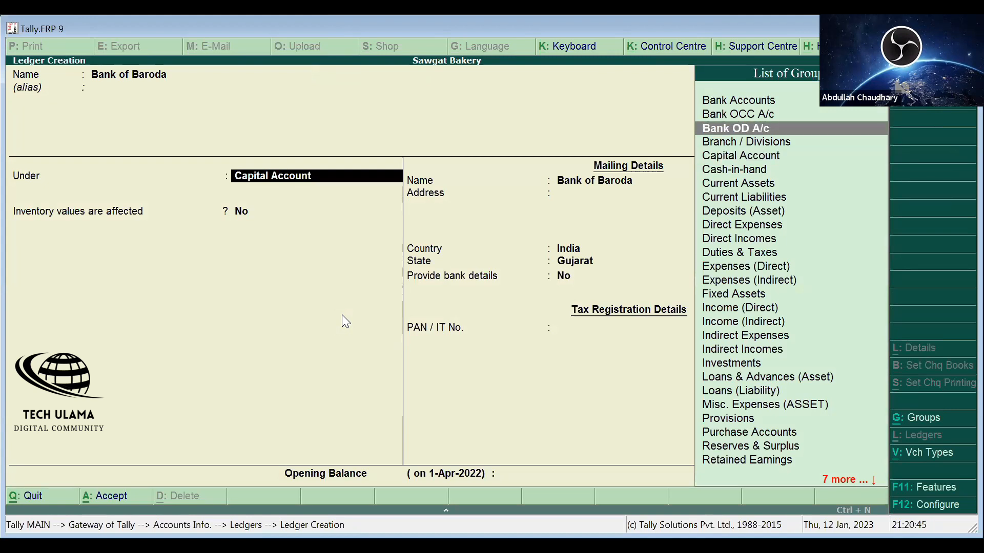
pyautogui.press('Up')
pyautogui.press('Up')
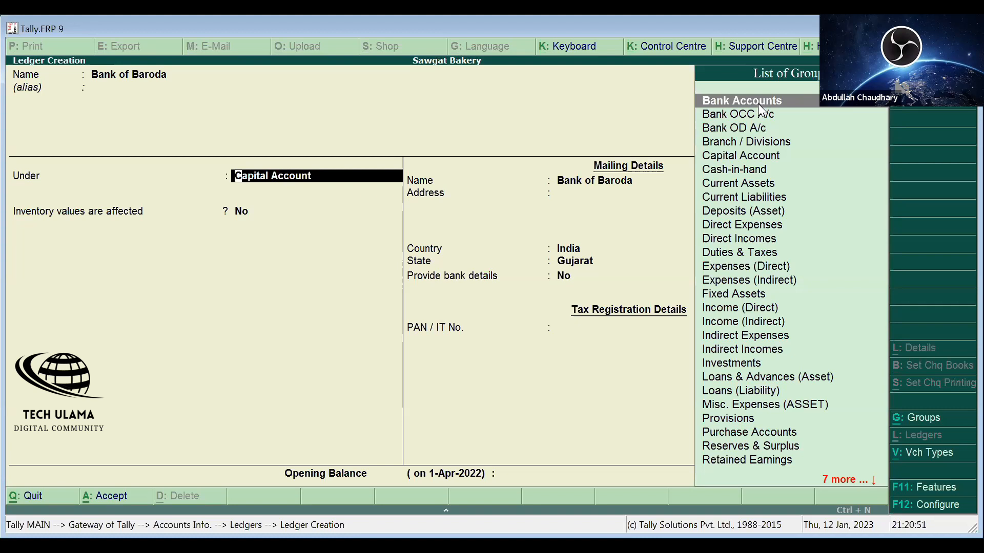
pyautogui.click(759, 106)
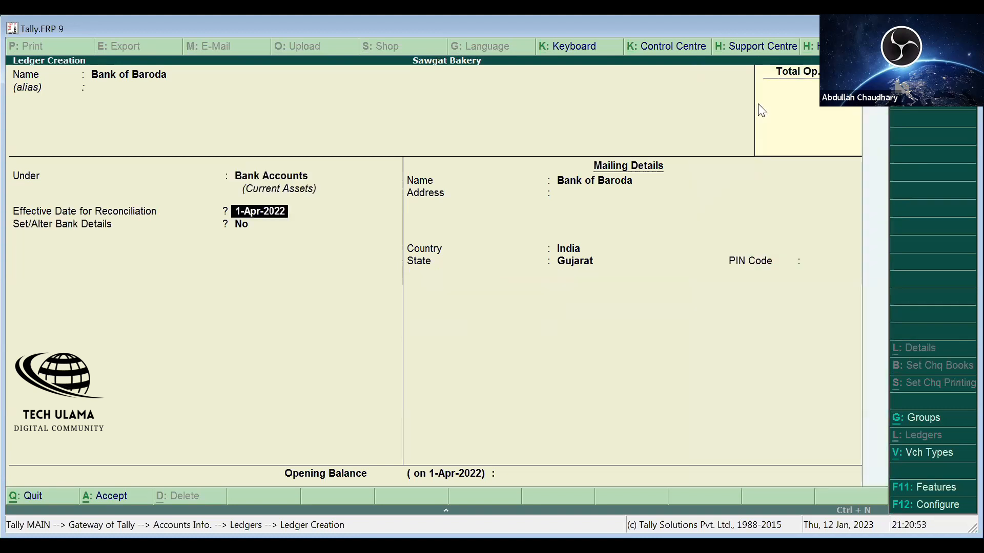
pyautogui.press('Return')
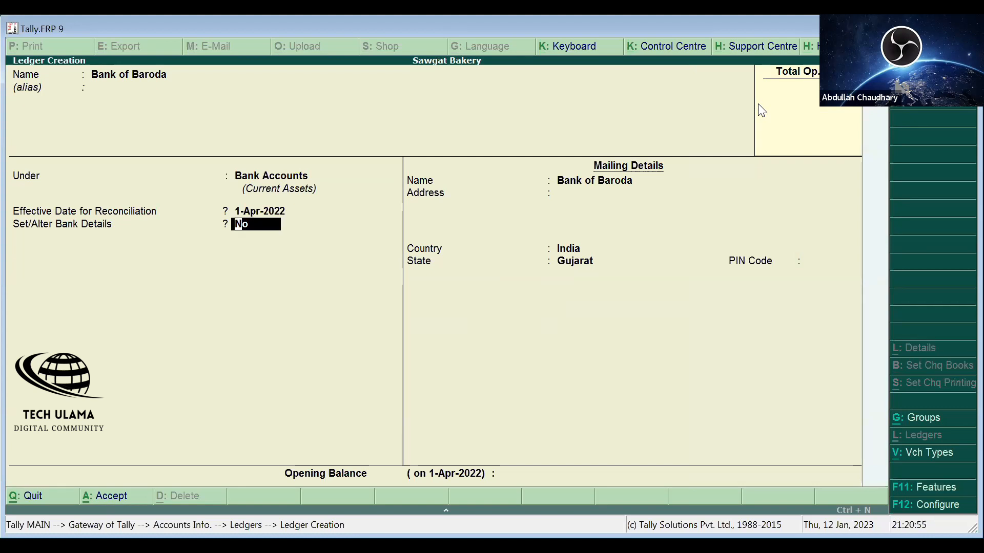
pyautogui.write('y')
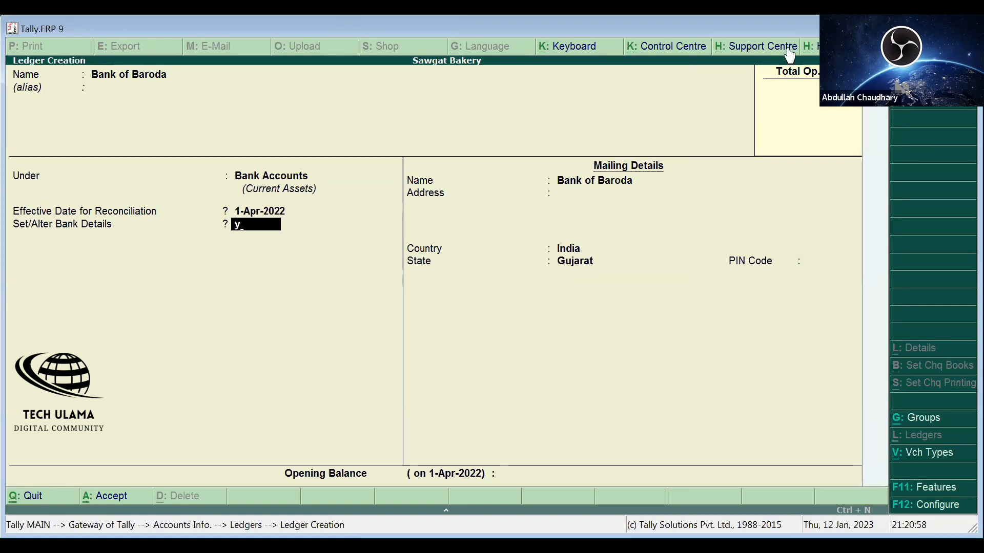
pyautogui.press('Return')
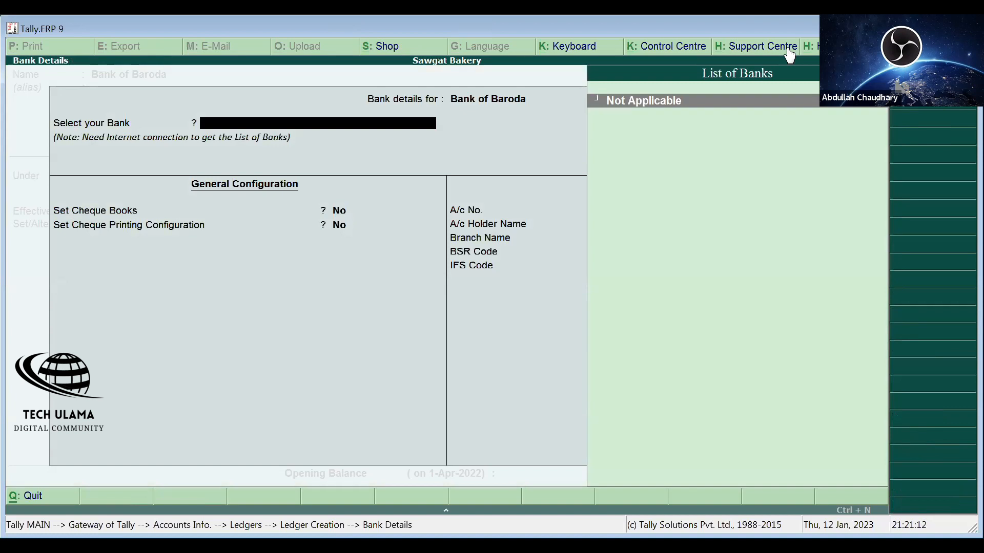
pyautogui.write('B')
pyautogui.press('Return')
pyautogui.write('B')
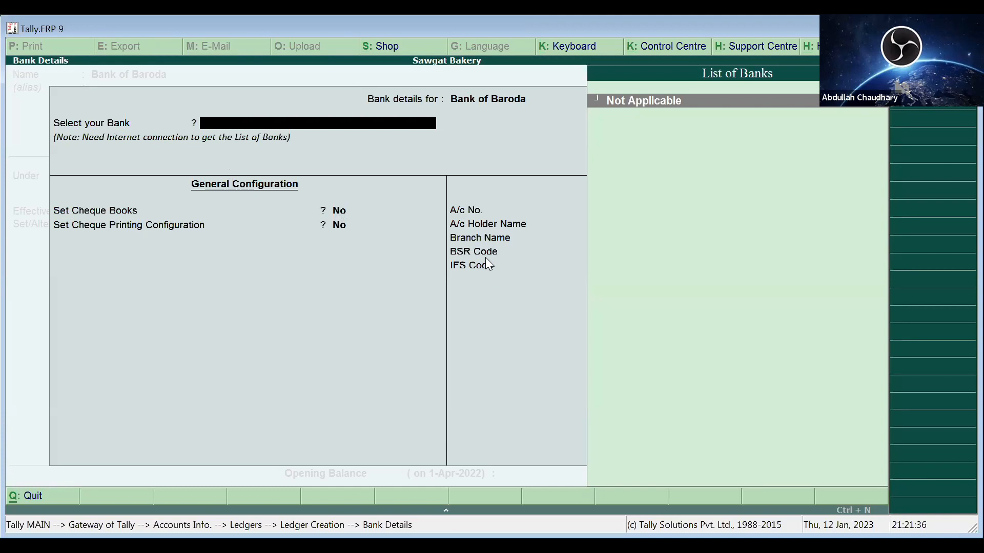
pyautogui.press('Escape')
pyautogui.write('n')
pyautogui.press('Return')
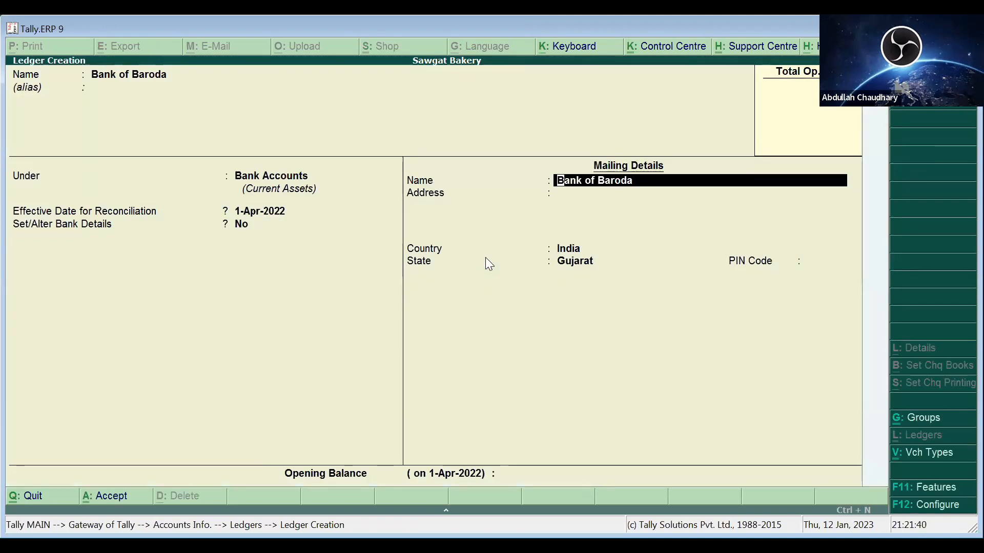
# - Enter a one-line mailing address, with India as country and Gujarat as state
pyautogui.press('Return')
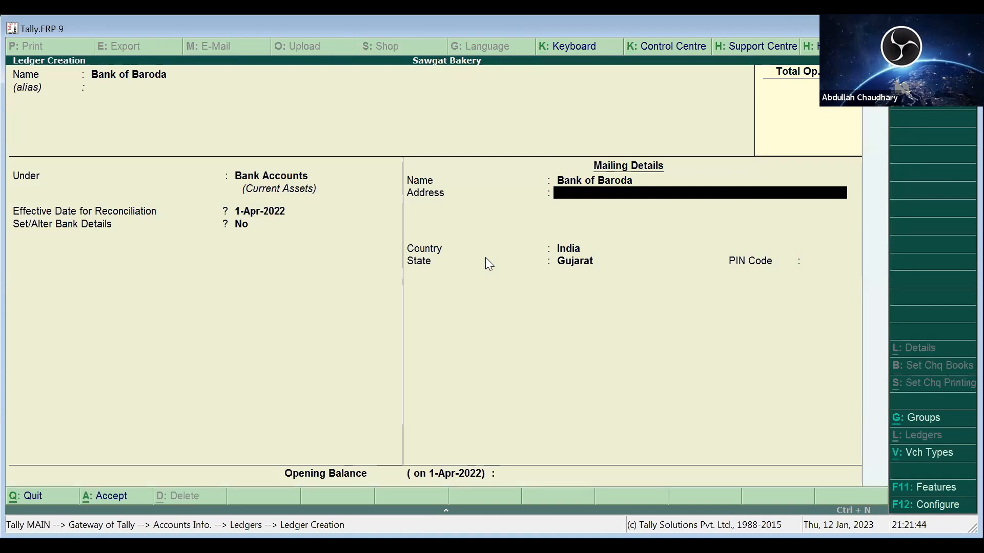
pyautogui.write('Ssdghhd')
pyautogui.press('Return')
pyautogui.press('Return')
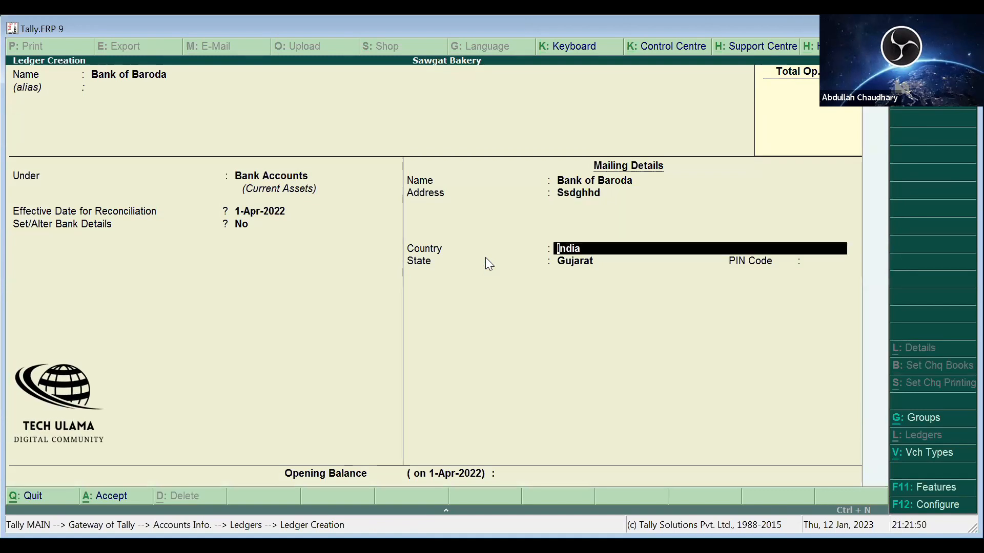
pyautogui.press('Return')
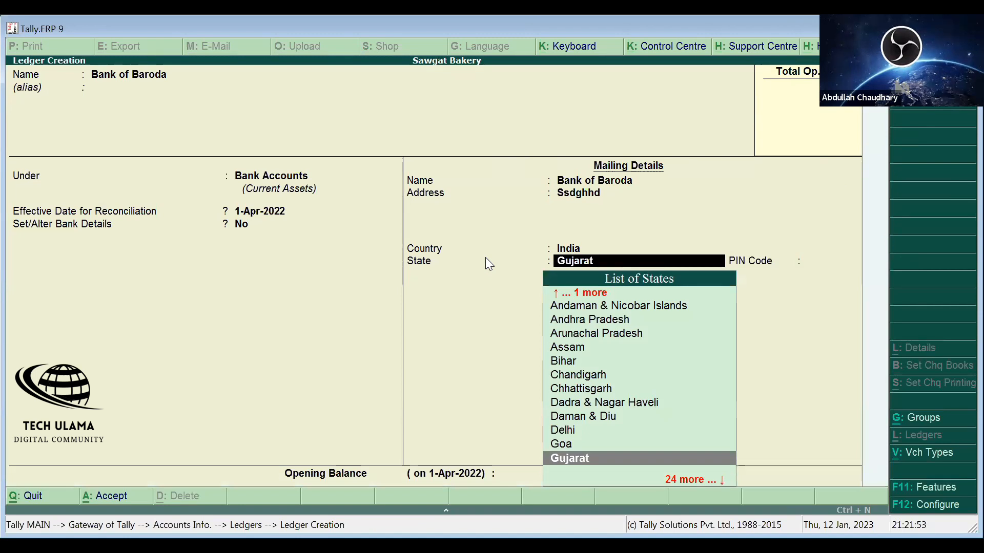
pyautogui.press('Return')
pyautogui.press('Return')
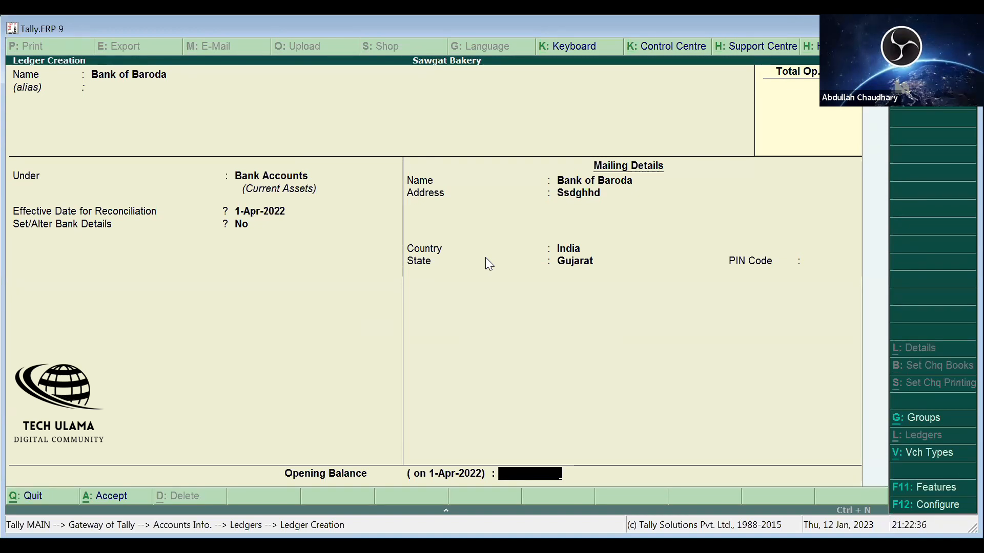
# - Save the Bank of Baroda ledger with no opening balance and close the blank form
pyautogui.press('Return')
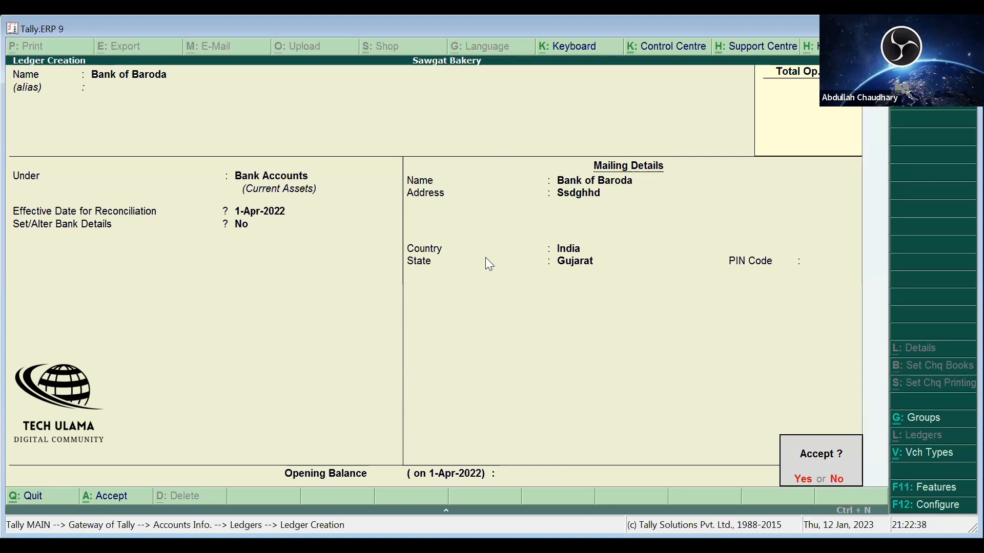
pyautogui.press('Return')
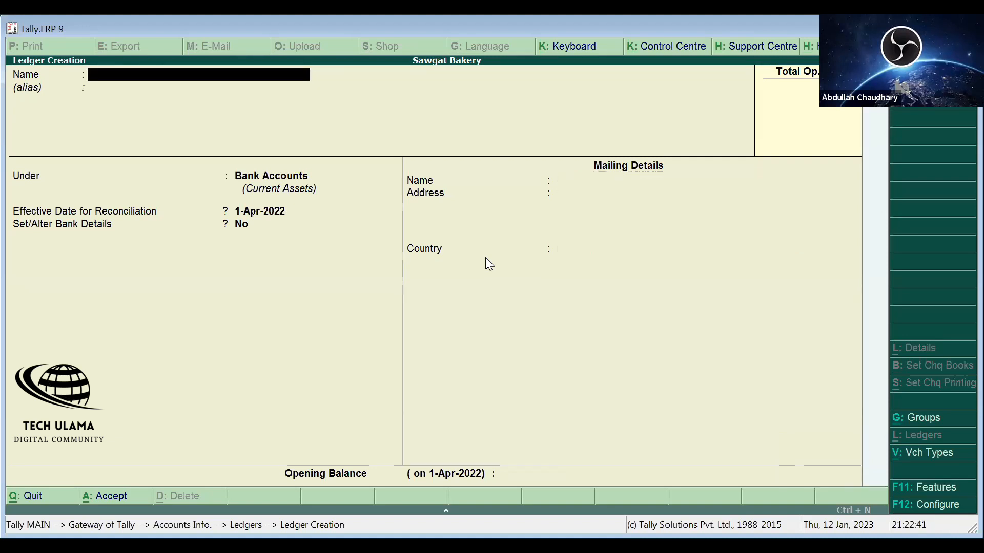
pyautogui.press('Escape')
# - Check that Bank of Baroda appears in the List of Ledgers, then back out
pyautogui.press('Down')
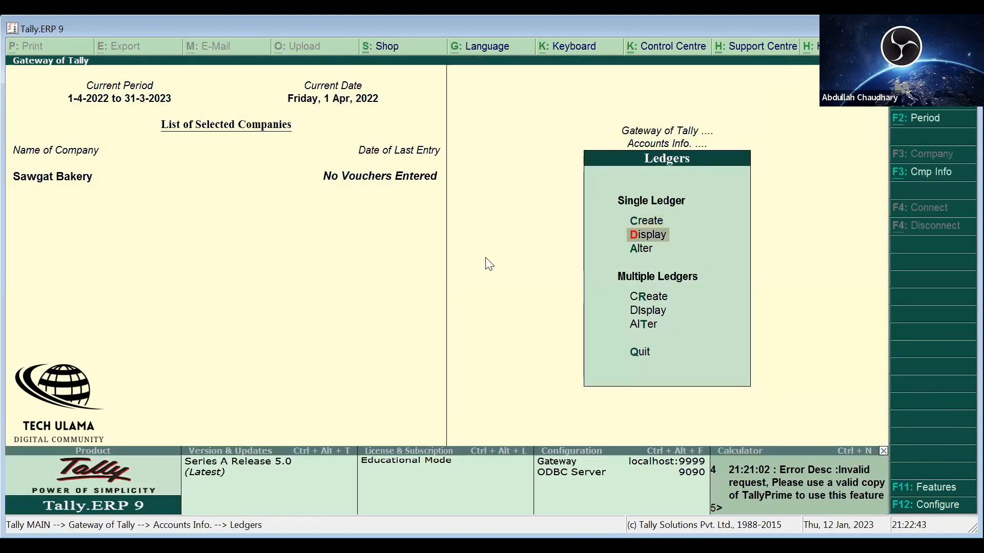
pyautogui.press('Return')
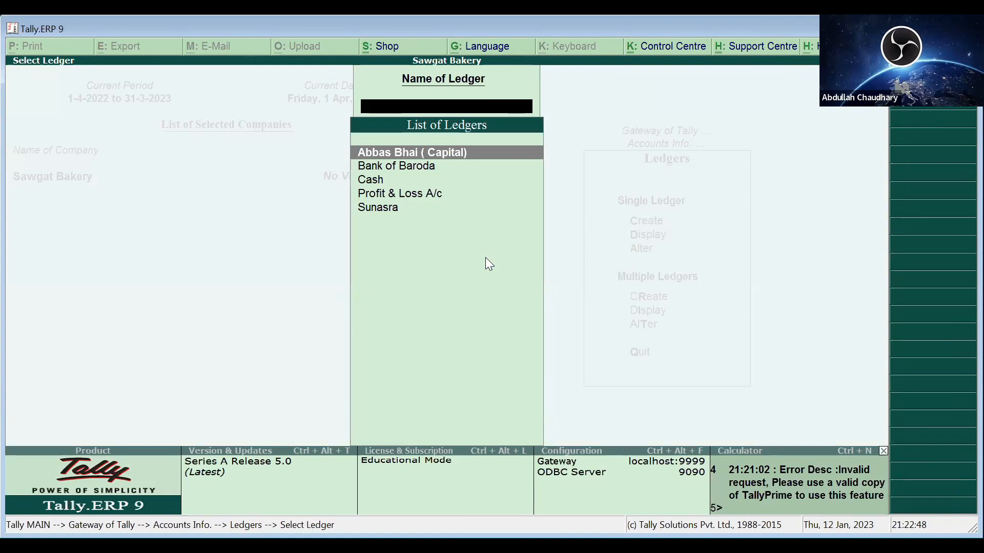
pyautogui.press('Down')
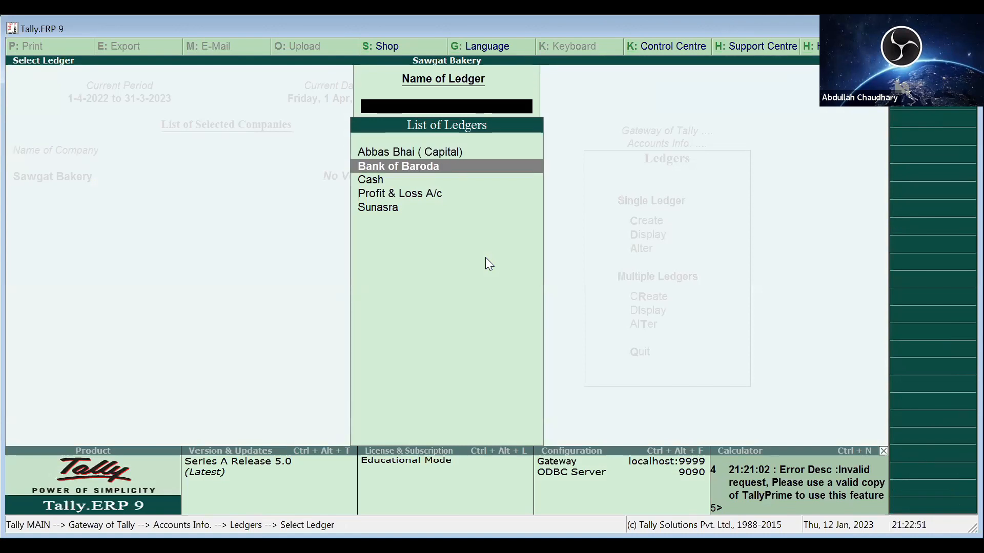
pyautogui.press('Escape')
pyautogui.press('Escape')
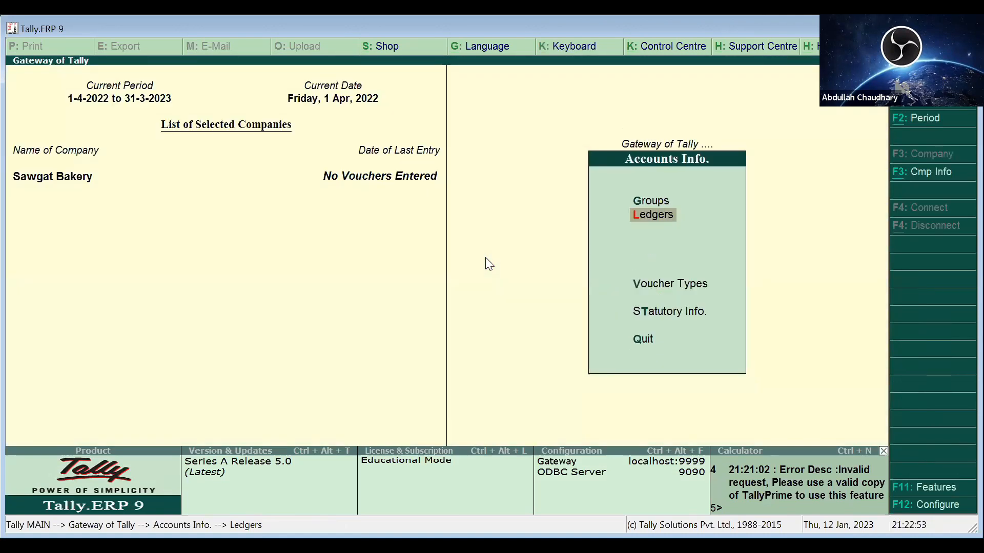
pyautogui.press('Escape')
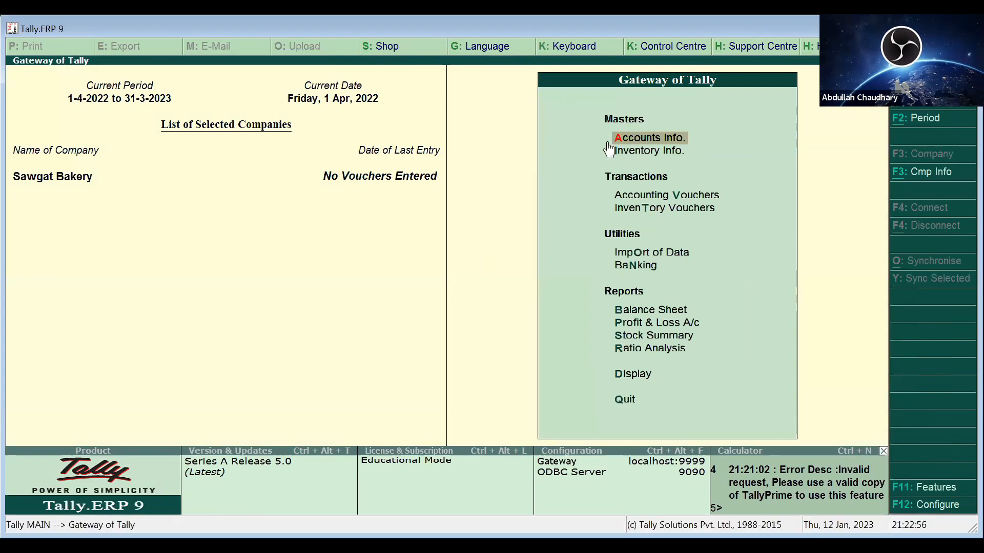
# - Open a new ledger form from Accounts Info. and abandon it, staying in the masters
pyautogui.click(644, 139)
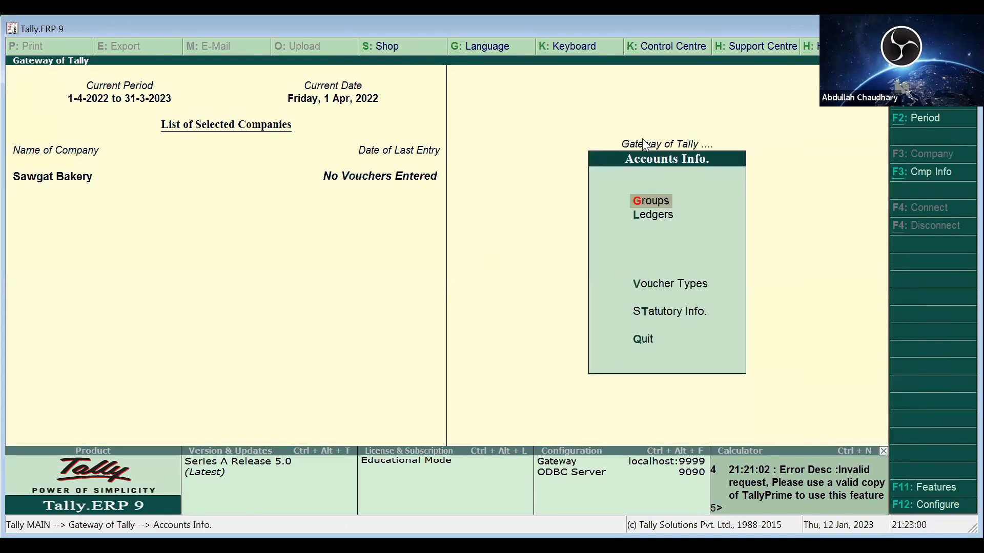
pyautogui.press('l')
pyautogui.press('Return')
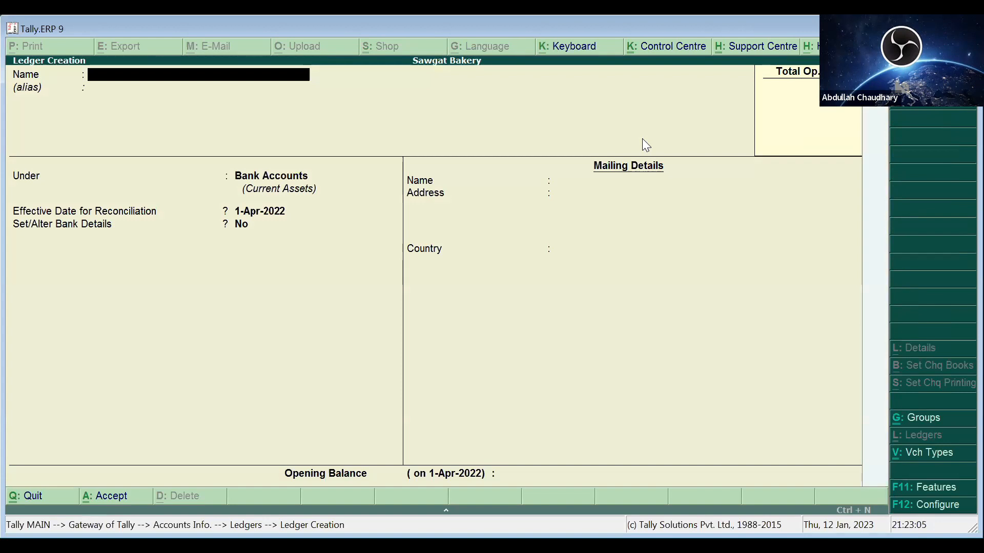
pyautogui.press('Escape')
pyautogui.press('Escape')
pyautogui.press('n')
# - Discard another new ledger form and return to the Gateway of Tally without quitting
pyautogui.press('l')
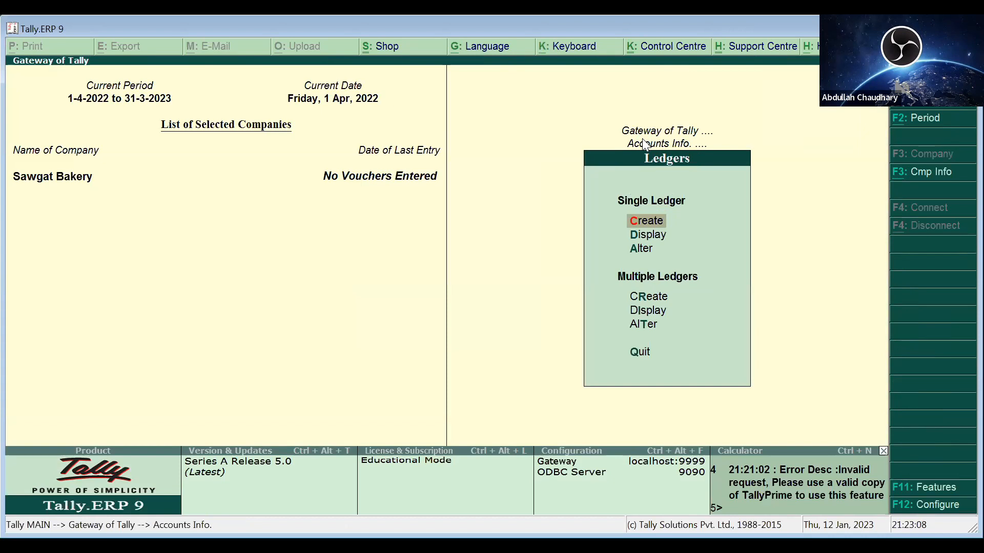
pyautogui.press('c')
pyautogui.press('Escape')
pyautogui.press('y')
pyautogui.press('Escape')
pyautogui.press('Escape')
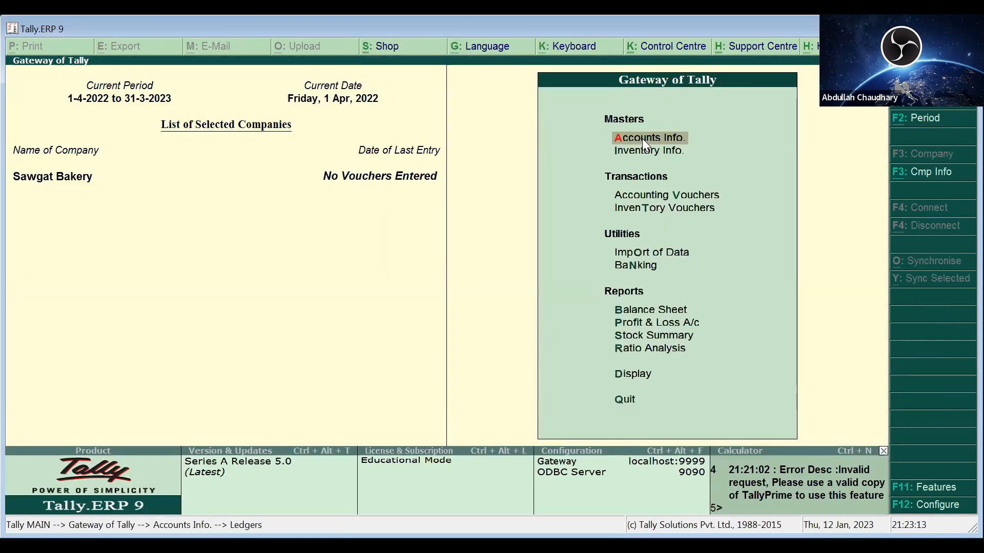
pyautogui.press('Escape')
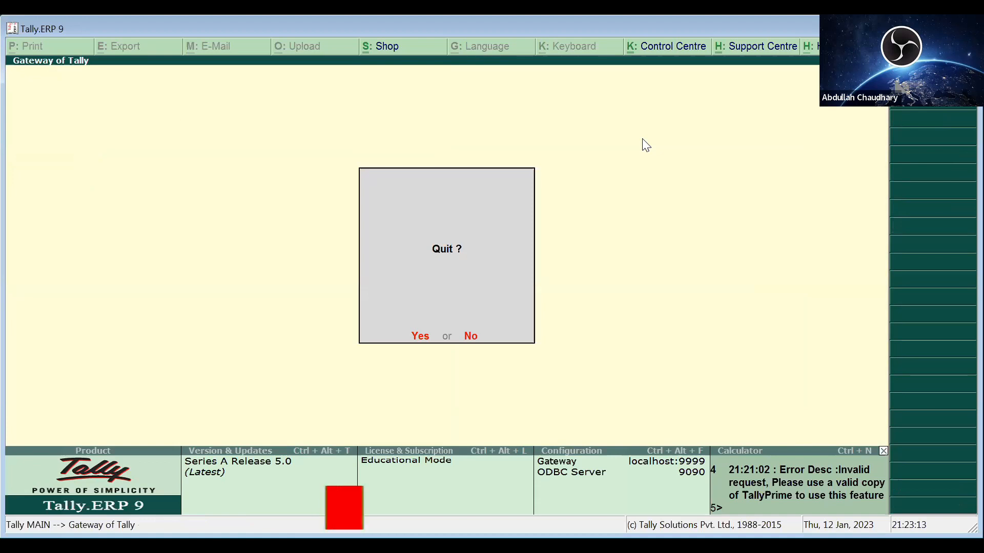
pyautogui.press('n')
pyautogui.press('Down')
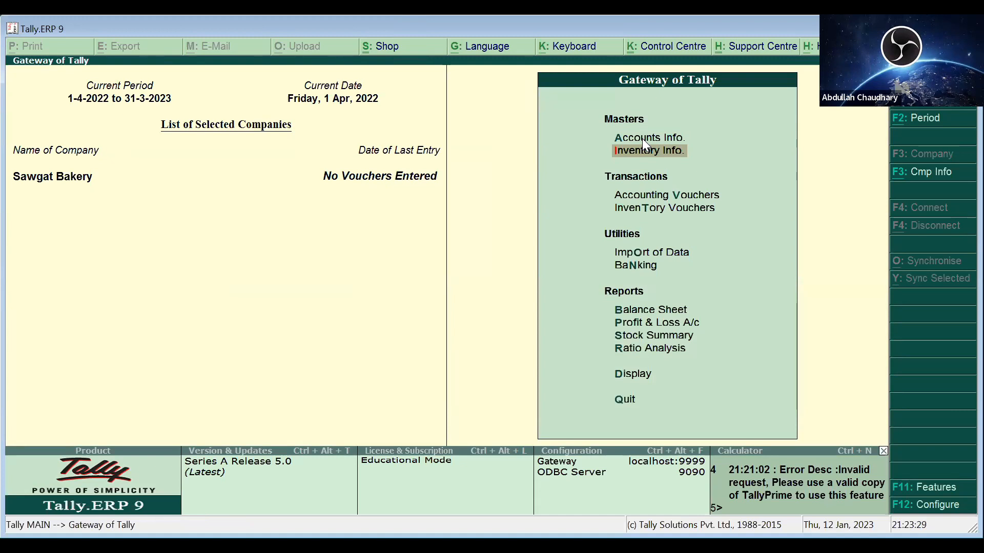
# - Open Accounting Vouchers to begin Payment voucher No. 1
pyautogui.press('Down')
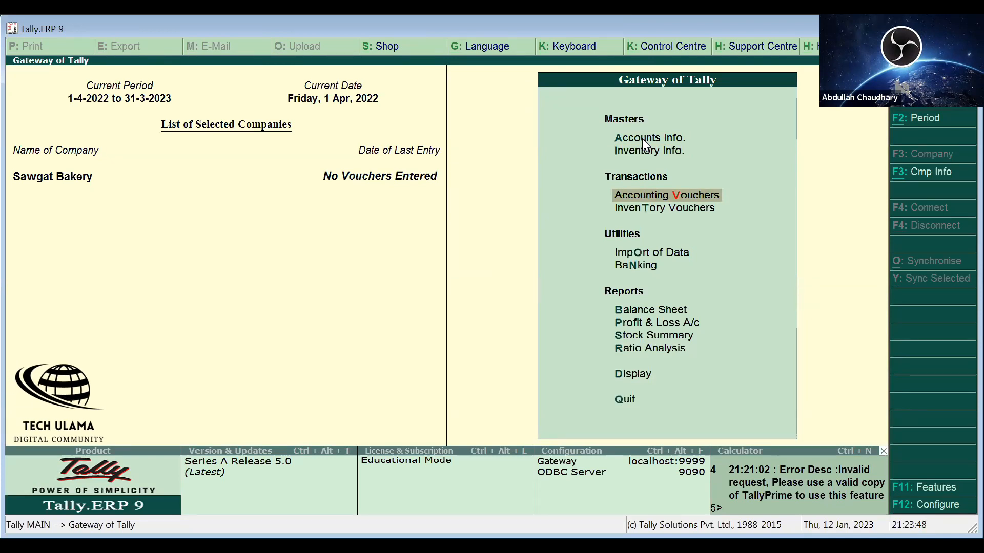
pyautogui.press('Return')
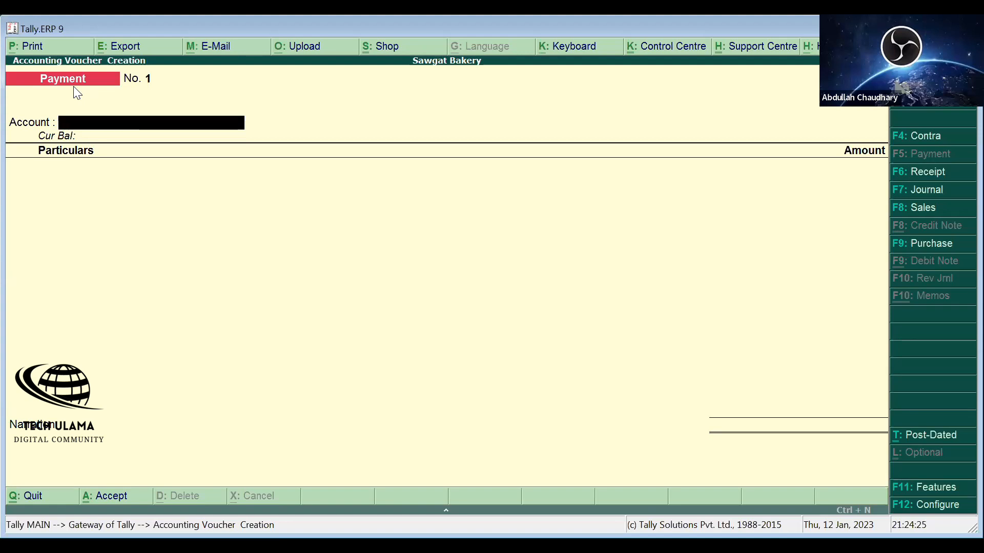
pyautogui.press('F6')
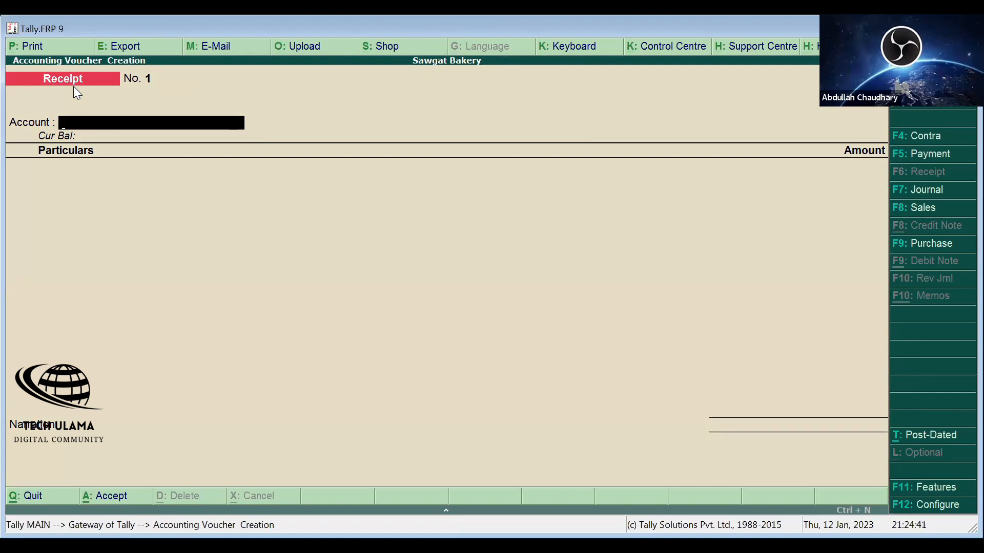
pyautogui.press('F4')
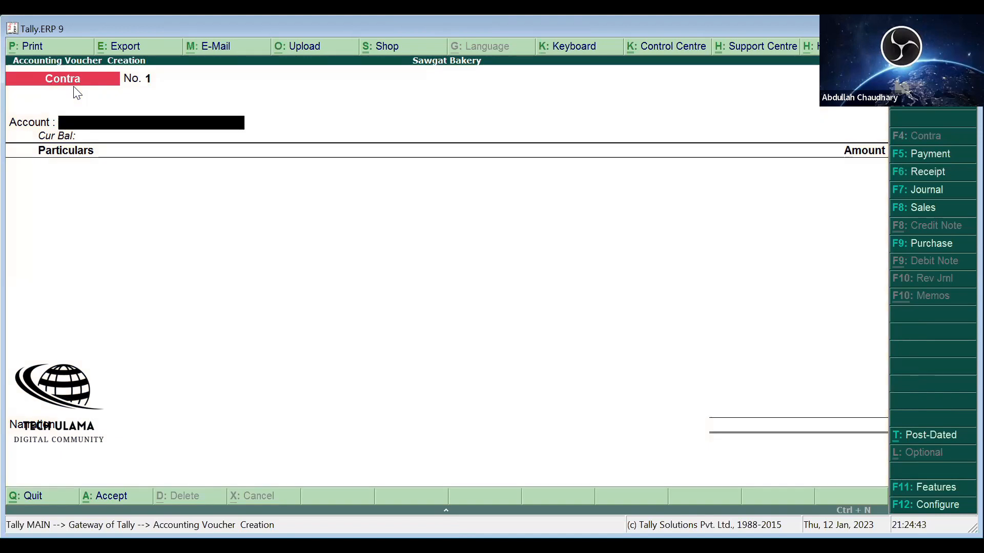
pyautogui.press('F7')
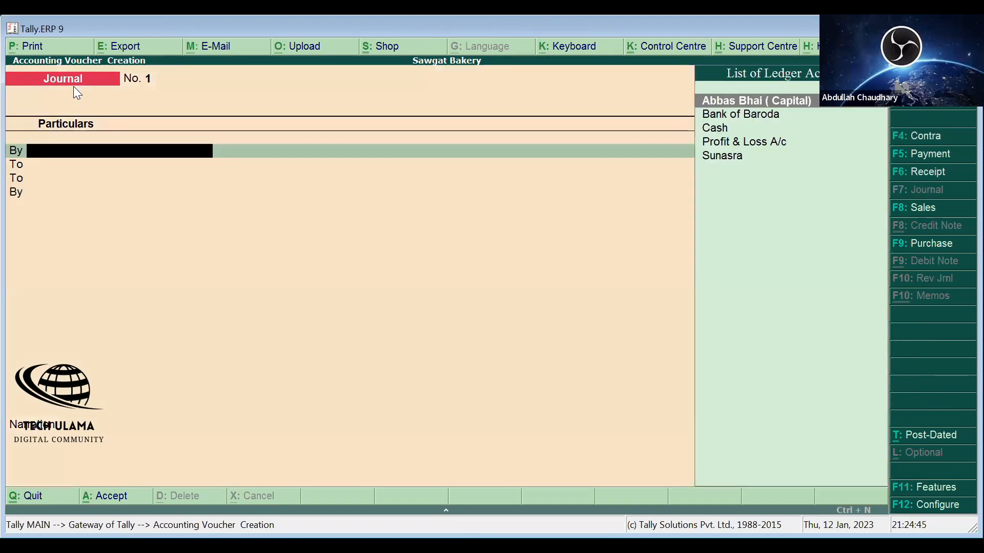
pyautogui.press('F8')
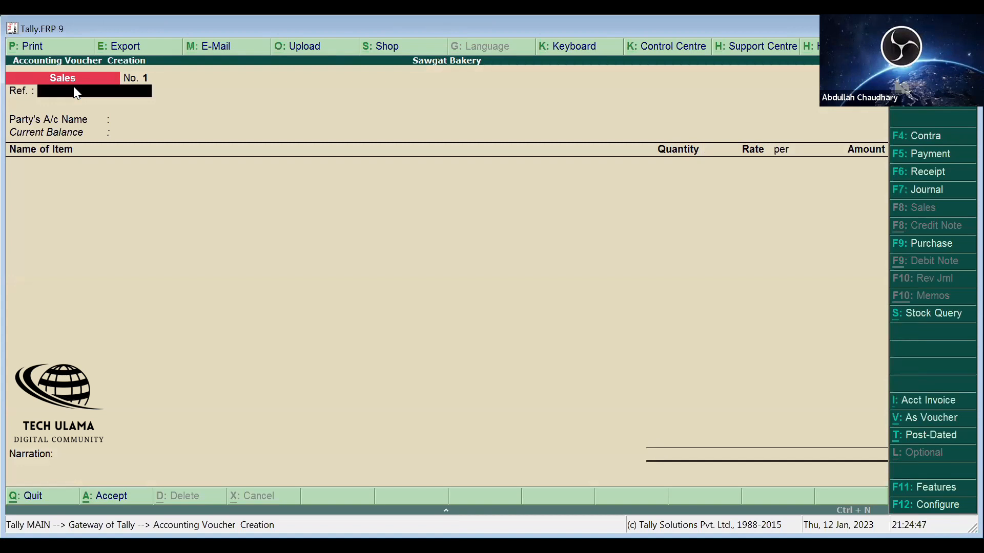
pyautogui.press('F9')
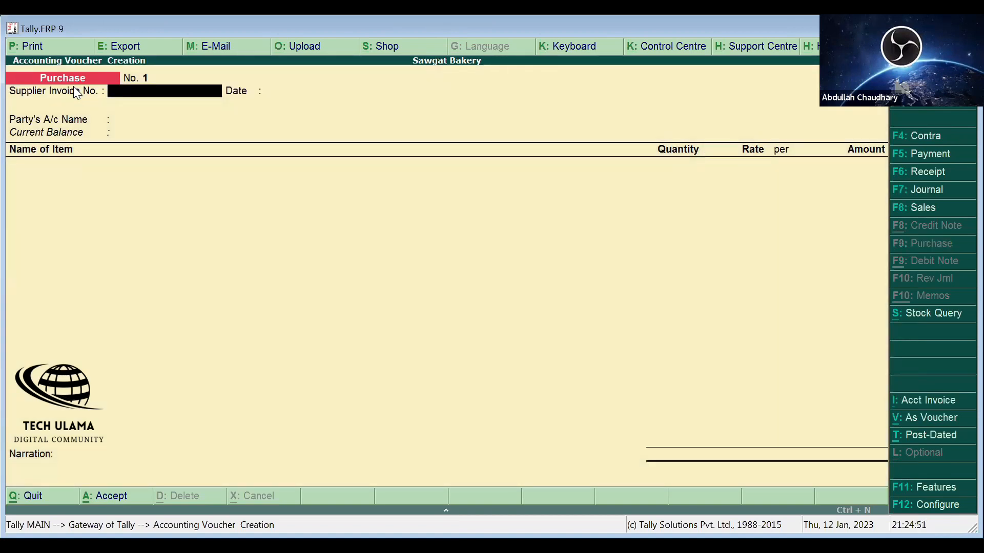
pyautogui.press('F5')
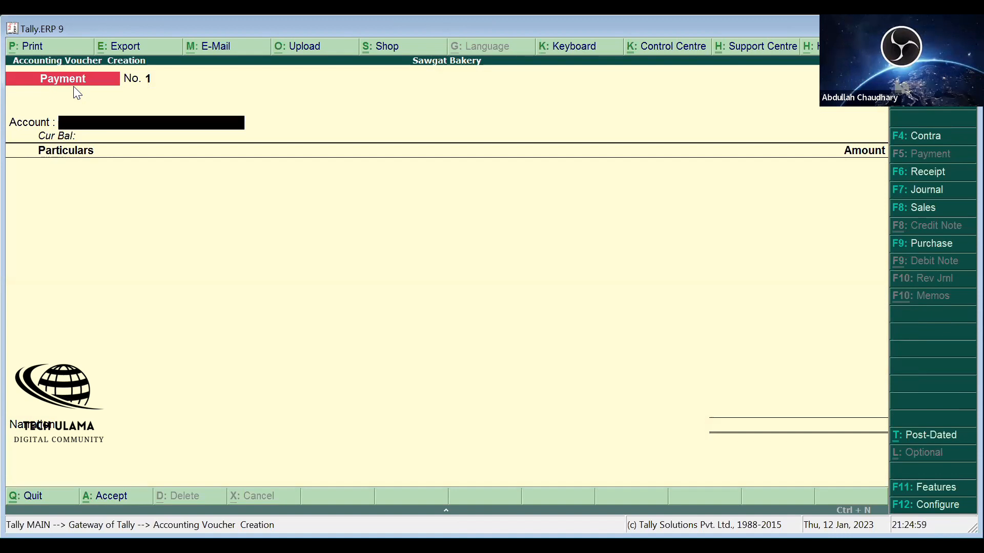
pyautogui.press('Return')
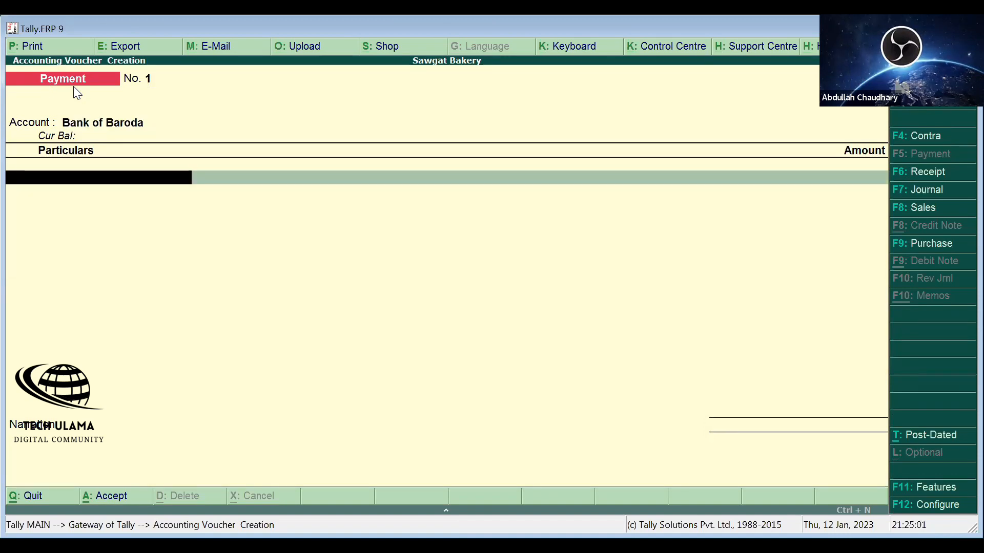
# - Choose Bank of Baroda instead of Cash as the payment account, then try Alt+C ledger creation
pyautogui.press('BackSpace')
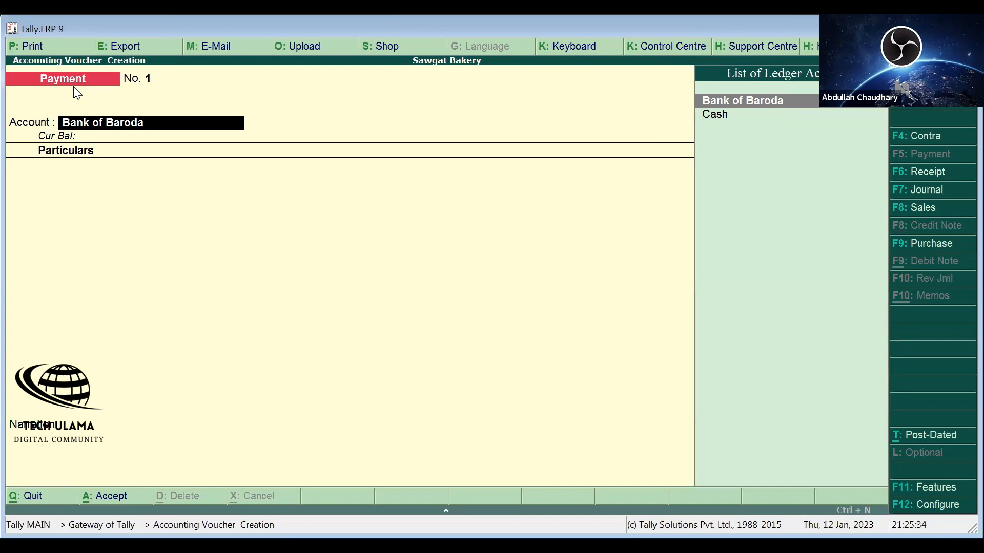
pyautogui.click(735, 115)
pyautogui.press('Up')
pyautogui.press('Down')
pyautogui.press('Up')
pyautogui.press('Return')
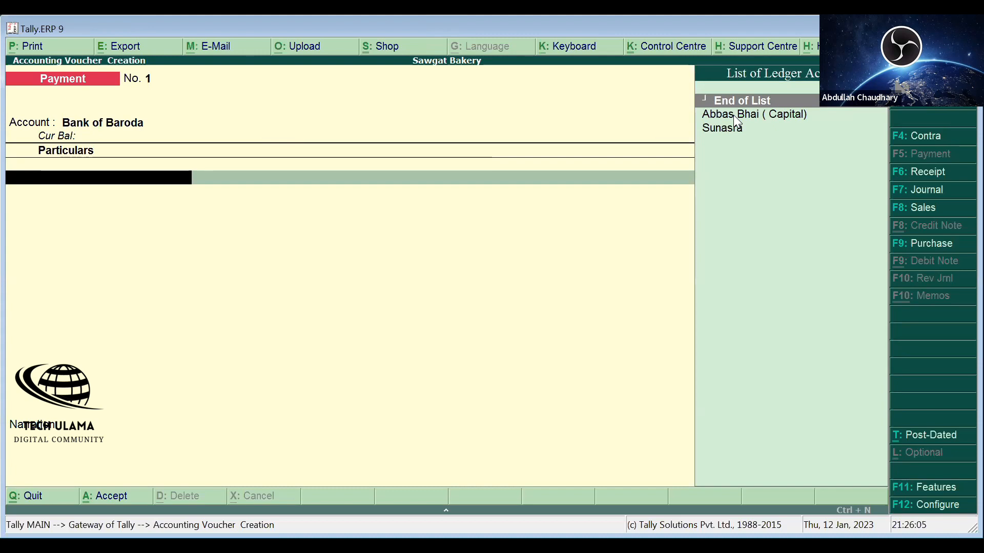
pyautogui.hotkey('alt', 'c')
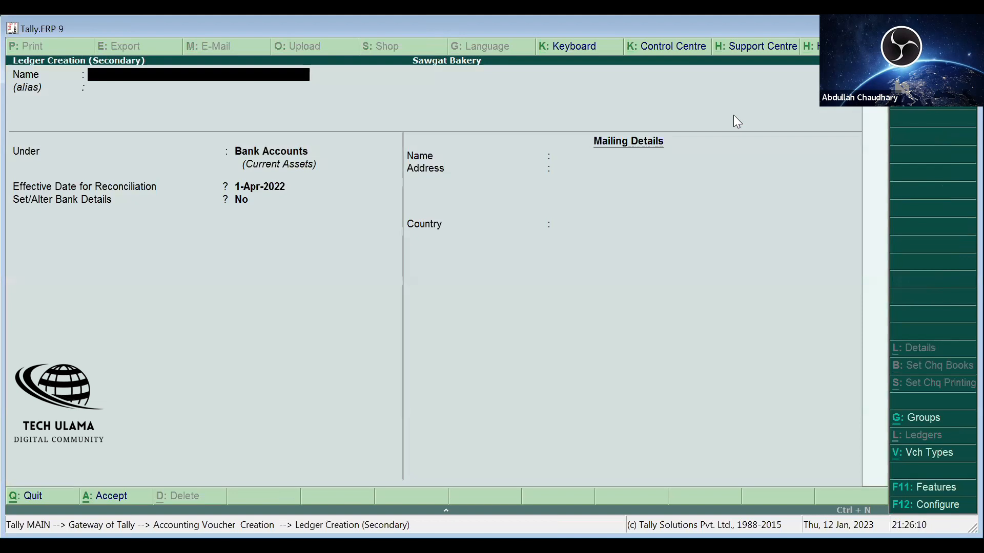
pyautogui.press('Escape')
# - Start a new ledger from the voucher named Chaudhary Flour Mill, skipping the alias
pyautogui.press('y')
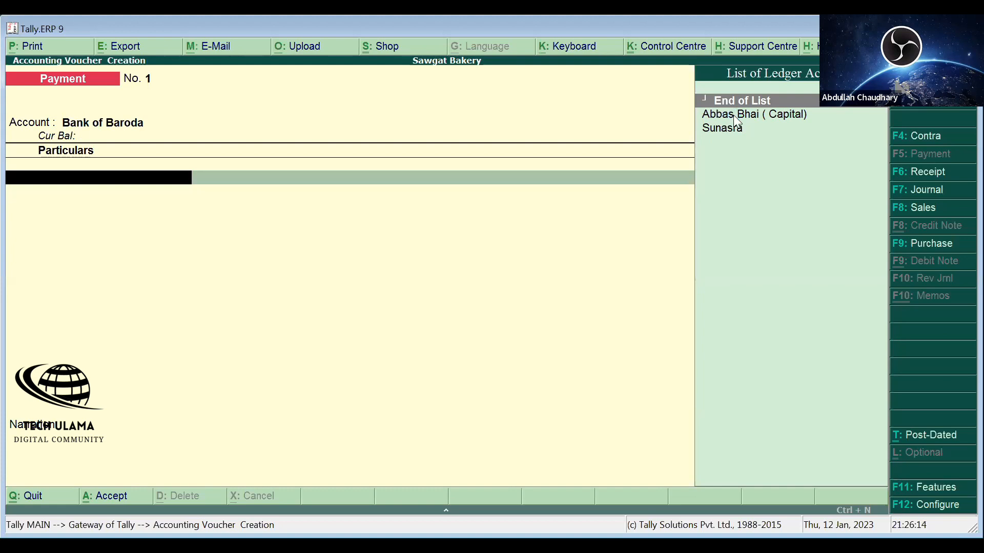
pyautogui.hotkey('alt', 'c')
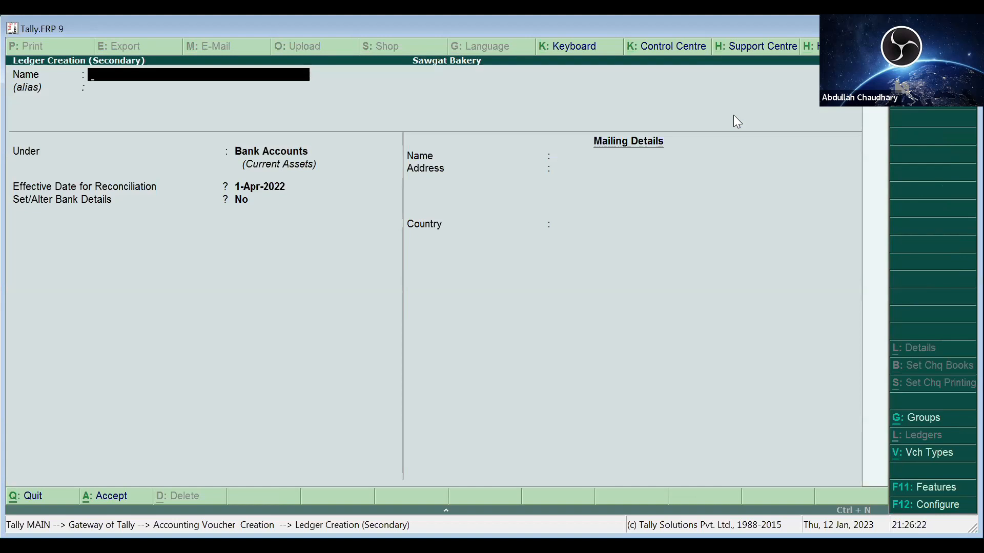
pyautogui.write('Chaudha')
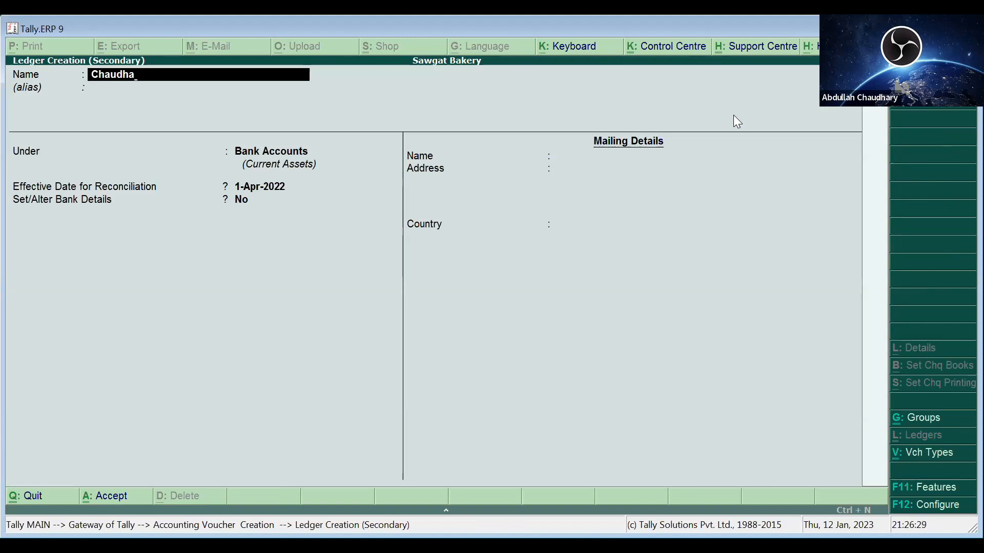
pyautogui.write('ry Flour Mill')
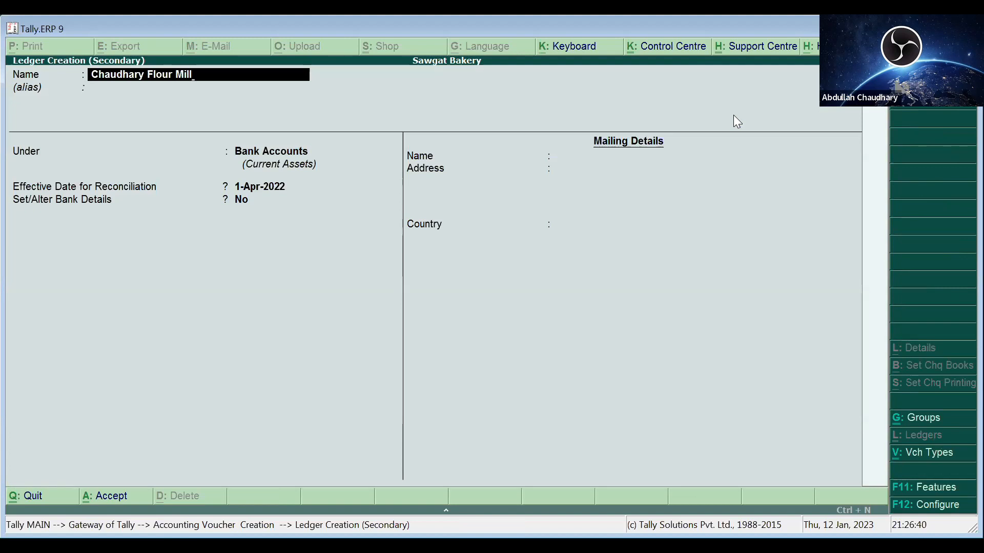
pyautogui.press('Return')
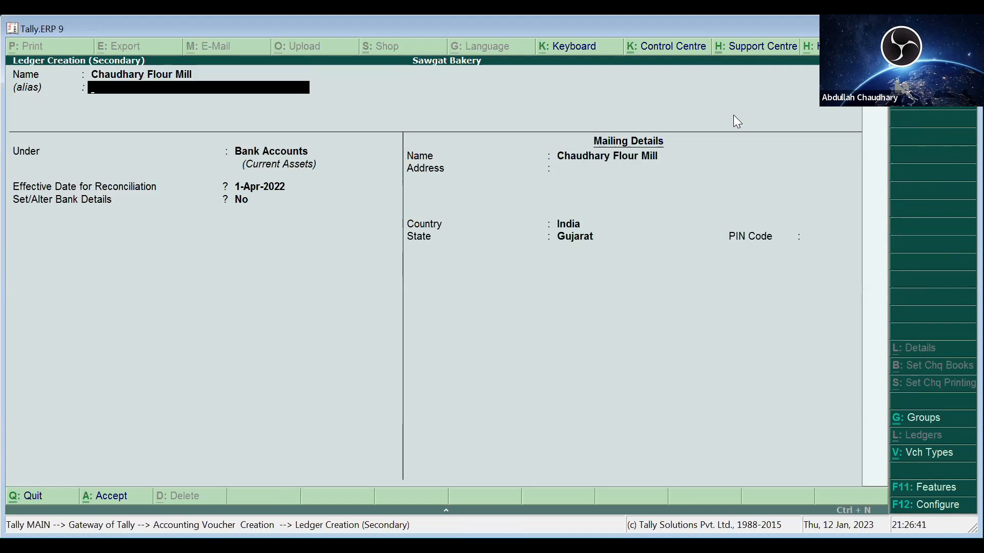
pyautogui.press('Return')
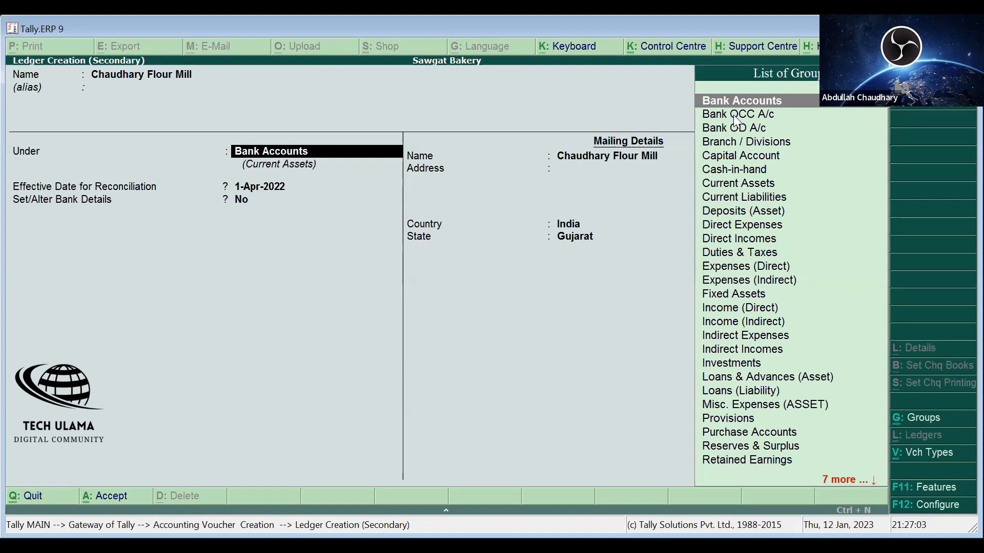
# - Pick Sundry Creditors as Chaudhary Flour Mill's group and keep bill-by-bill balances on
pyautogui.press('Down')
pyautogui.press('Down')
pyautogui.press('Down')
pyautogui.press('Down')
pyautogui.press('Down')
pyautogui.press('Down')
pyautogui.press('Down')
pyautogui.press('Down')
pyautogui.press('Down')
pyautogui.press('Down')
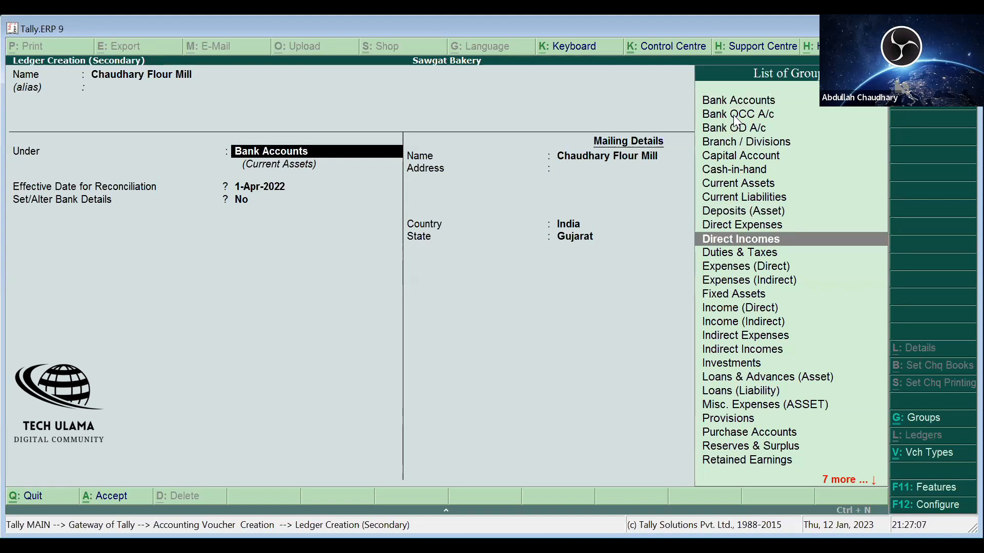
pyautogui.press('Down')
pyautogui.press('Down')
pyautogui.press('Down')
pyautogui.press('Down')
pyautogui.press('Down')
pyautogui.press('Down')
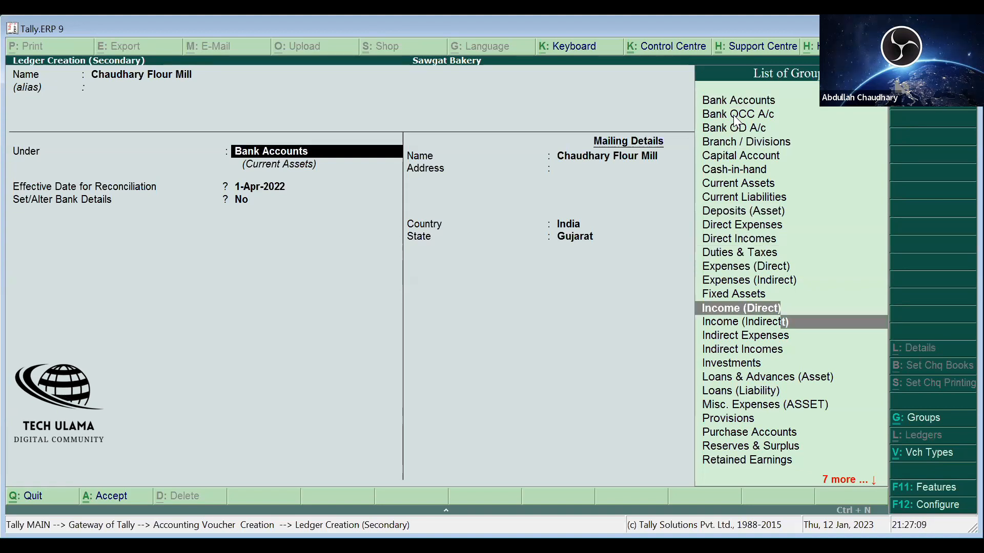
pyautogui.press('Down')
pyautogui.press('Down')
pyautogui.press('Down')
pyautogui.press('Down')
pyautogui.press('Down')
pyautogui.press('Down')
pyautogui.press('Down')
pyautogui.press('Down')
pyautogui.press('Down')
pyautogui.press('Down')
pyautogui.press('Down')
pyautogui.press('Down')
pyautogui.press('Down')
pyautogui.press('Down')
pyautogui.press('Down')
pyautogui.press('Down')
pyautogui.press('Down')
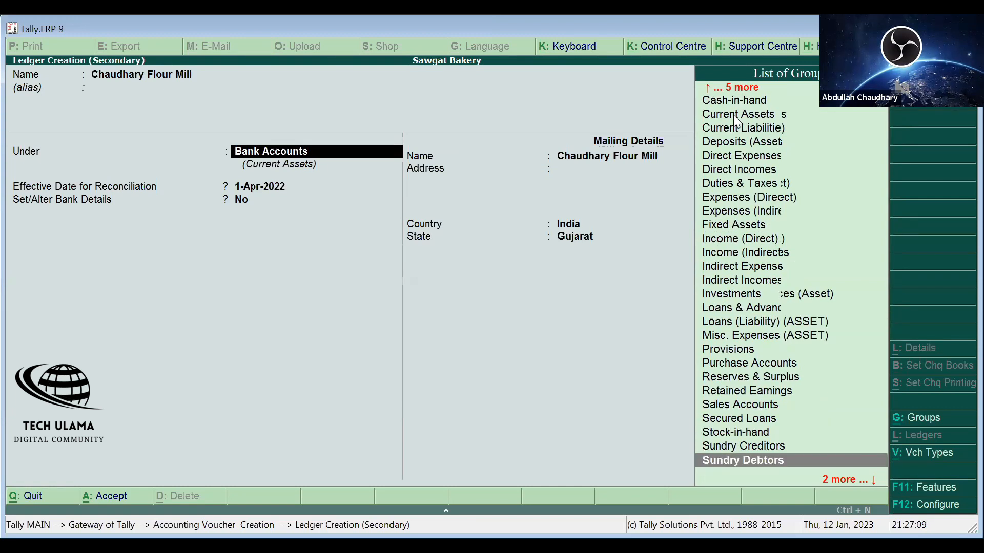
pyautogui.press('Up')
pyautogui.press('Up')
pyautogui.press('Up')
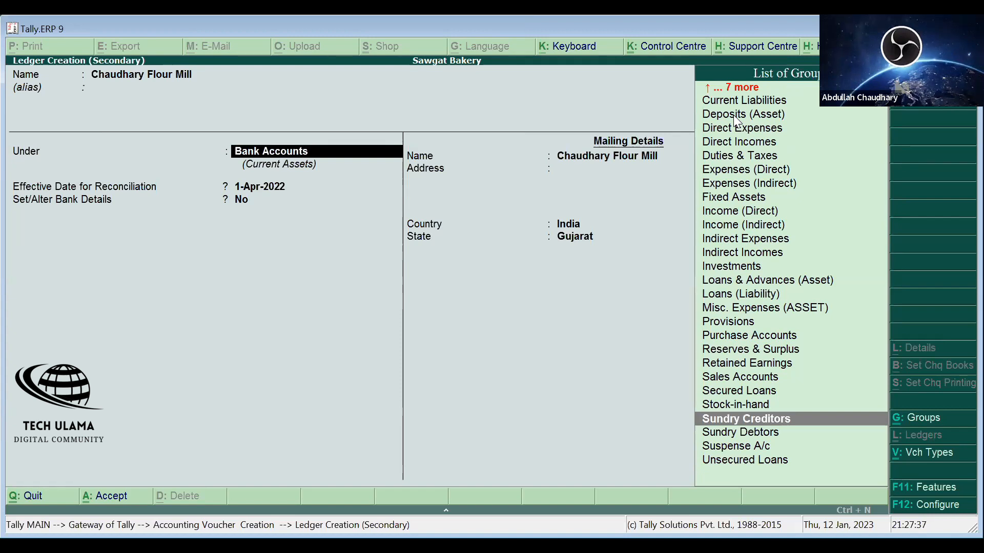
pyautogui.press('Down')
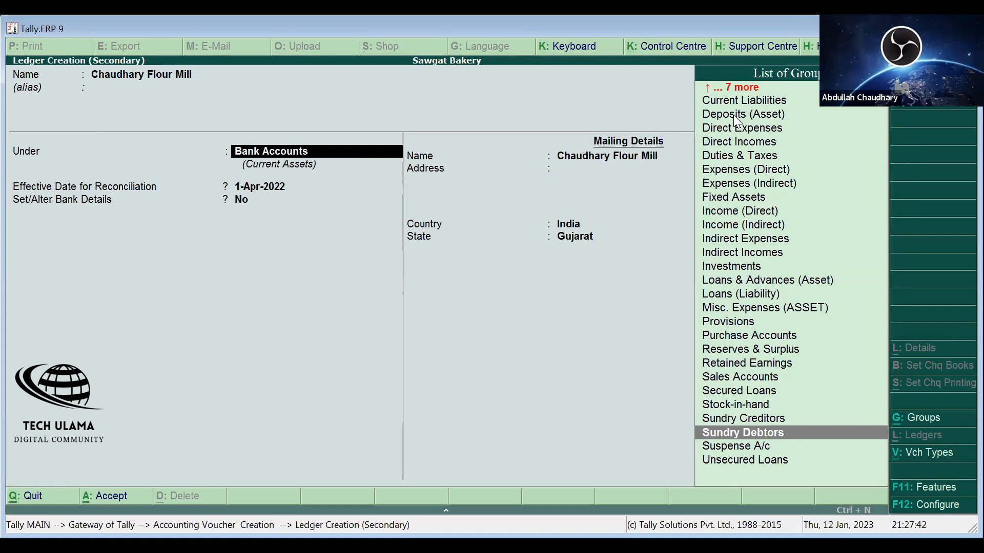
pyautogui.press('Up')
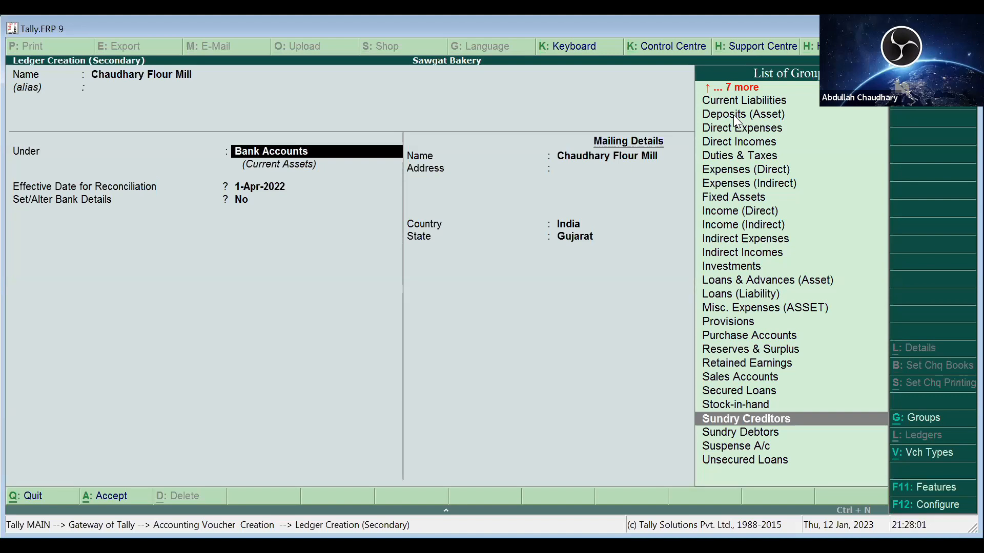
pyautogui.press('Down')
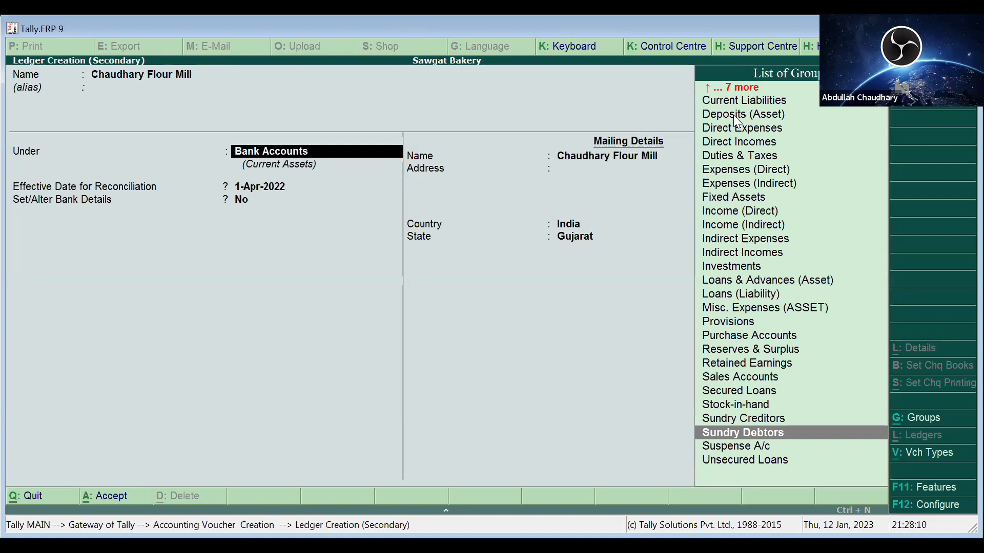
pyautogui.press('Up')
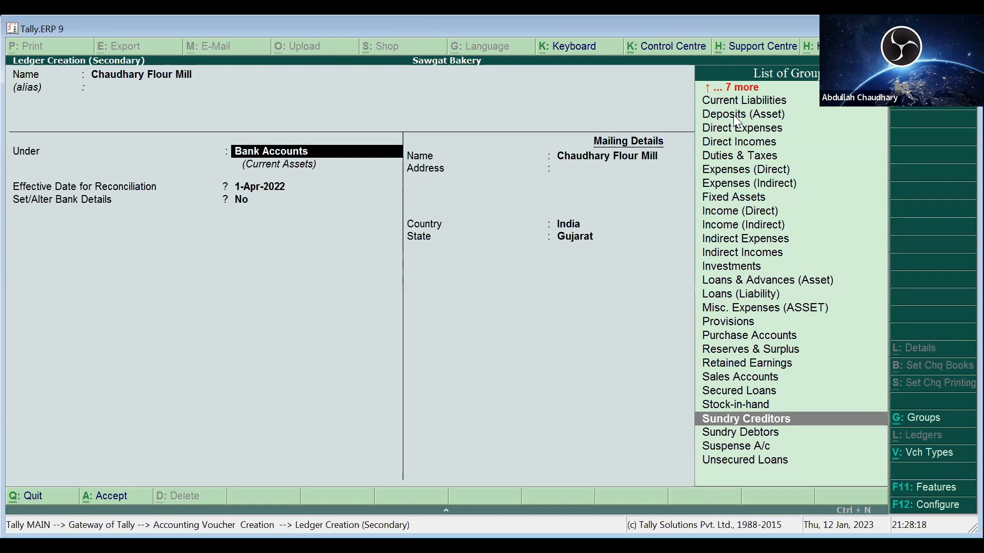
pyautogui.press('Return')
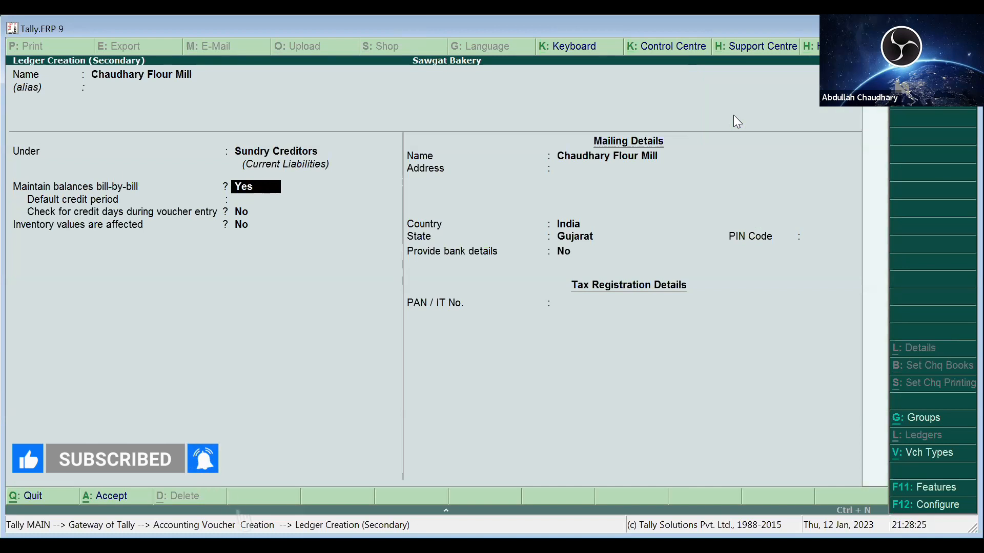
pyautogui.press('Return')
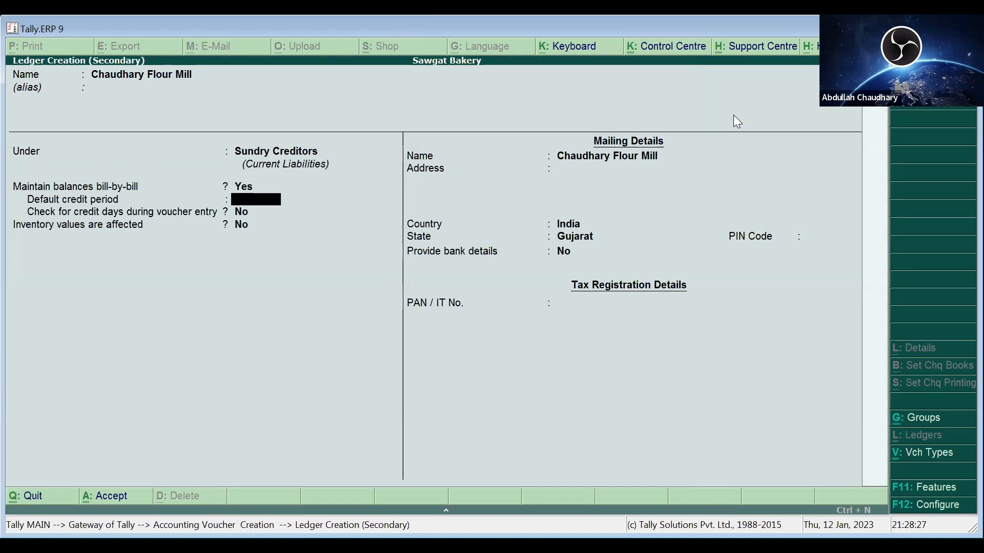
# - Accept the defaults: no credit period, same mailing name, India, Gujarat, no bank details, empty PAN
pyautogui.press('Return')
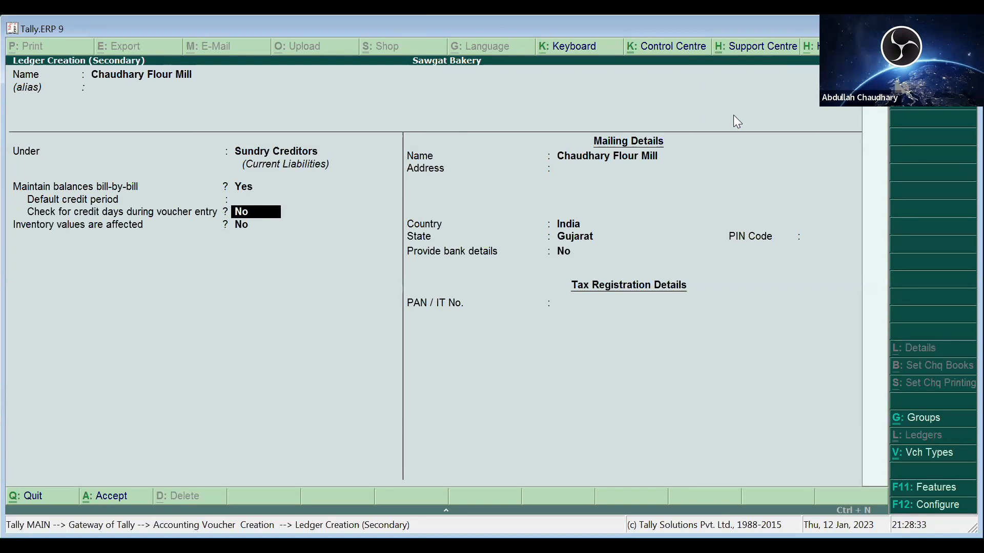
pyautogui.press('Return')
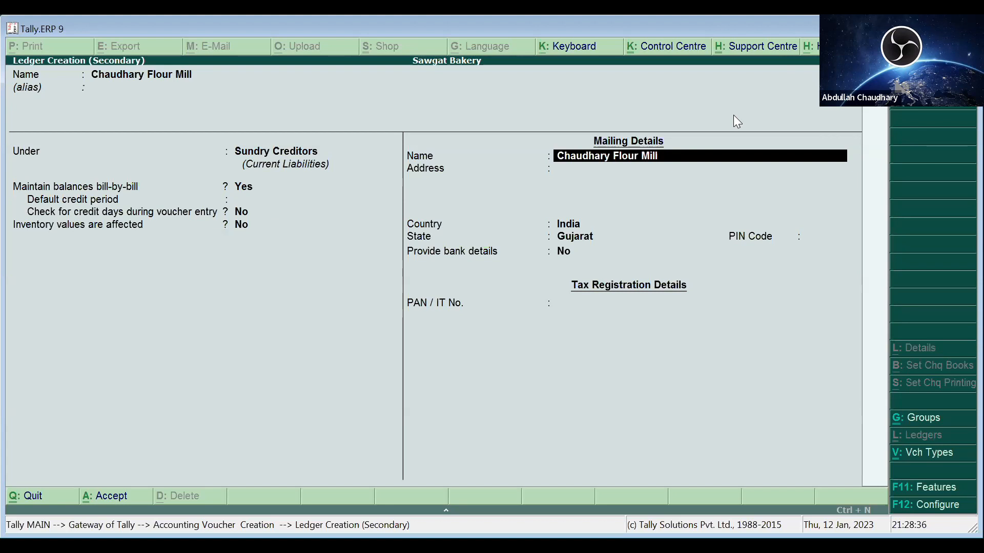
pyautogui.press('Return')
pyautogui.press('Return')
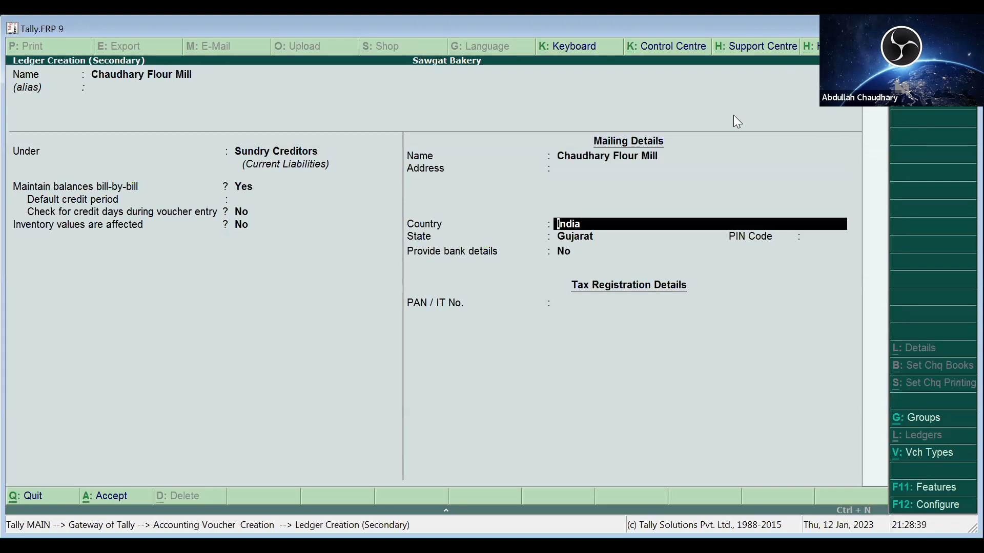
pyautogui.press('Return')
pyautogui.press('Return')
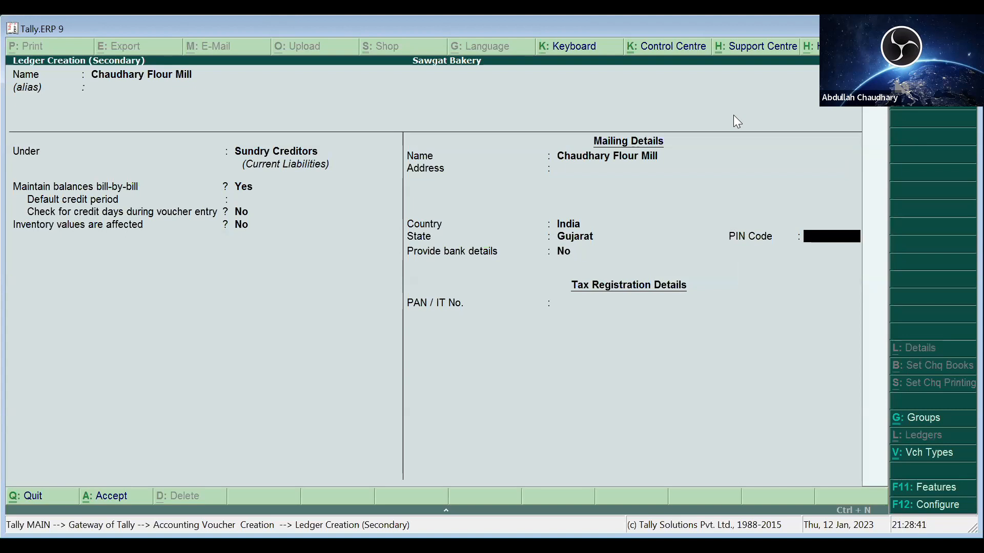
pyautogui.press('Return')
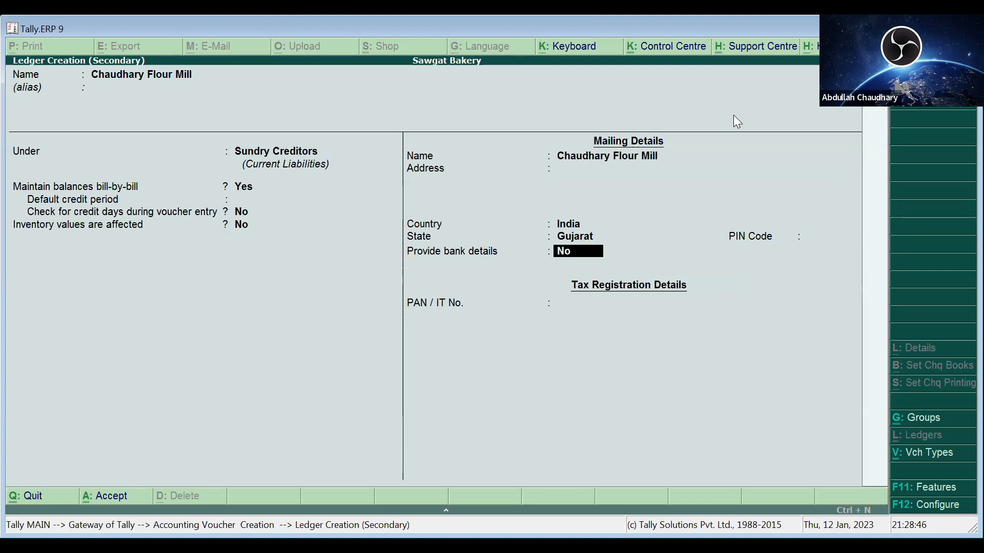
pyautogui.press('Return')
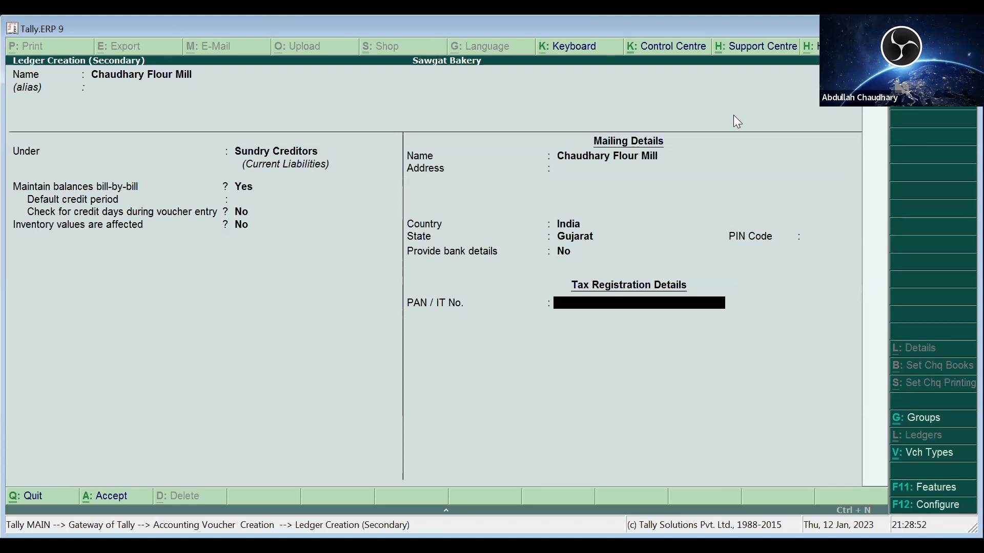
pyautogui.press('Return')
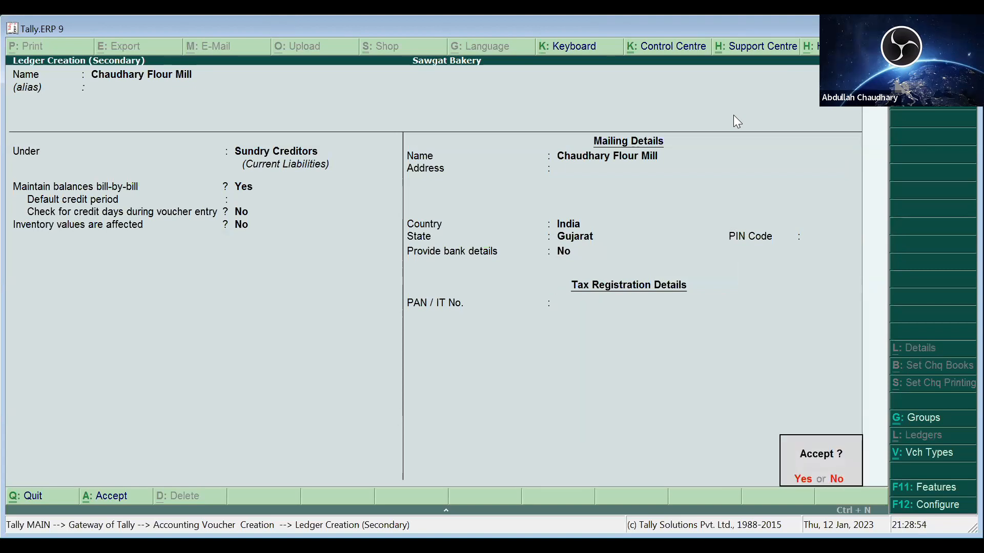
pyautogui.press('Escape')
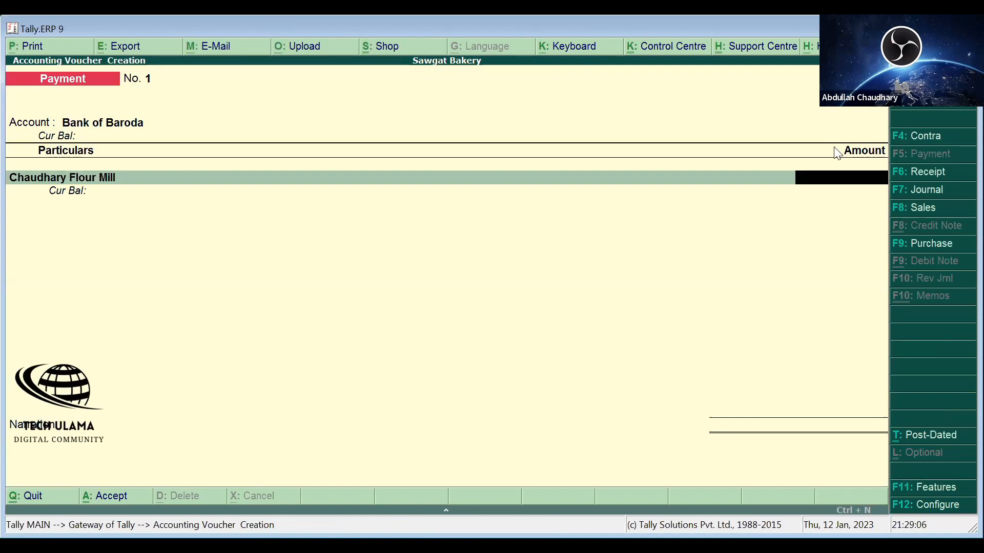
# - Enter a payment of 5000 to Chaudhary Flour Mill, bringing up Bill-wise Details
pyautogui.write('5000')
pyautogui.press('Return')
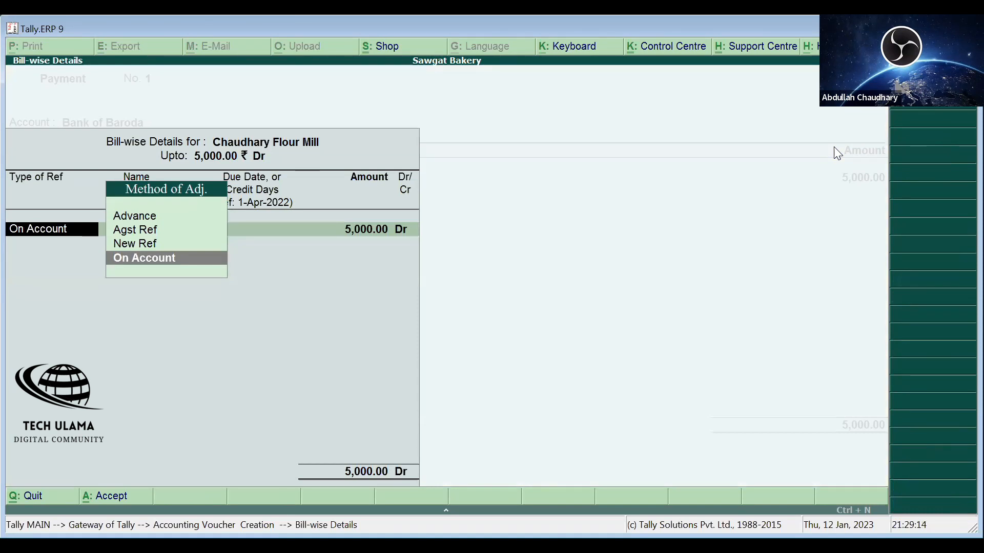
pyautogui.press('Up')
pyautogui.press('Up')
pyautogui.press('Up')
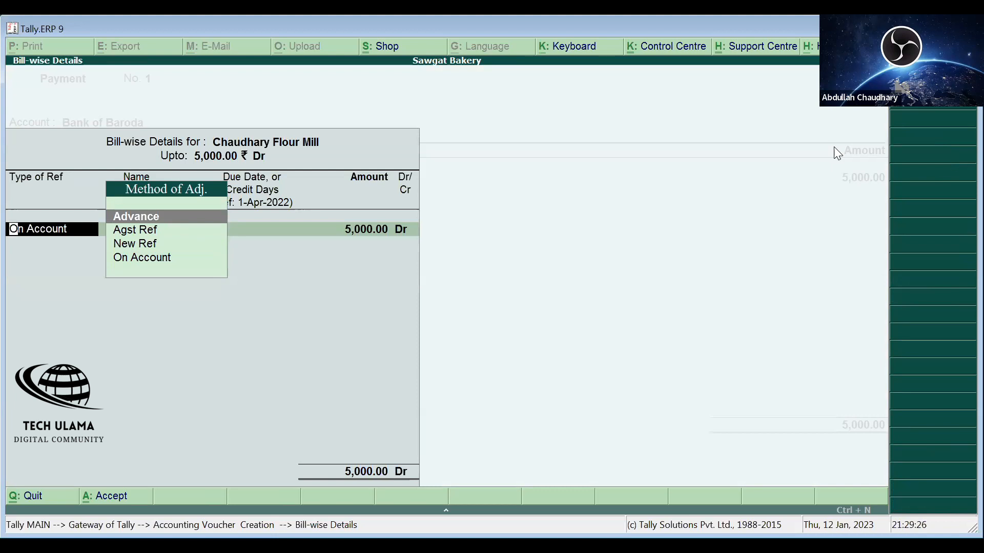
# - Set the 5,000 bill-wise entry to Advance, reference name 1, no due date, debit
pyautogui.press('Down')
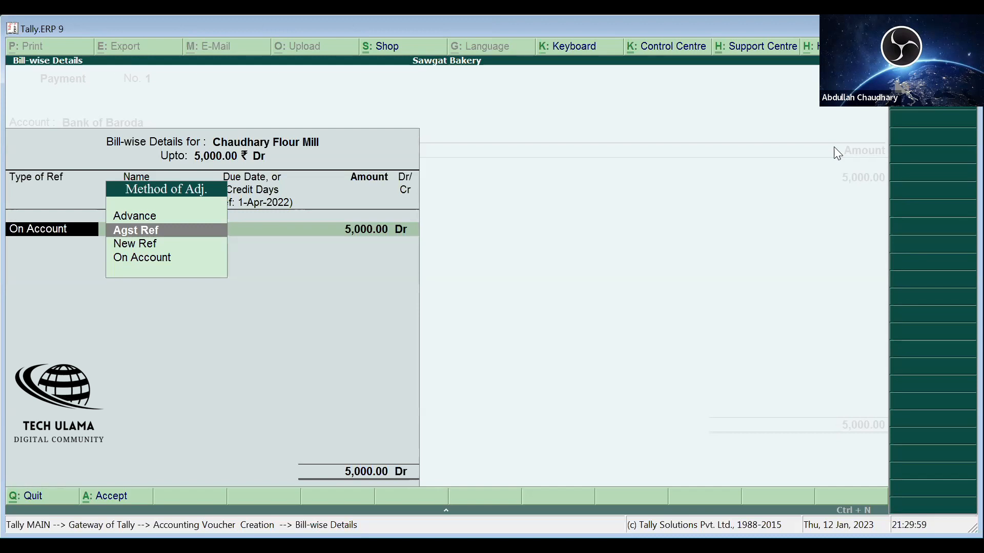
pyautogui.press('Up')
pyautogui.press('Down')
pyautogui.press('Down')
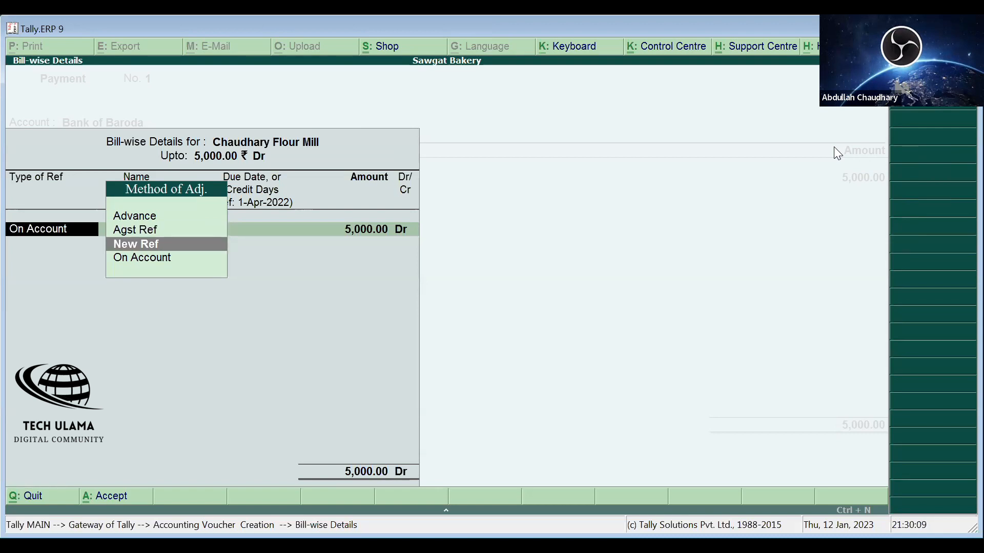
pyautogui.press('Down')
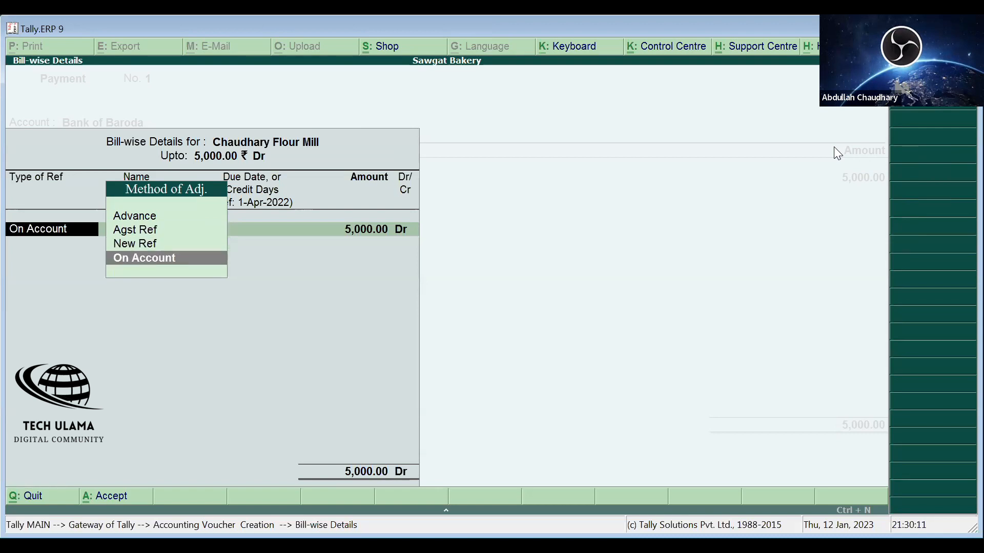
pyautogui.press('Up')
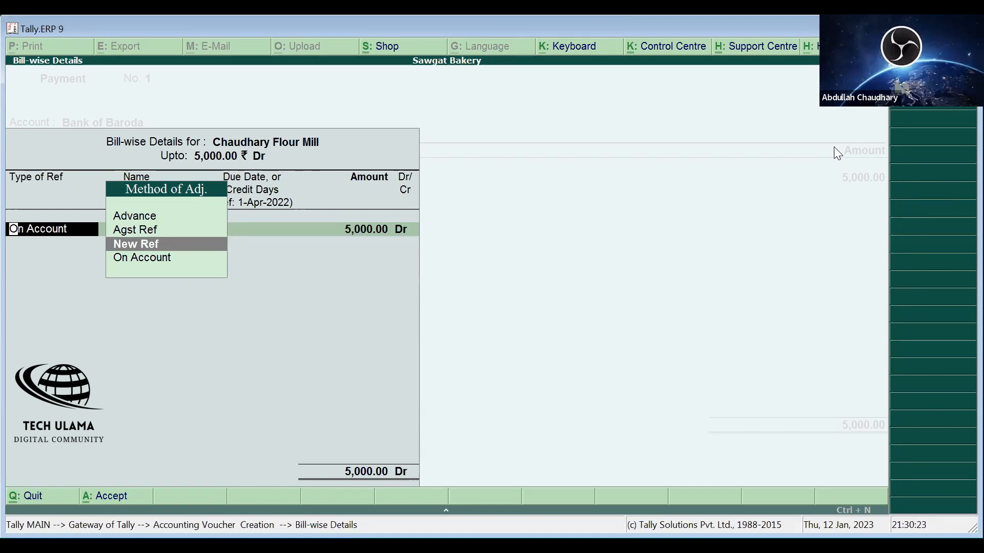
pyautogui.press('Down')
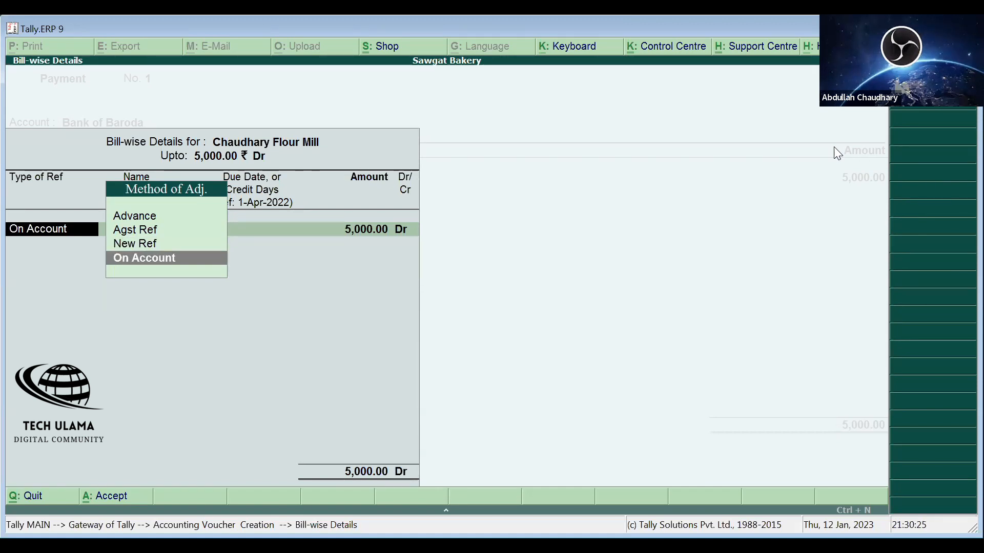
pyautogui.press('Up')
pyautogui.press('Up')
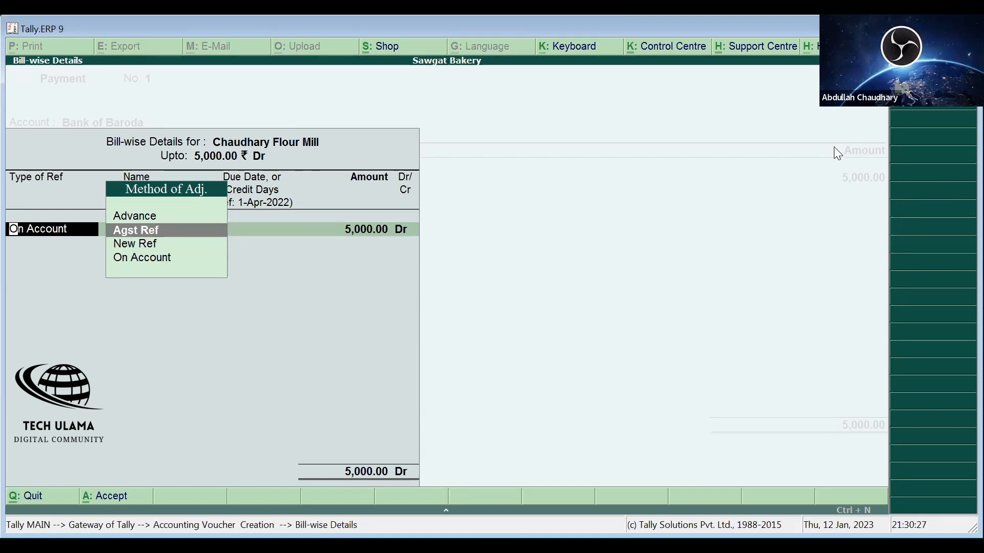
pyautogui.press('Up')
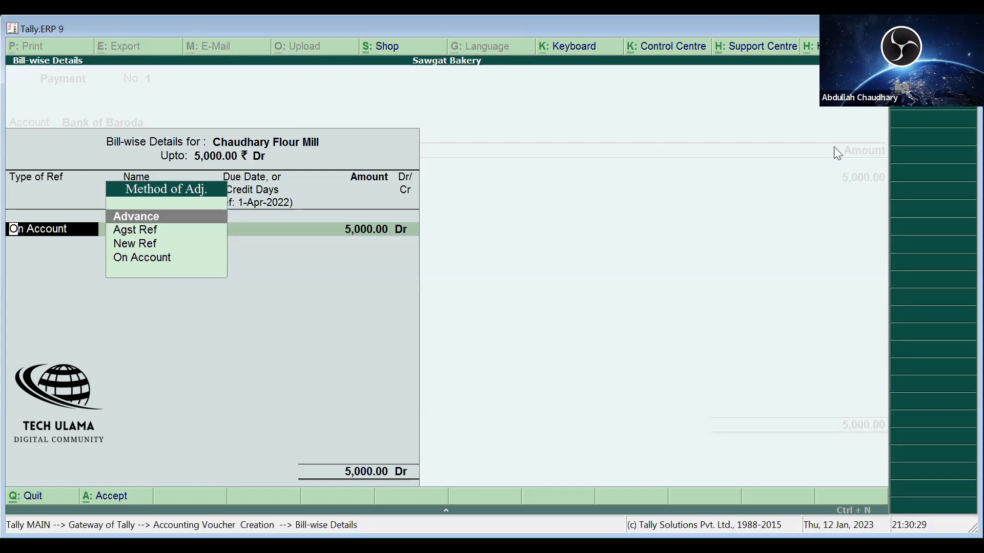
pyautogui.press('Return')
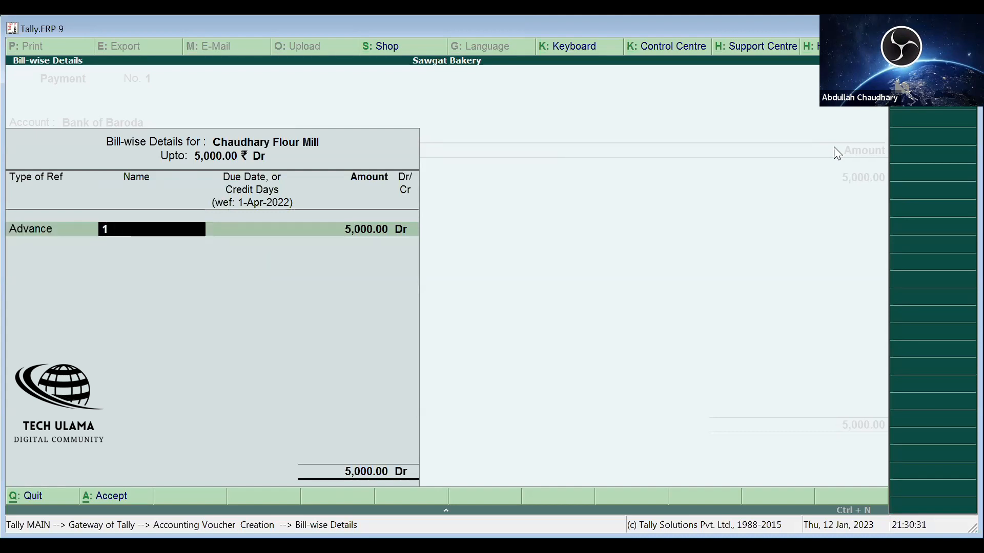
pyautogui.press('Return')
pyautogui.press('Return')
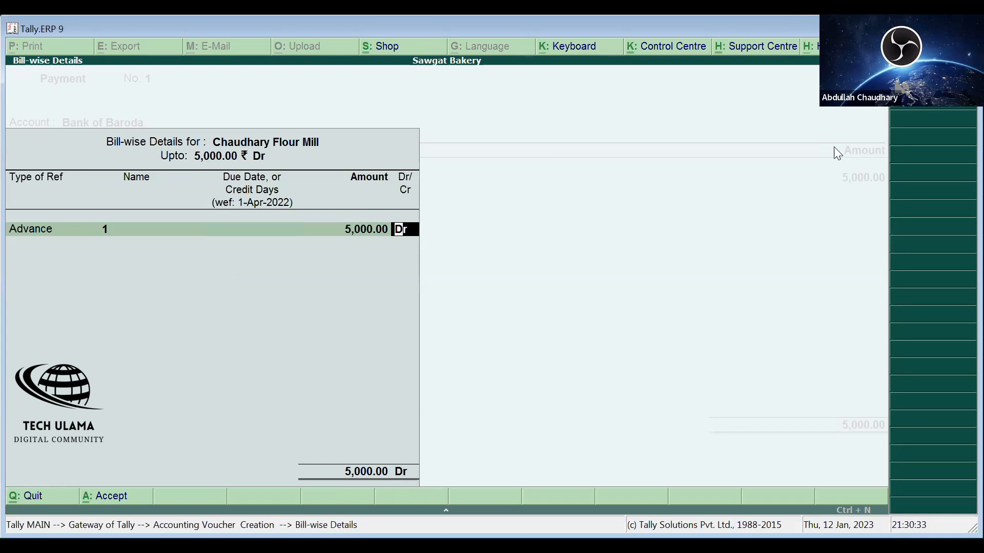
pyautogui.press('Return')
pyautogui.press('Return')
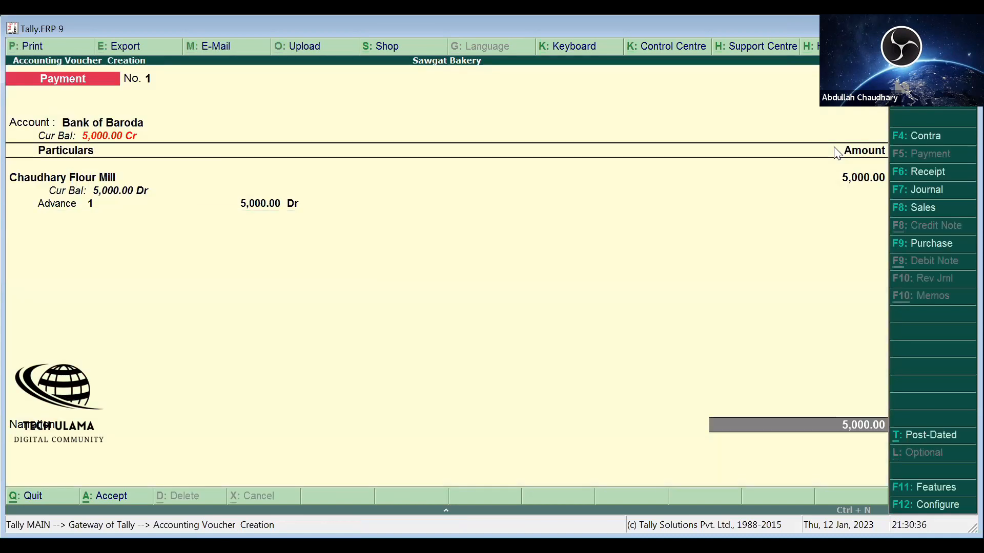
# - Accept Bank of Baroda's allocation: a 5,000 Cheque to Chaudhary Flour Mill, crossed A/c Payee
pyautogui.press('Return')
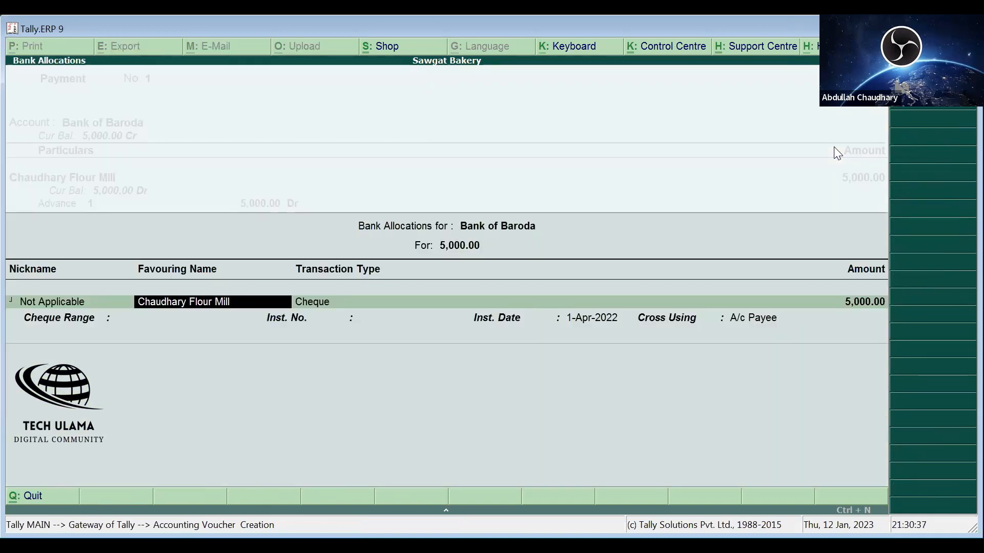
pyautogui.press('Return')
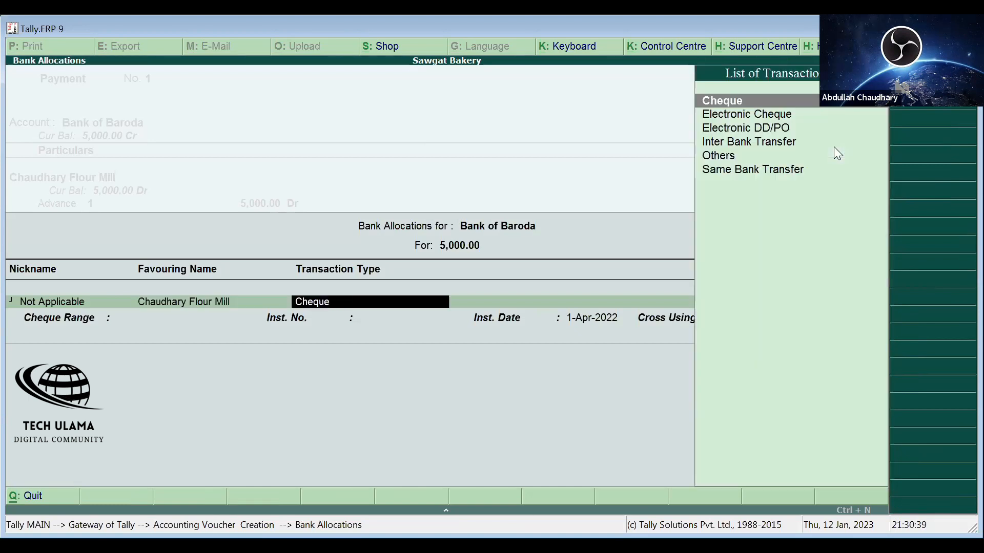
pyautogui.press('Return')
pyautogui.press('Return')
pyautogui.press('Return')
pyautogui.press('Return')
pyautogui.press('Return')
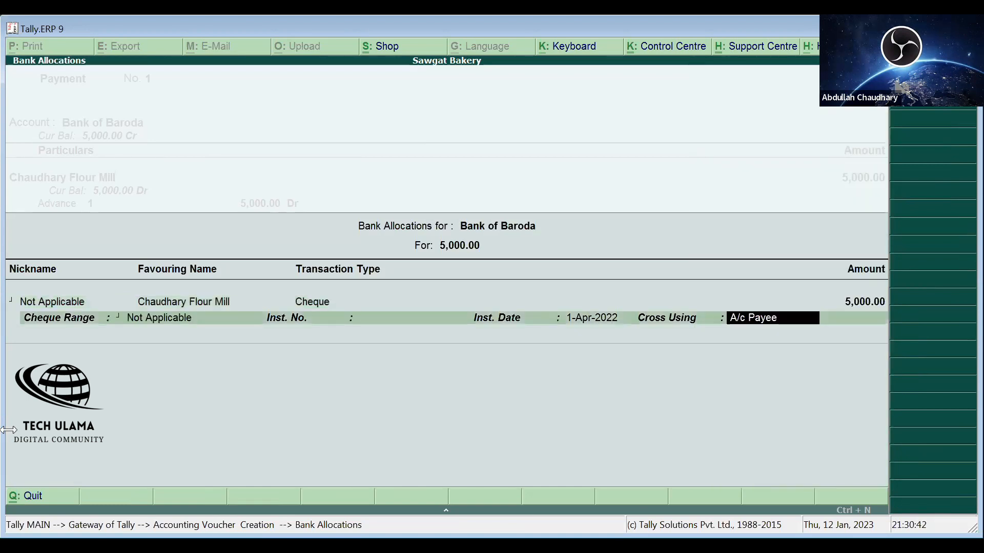
pyautogui.press('Return')
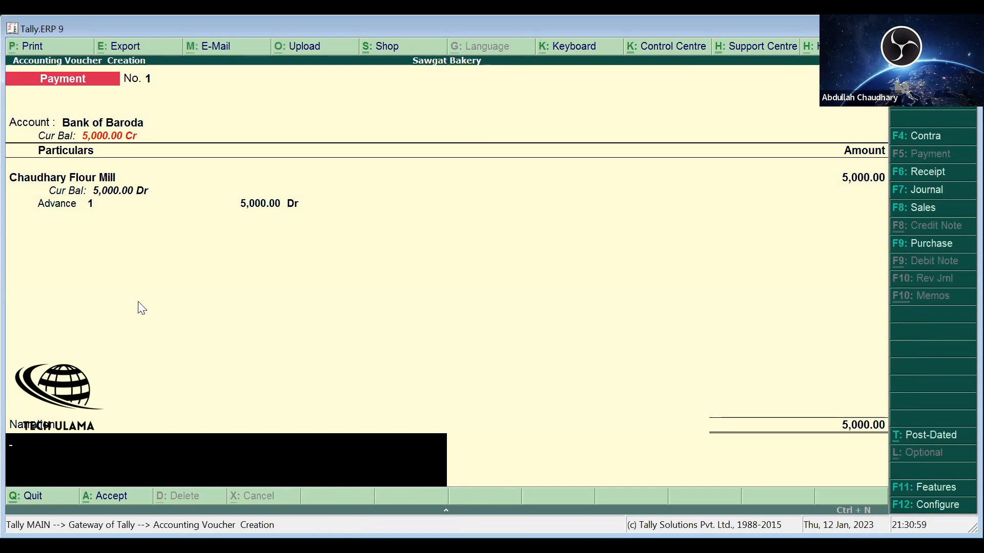
# - Re-select Chaudhary Flour Mill as the ledger paid, keeping the 5,000.00 amount
pyautogui.press('BackSpace')
pyautogui.write('Dh')
pyautogui.press('Return')
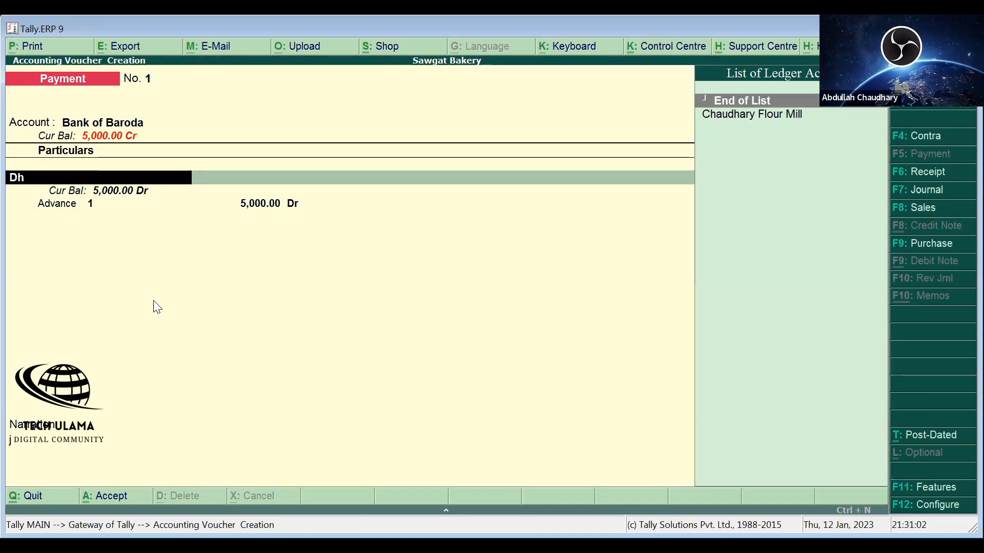
pyautogui.press('Down')
pyautogui.press('Return')
pyautogui.press('Return')
pyautogui.hotkey('ctrl', 'a')
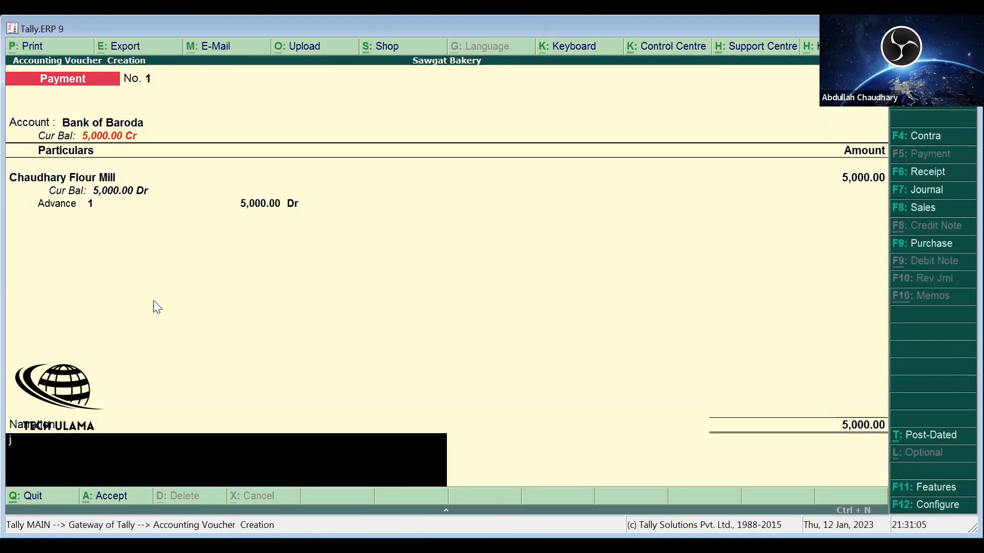
# - Restore Bank of Baroda and the Advance bill line, enter a narration, then bring up the date change
pyautogui.press('BackSpace')
pyautogui.write('Nk')
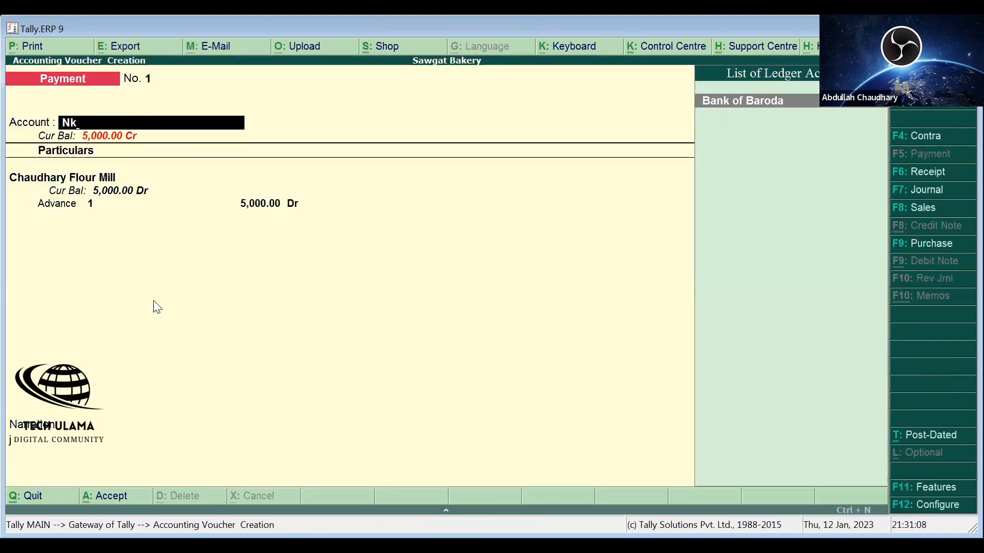
pyautogui.write('i')
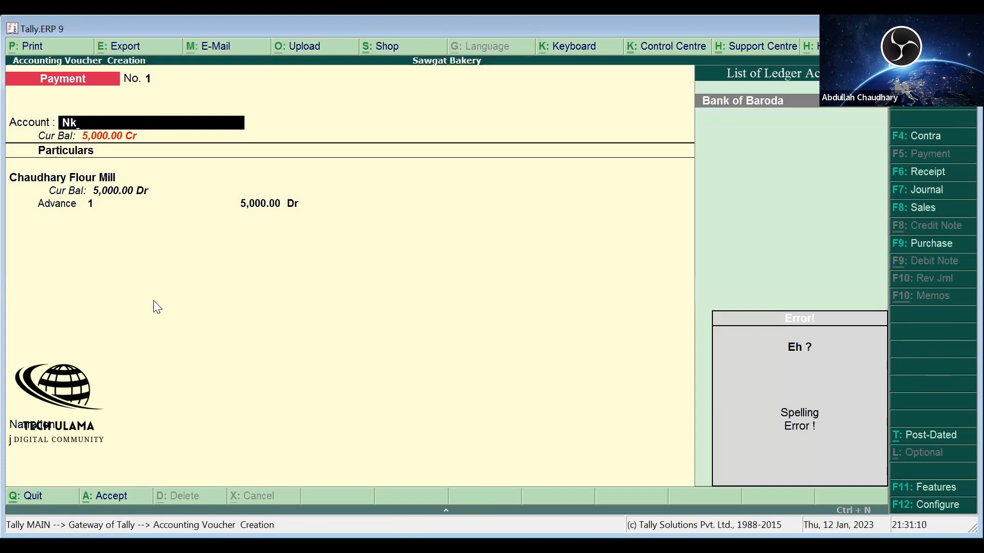
pyautogui.press('Return')
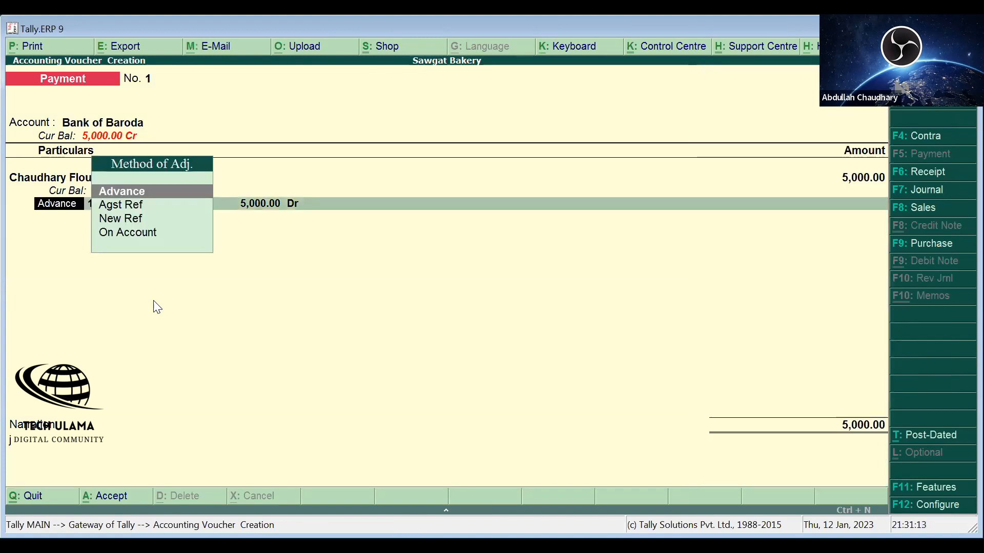
pyautogui.press('Return')
pyautogui.press('Return')
pyautogui.press('Return')
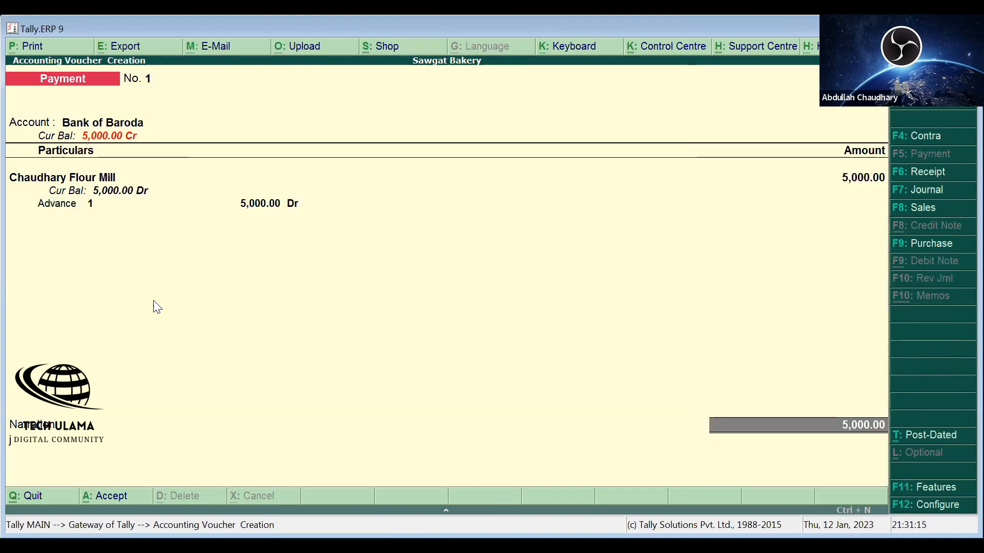
pyautogui.press('Return')
pyautogui.press('Return')
pyautogui.press('Return')
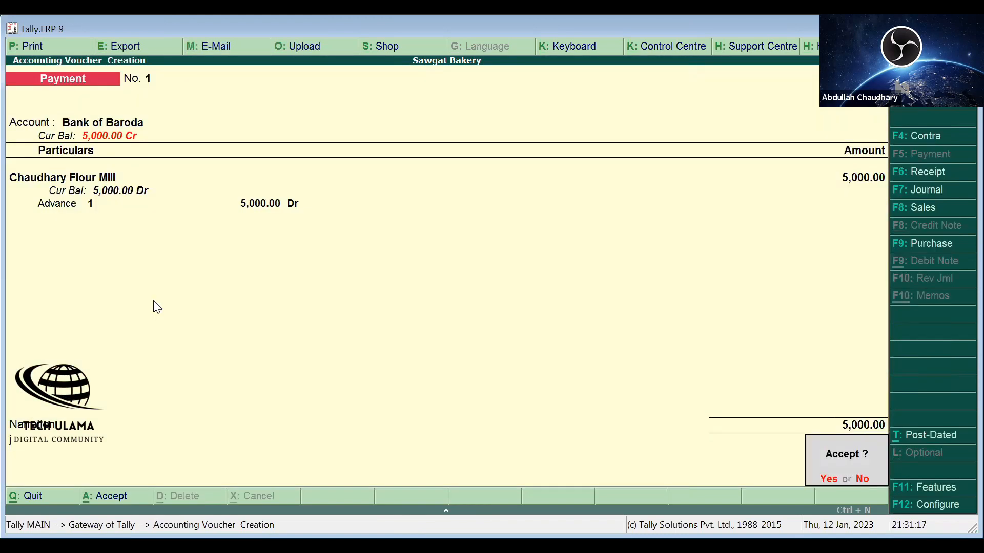
pyautogui.press('BackSpace')
pyautogui.write('hfjdjdhbsjhdkjshckh')
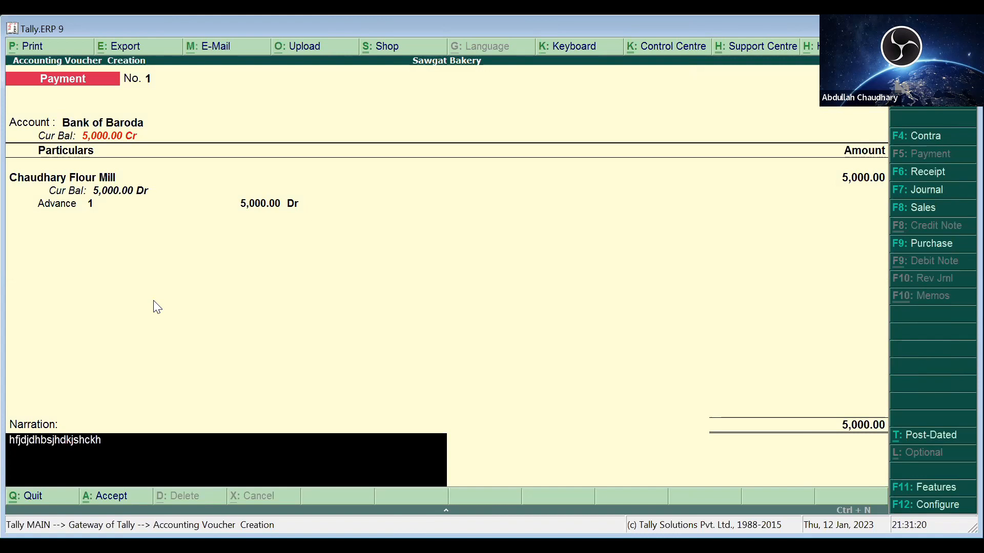
pyautogui.write('chjdhvkjdnkjvkjvkjd')
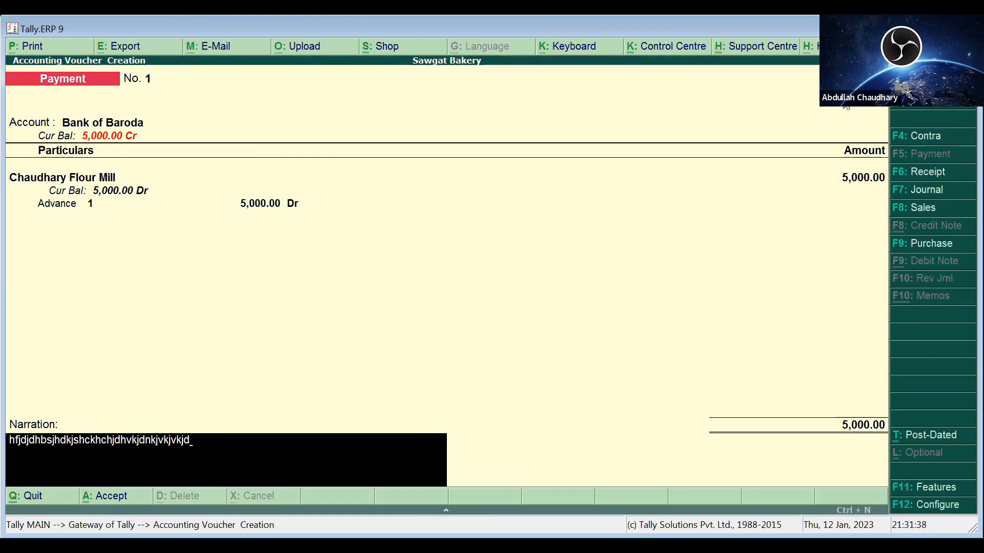
pyautogui.press('F2')
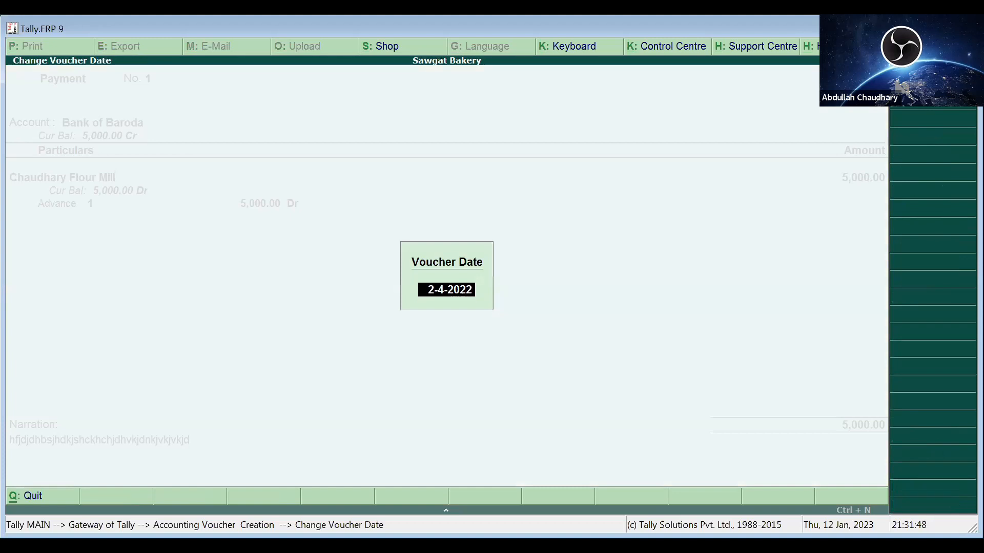
# - Change the voucher date to 2-4
pyautogui.write('1-')
pyautogui.press('BackSpace')
pyautogui.write('2-4')
pyautogui.press('Return')
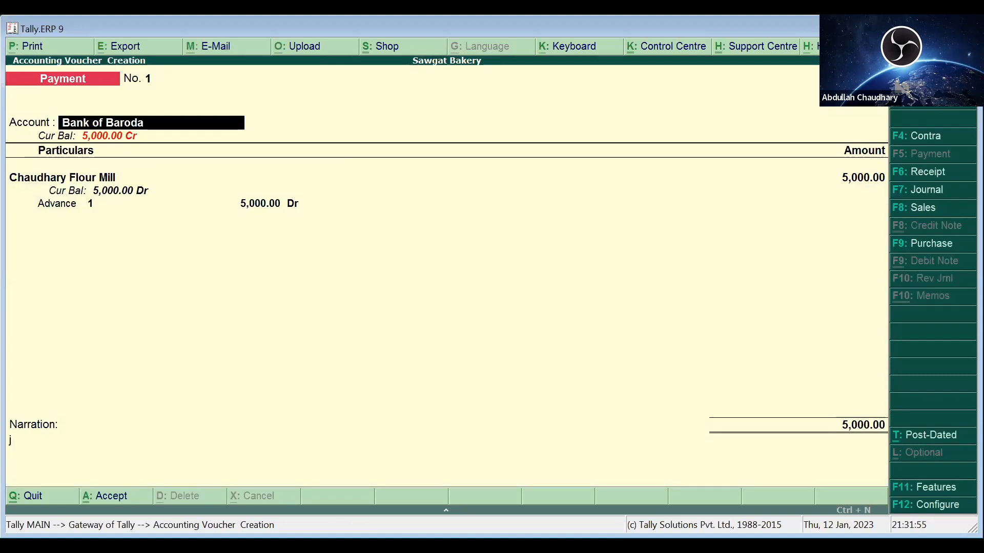
# - Keep the Chaudhary Flour Mill, Advance 1 and Bank of Baroda lines and save Payment No. 1
pyautogui.press('Return')
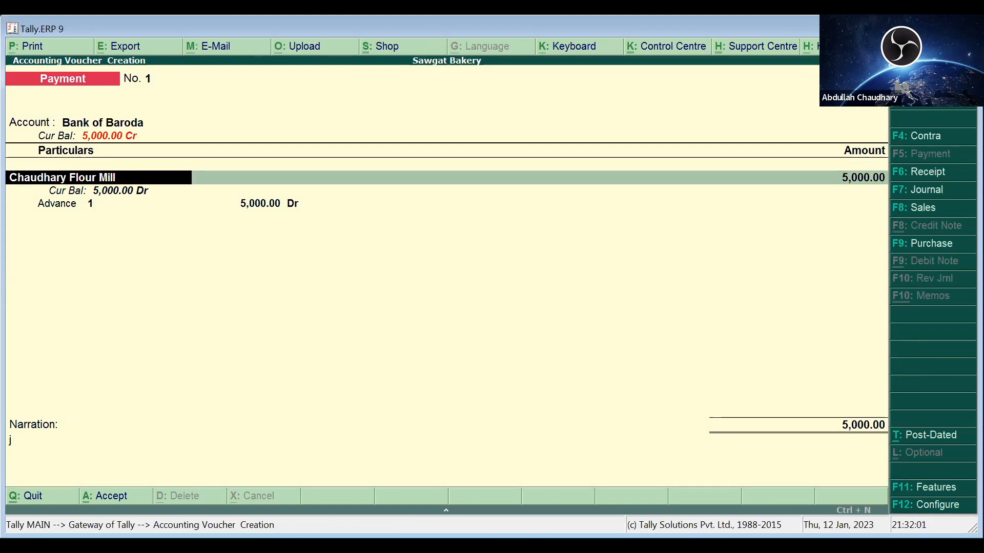
pyautogui.press('Return')
pyautogui.press('Return')
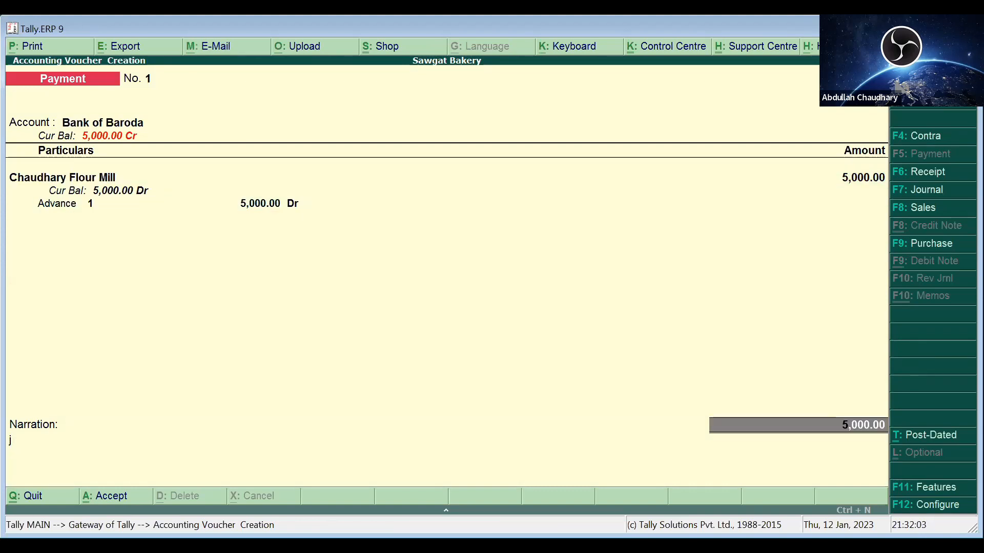
pyautogui.press('Return')
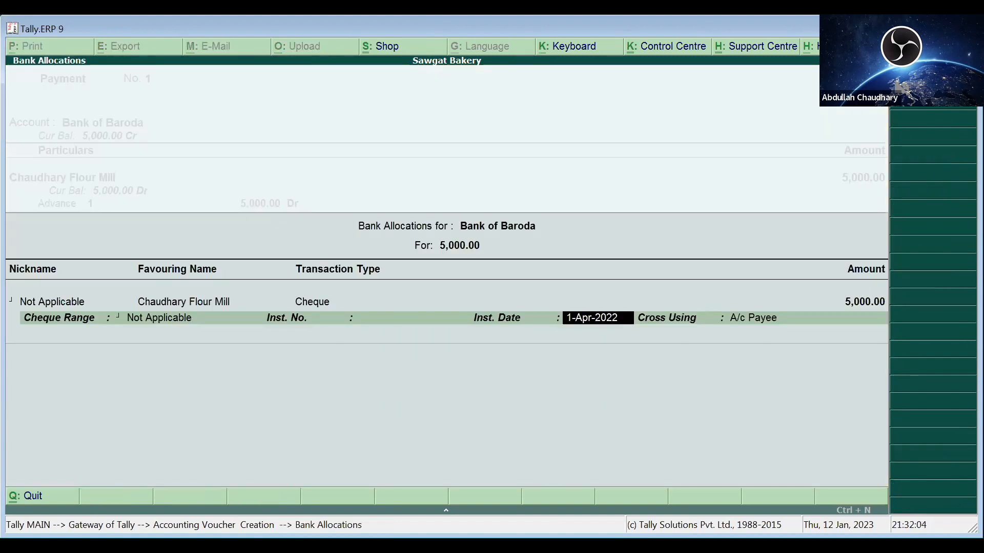
pyautogui.press('Return')
pyautogui.press('Return')
pyautogui.hotkey('ctrl', 'a')
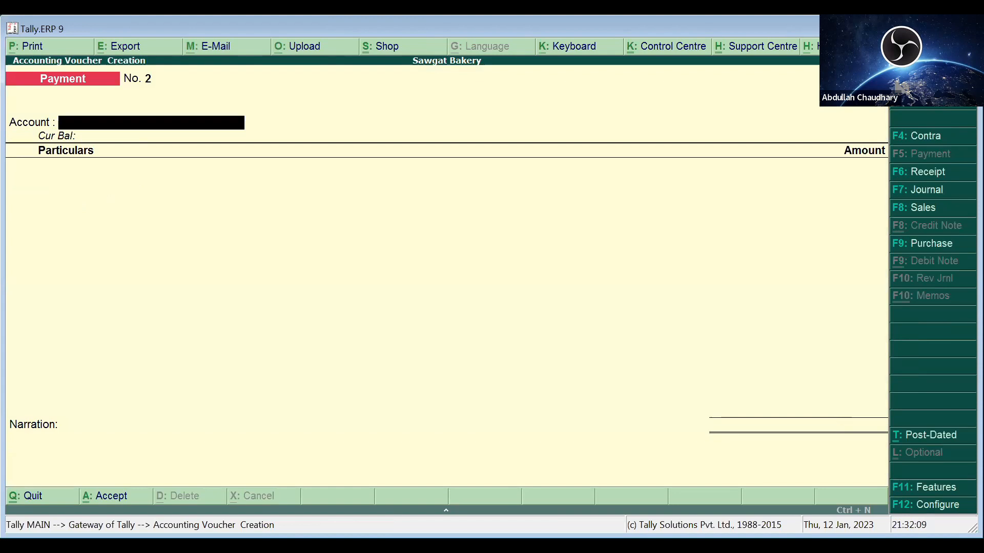
# - Switch the paying account to Cash and pay 5000 to Chaudhary Flour Mill
pyautogui.press('Return')
pyautogui.press('BackSpace')
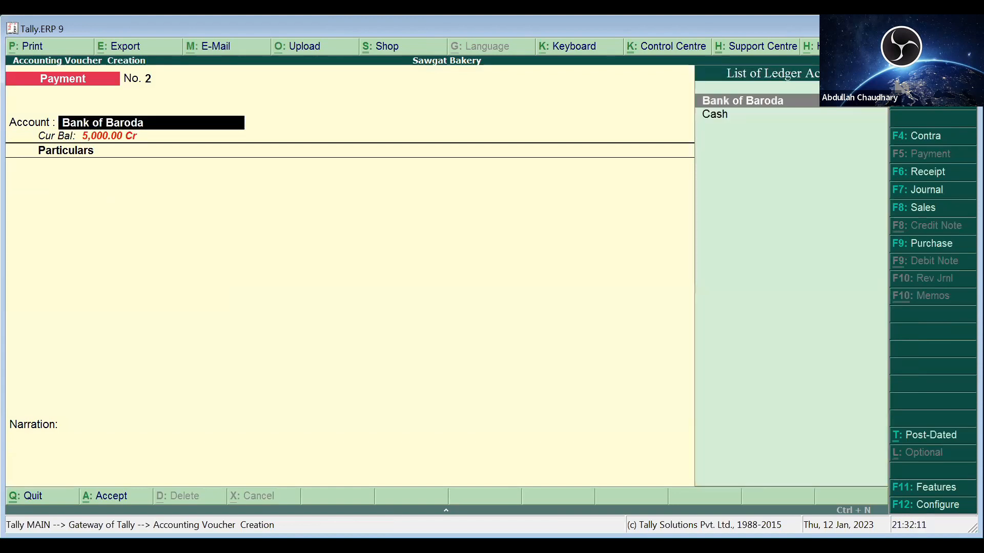
pyautogui.press('Down')
pyautogui.press('Return')
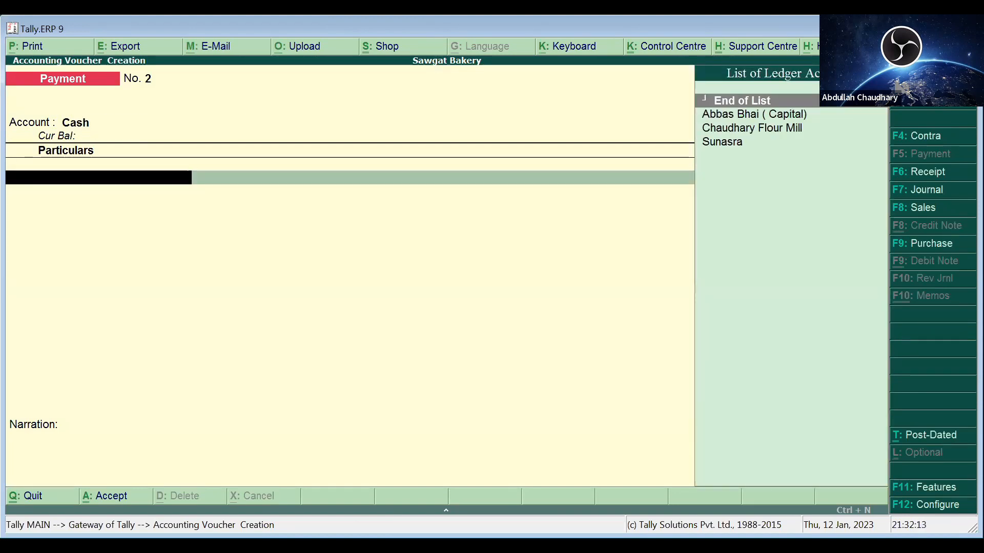
pyautogui.press('Down')
pyautogui.press('Down')
pyautogui.press('Return')
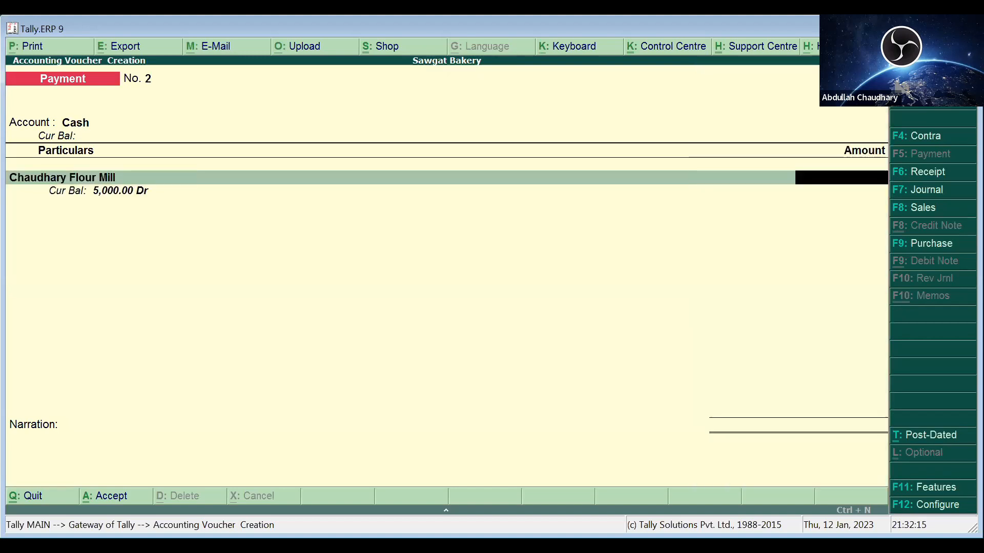
pyautogui.write('5000')
pyautogui.press('Return')
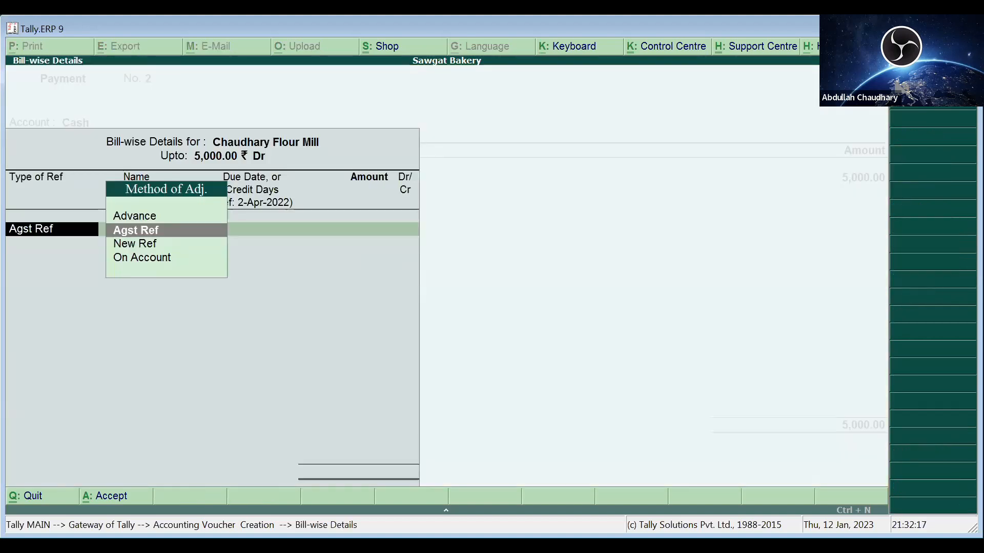
# - Set the bill-wise method of adjustment to Advance
pyautogui.press('Return')
pyautogui.press('Escape')
pyautogui.press('Up')
pyautogui.press('Return')
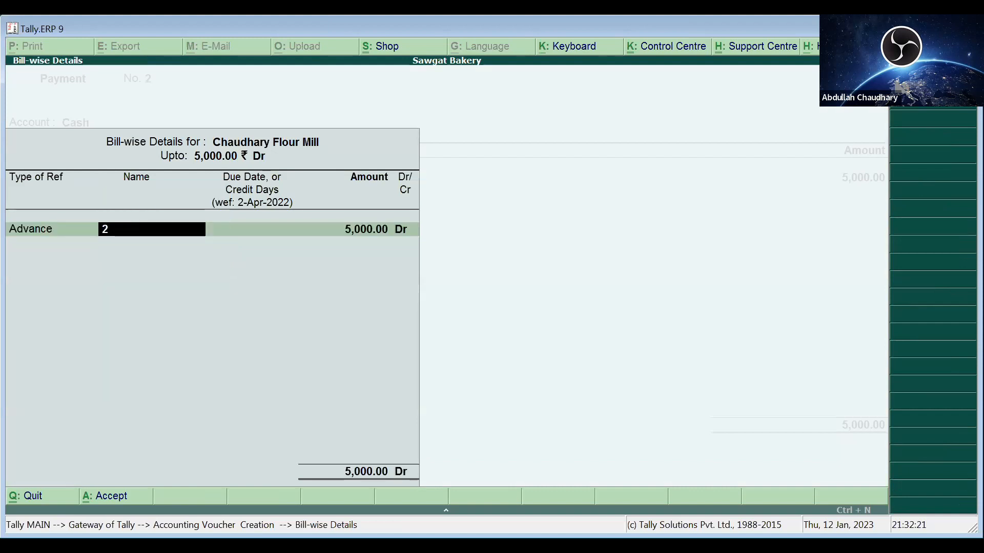
pyautogui.hotkey('shift', 'Tab')
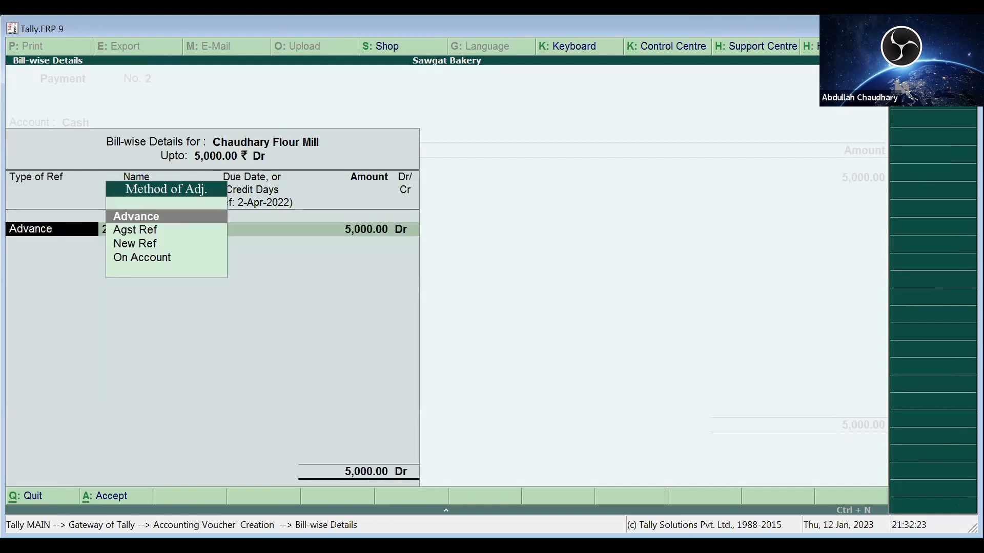
pyautogui.press('Down')
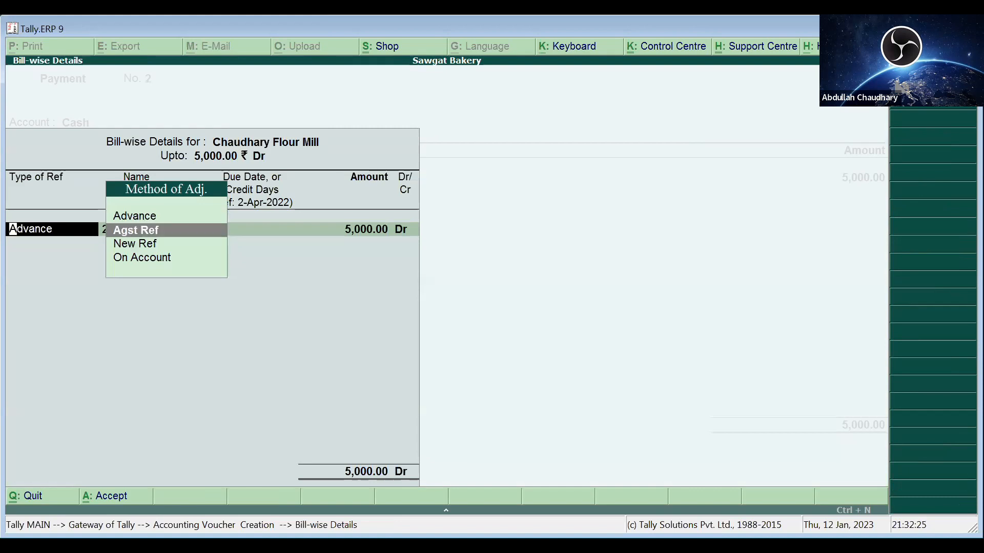
pyautogui.press('Up')
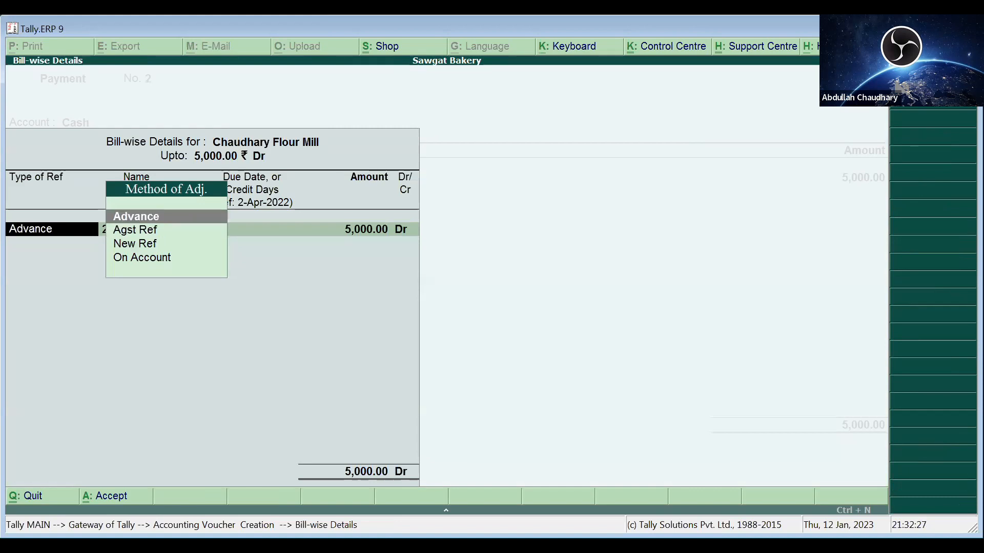
pyautogui.press('Return')
pyautogui.press('Return')
pyautogui.press('Return')
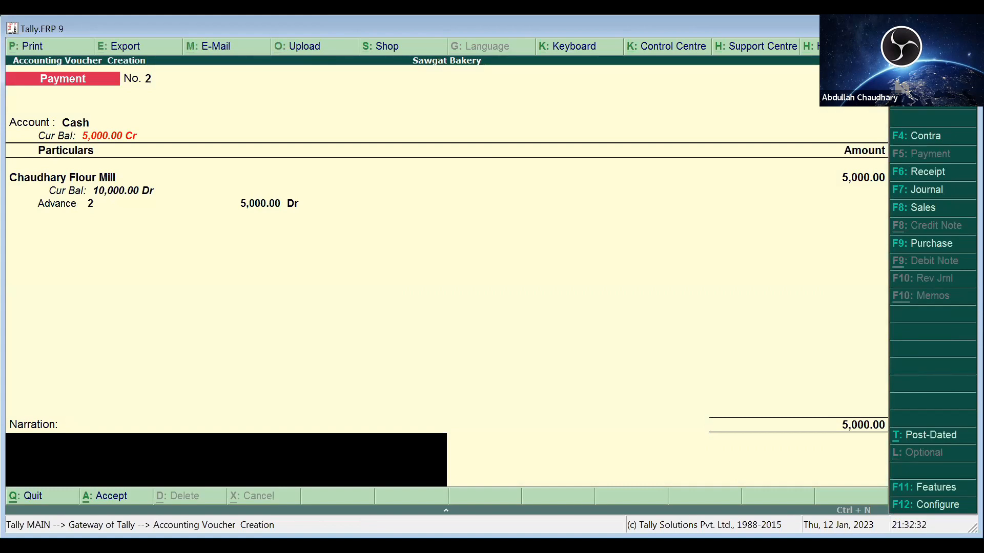
# - Add a narration and save Payment voucher No. 2
pyautogui.write('kdjfldsjlffjsdljfglsddjdjklfds')
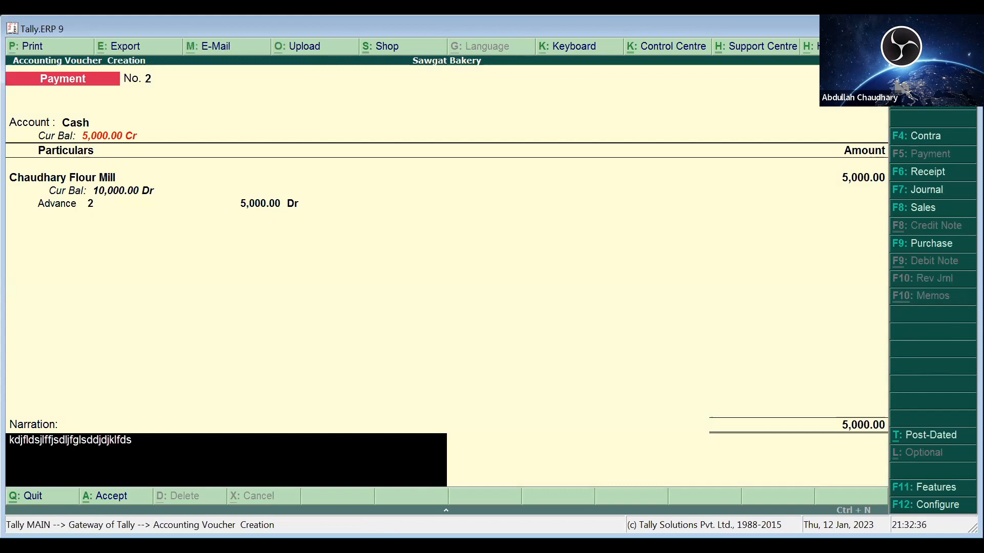
pyautogui.write('vhjhvjshjhgjh')
pyautogui.press('Return')
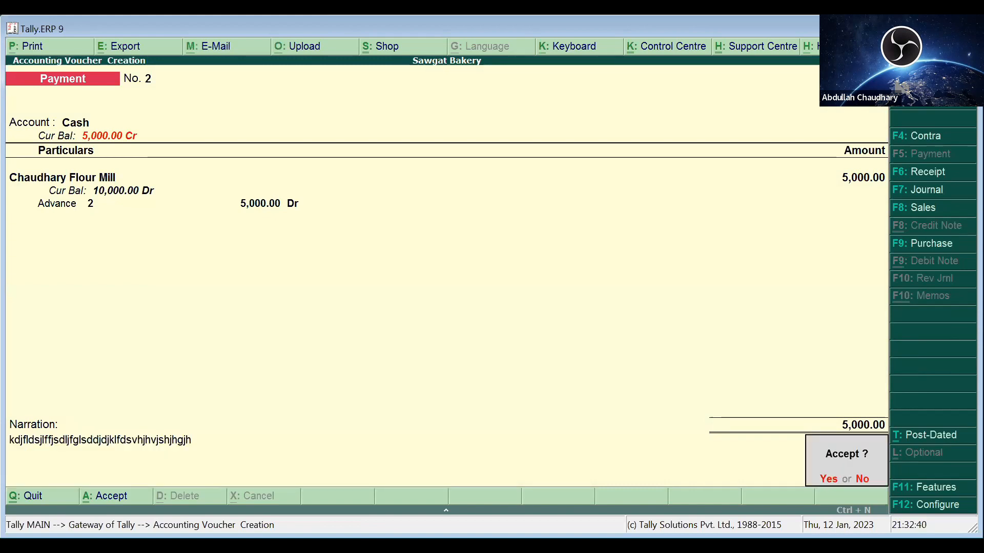
pyautogui.press('Return')
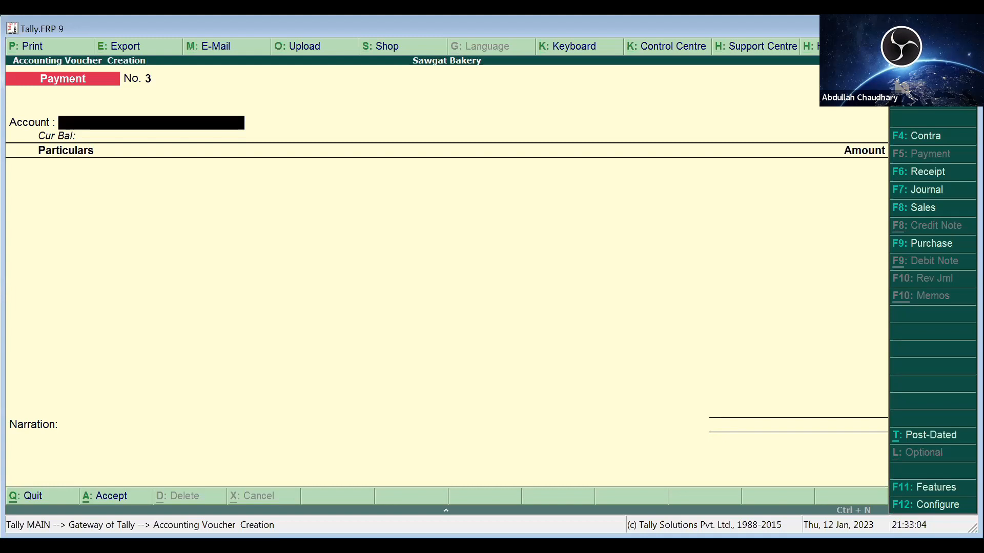
# - Set Cash as the paying account on payment No. 3 and start a new ledger named Wages
pyautogui.write('s')
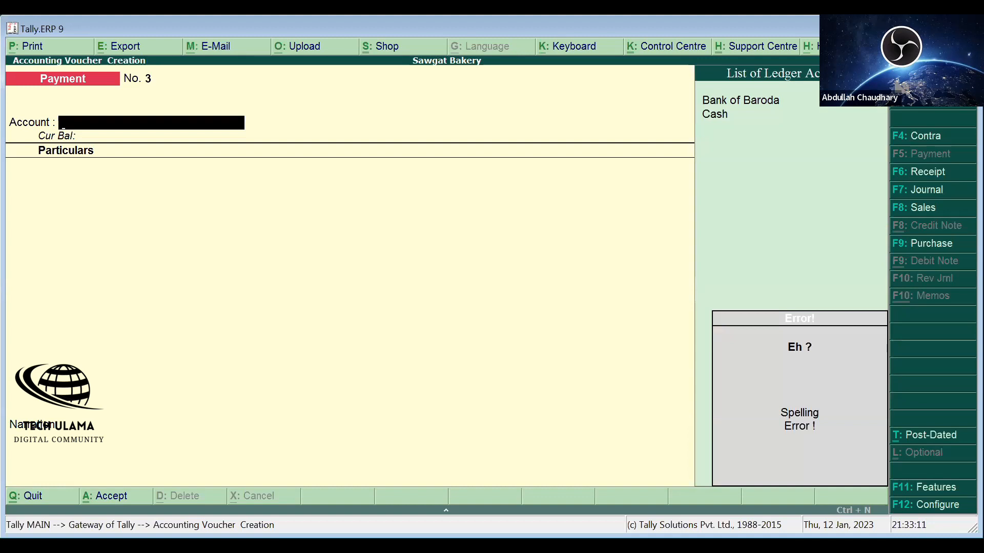
pyautogui.write('c')
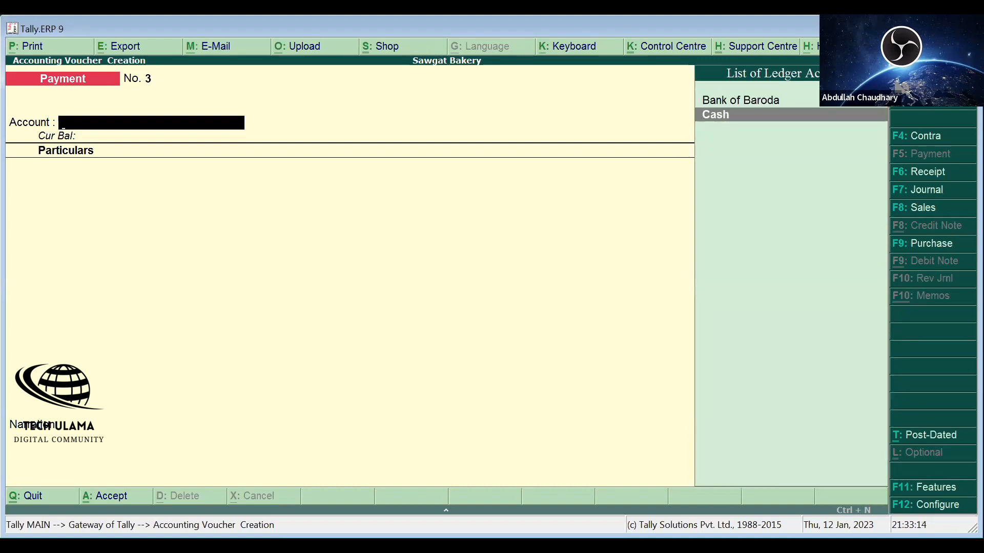
pyautogui.press('Return')
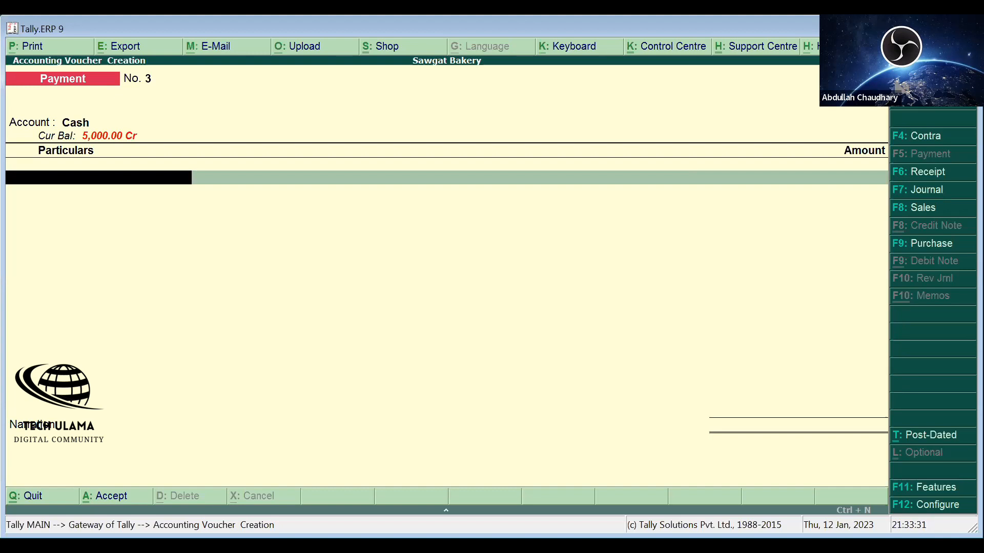
pyautogui.hotkey('alt', 'c')
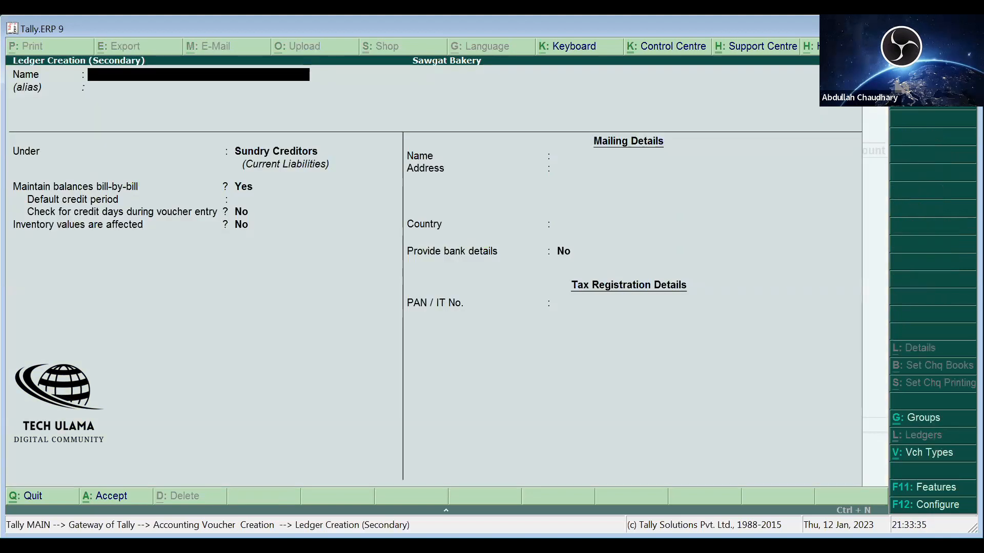
pyautogui.write('Wages')
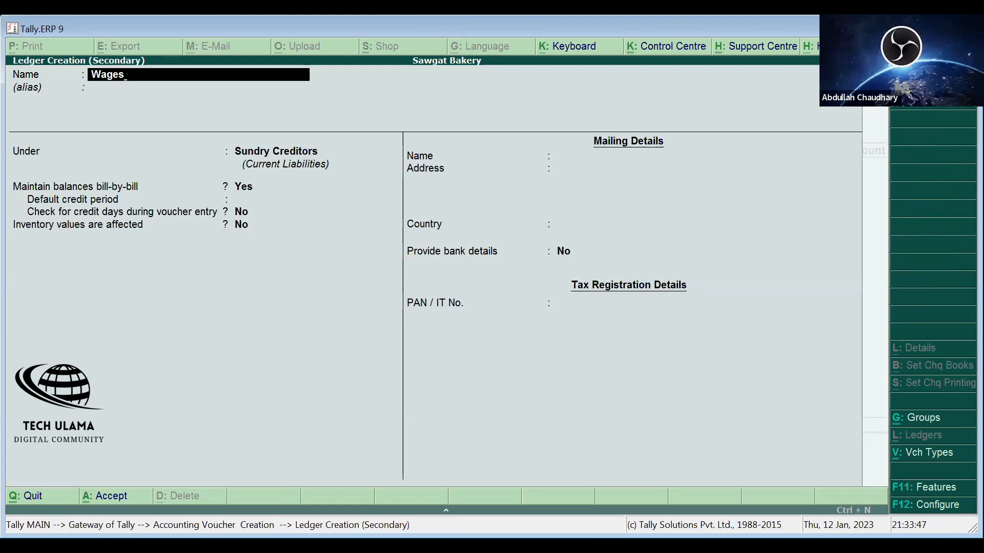
# - Create the Wages ledger under the Indirect Expenses group
pyautogui.press('Return')
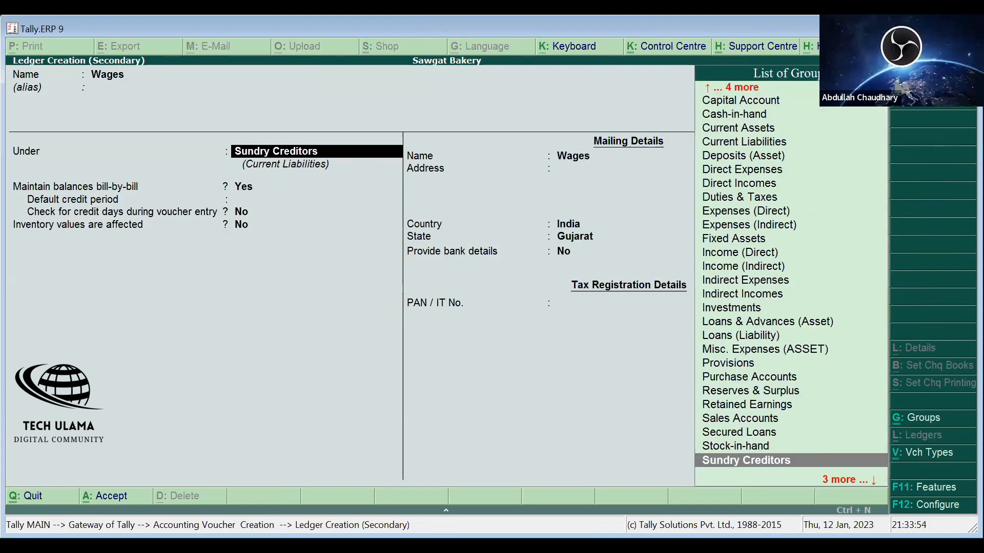
pyautogui.press('Up')
pyautogui.press('Up')
pyautogui.press('Up')
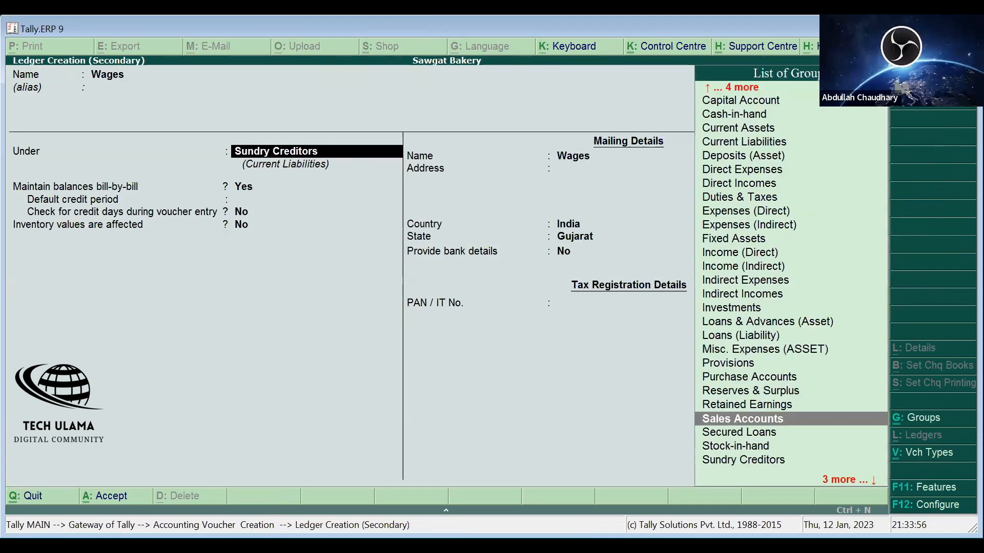
pyautogui.click(741, 253)
pyautogui.click(748, 281)
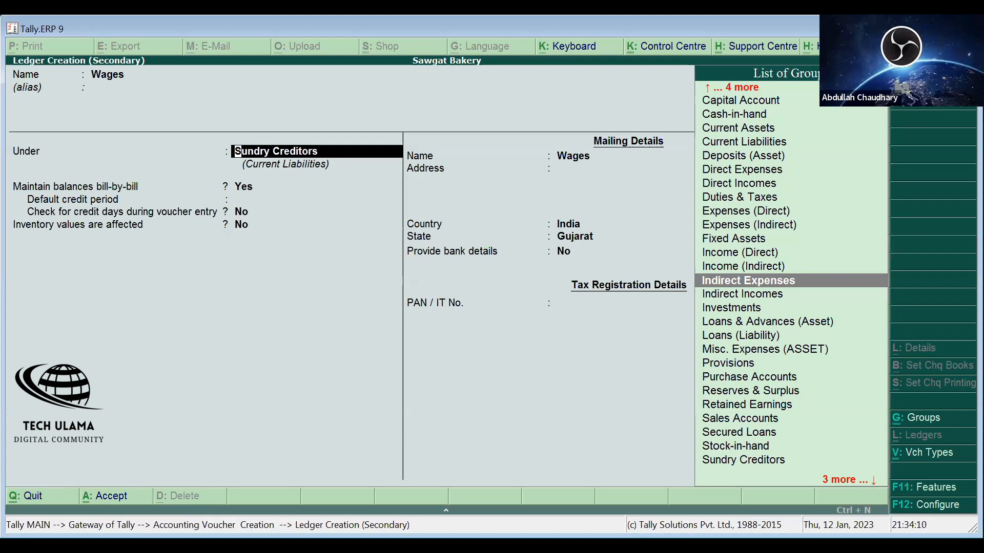
pyautogui.press('Down')
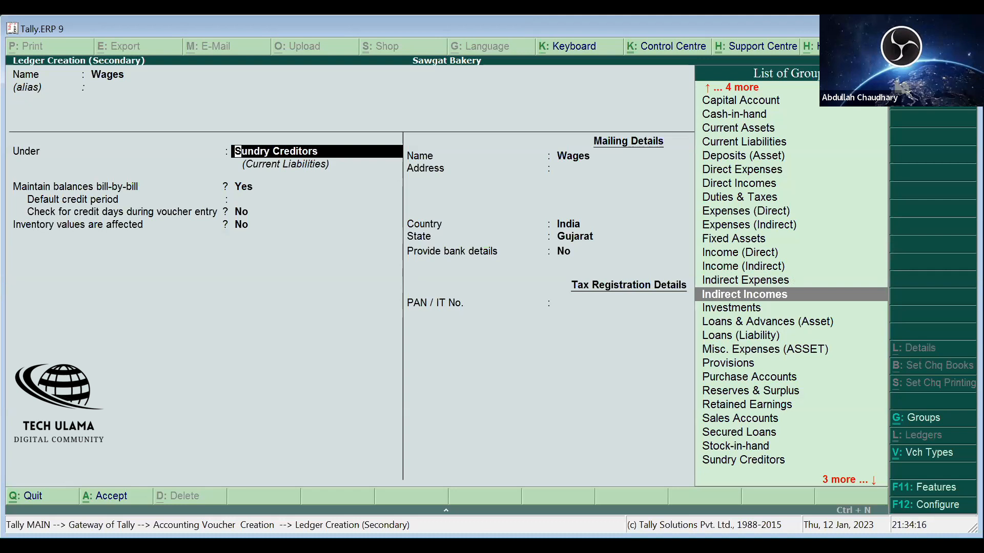
pyautogui.press('Up')
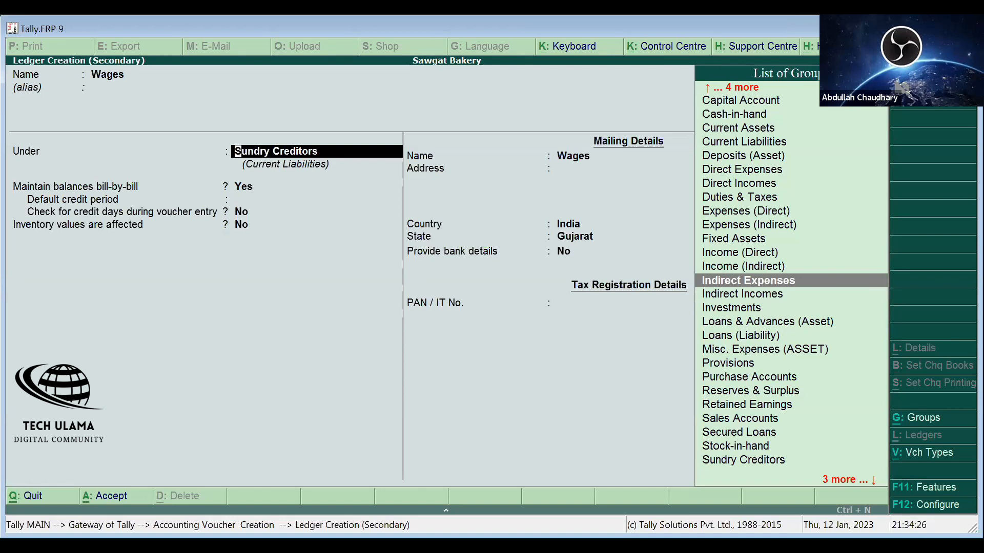
pyautogui.press('Return')
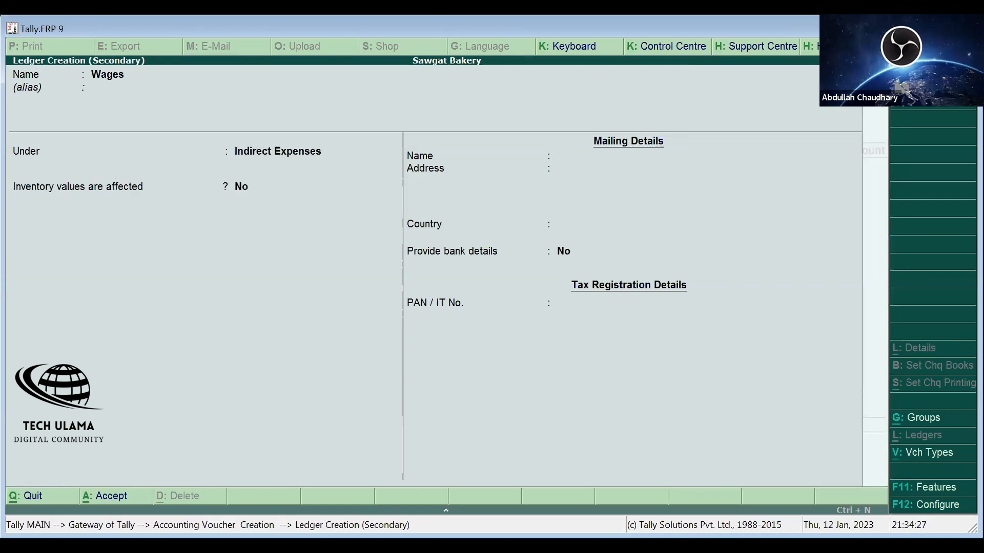
pyautogui.hotkey('ctrl', 'a')
# - Pay 200 to Wages and add a narration to payment No. 3
pyautogui.write('200')
pyautogui.press('Return')
pyautogui.press('Return')
pyautogui.write('hdhsfkd')
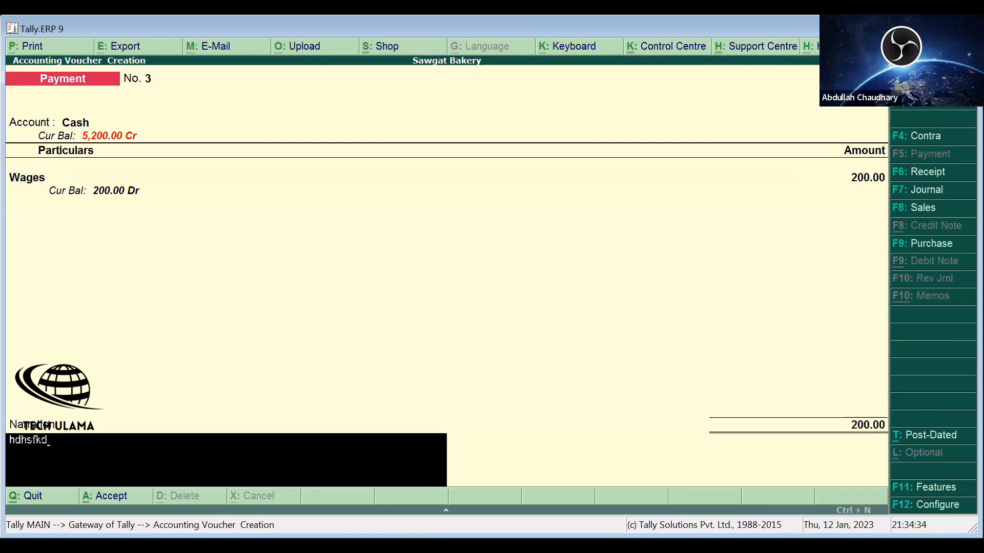
pyautogui.press('Return')
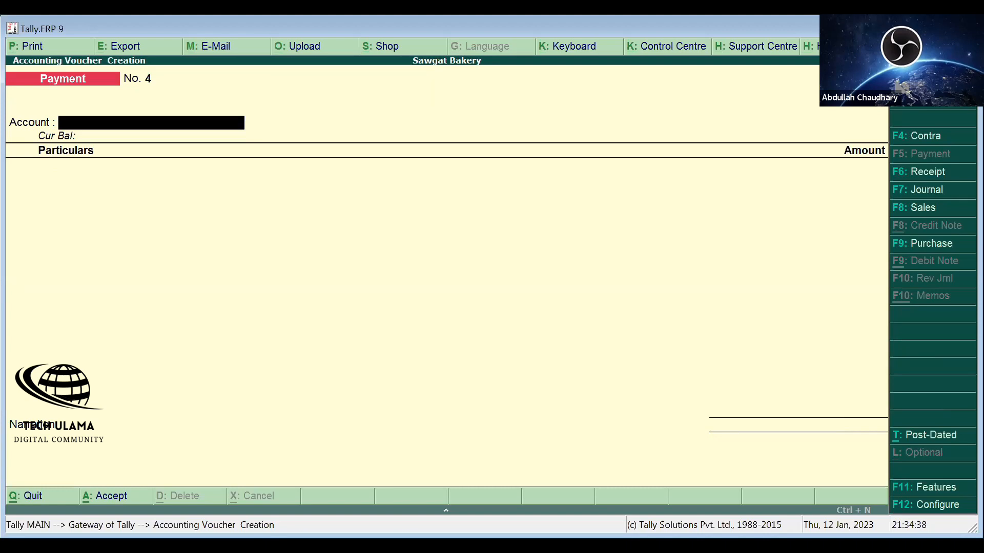
# - Start Receipt voucher No. 1, leaving the date unchanged, with Bank of Baroda as the receiving account
pyautogui.press('F6')
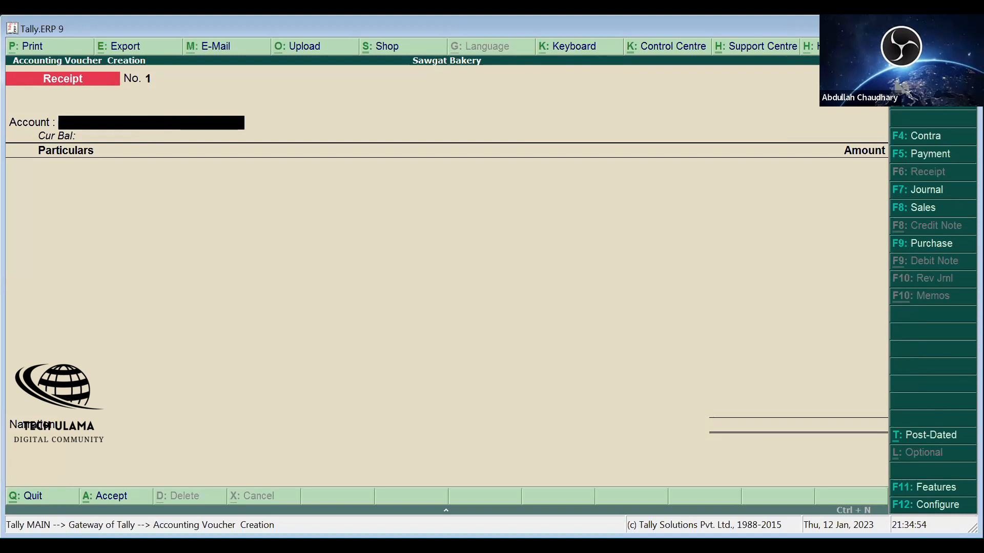
pyautogui.press('F2')
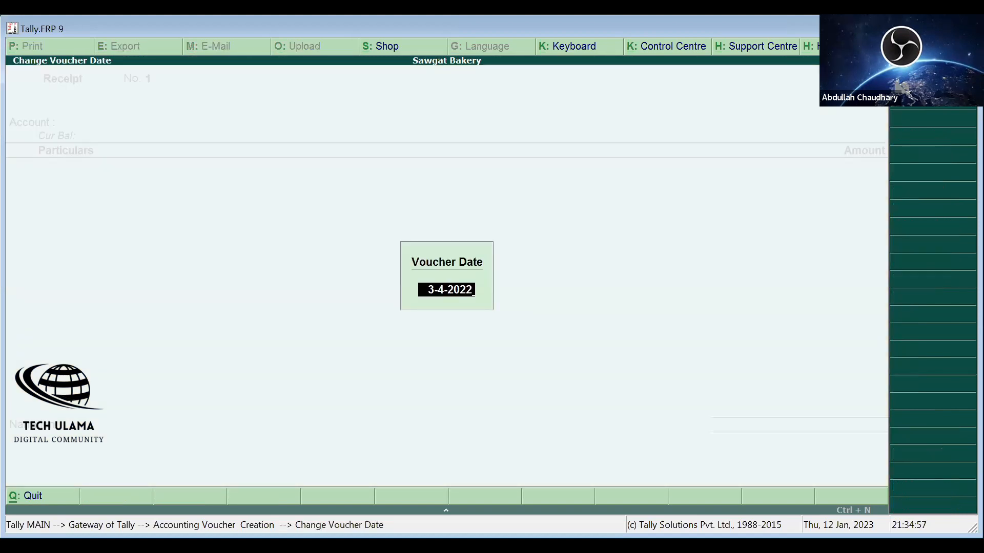
pyautogui.press('BackSpace')
pyautogui.press('Escape')
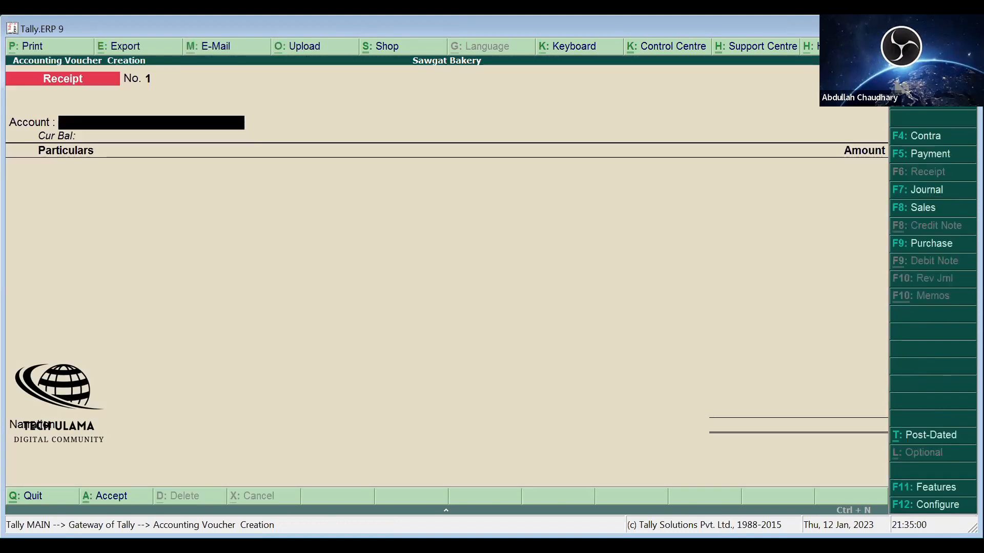
pyautogui.press('Return')
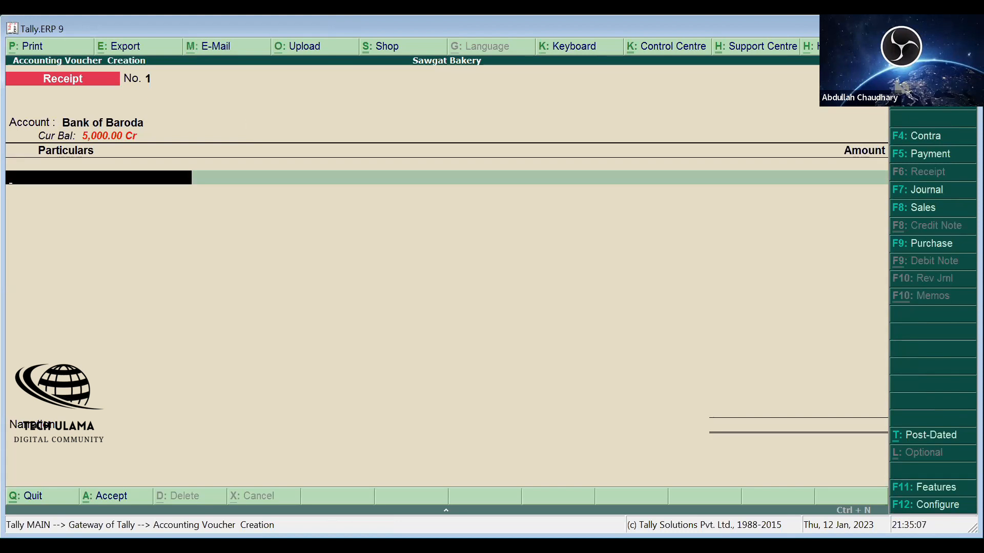
# - Create the Mohan Bhai ledger under Sundry Debtors with bill-by-bill balances, skipping the address
pyautogui.hotkey('alt', 'c')
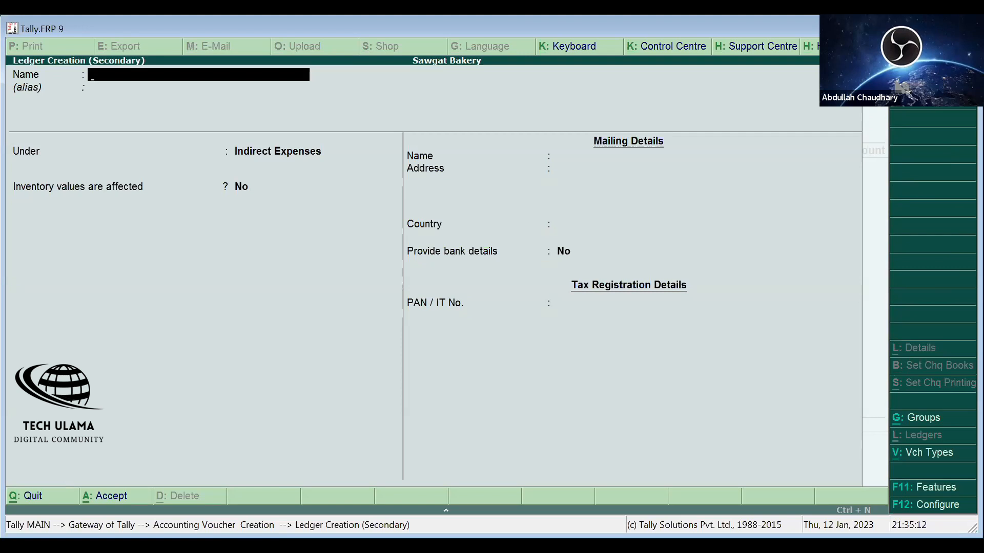
pyautogui.write('Mohan b')
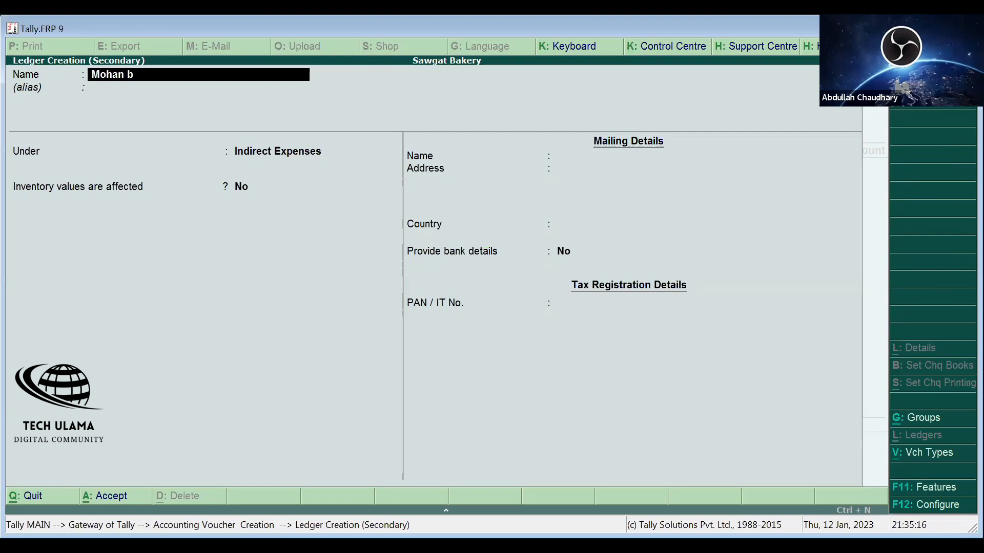
pyautogui.write('hai')
pyautogui.press('Return')
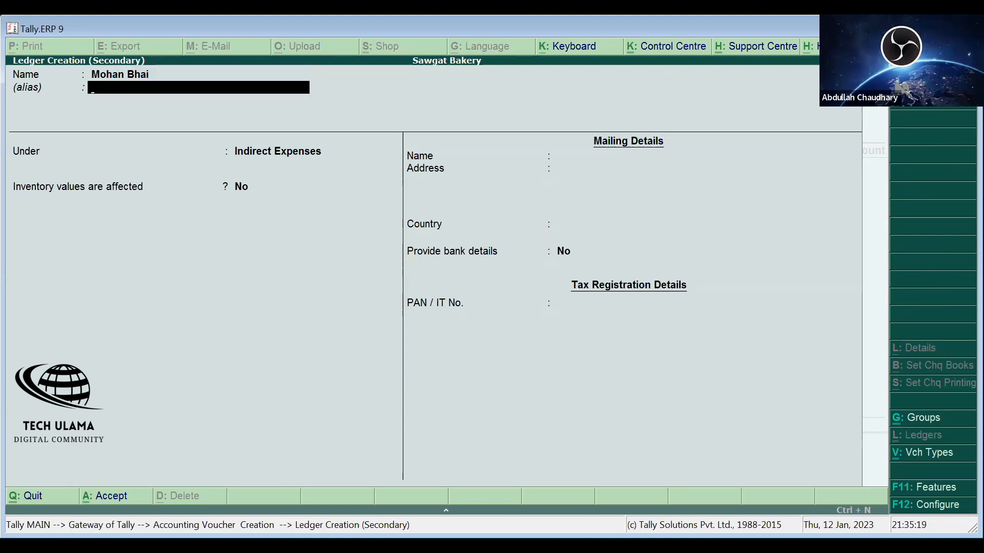
pyautogui.press('Return')
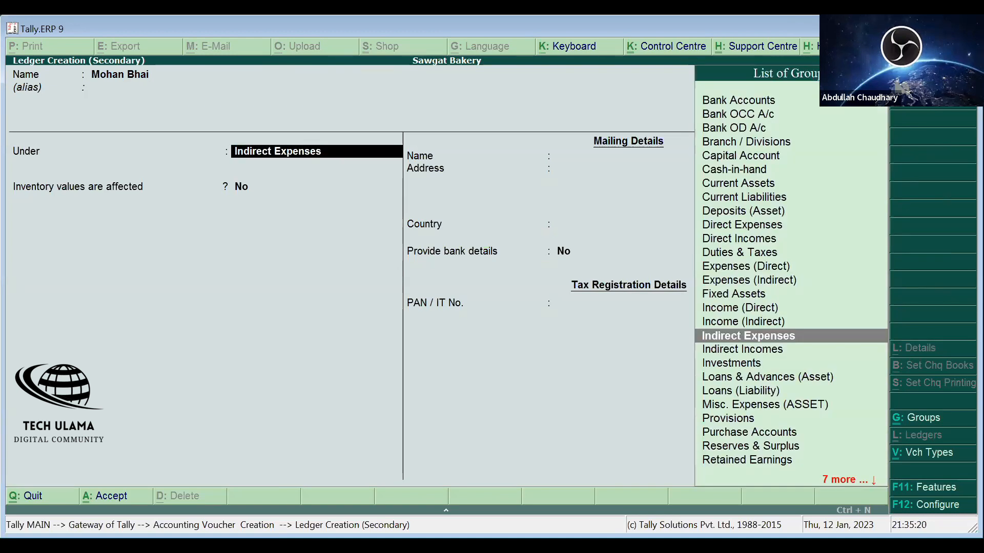
pyautogui.press('Down')
pyautogui.press('Down')
pyautogui.press('Down')
pyautogui.press('Down')
pyautogui.press('Down')
pyautogui.press('Down')
pyautogui.press('Down')
pyautogui.press('Down')
pyautogui.press('Down')
pyautogui.press('Down')
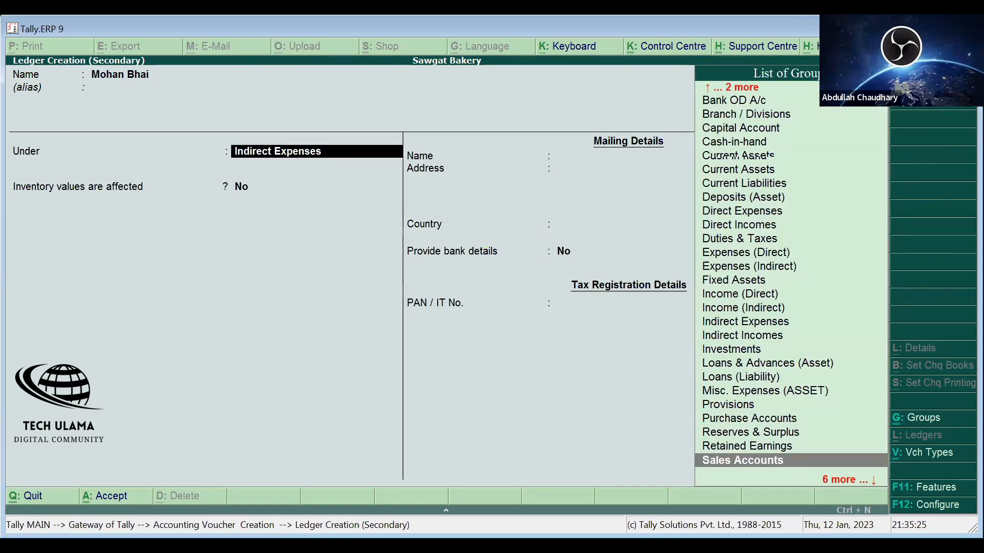
pyautogui.press('Down')
pyautogui.press('Down')
pyautogui.press('Down')
pyautogui.press('Down')
pyautogui.press('Down')
pyautogui.press('Down')
pyautogui.press('Up')
pyautogui.press('Up')
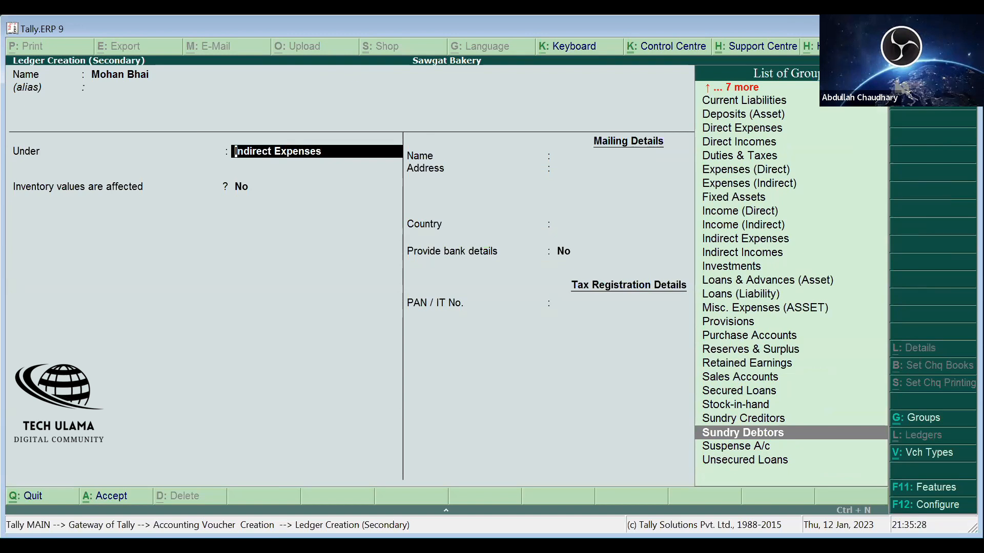
pyautogui.press('Return')
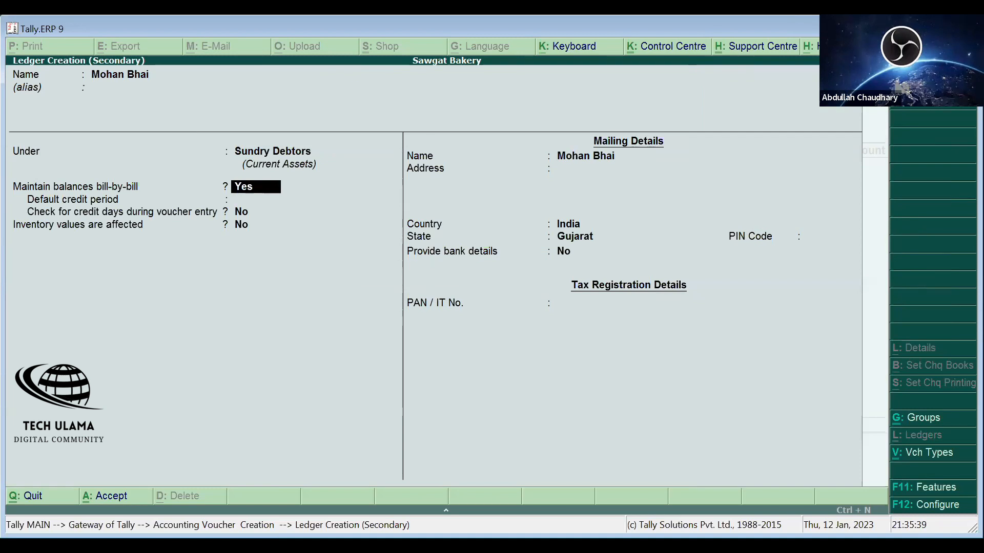
pyautogui.press('Return')
pyautogui.press('Return')
pyautogui.press('Return')
pyautogui.press('Return')
pyautogui.press('Return')
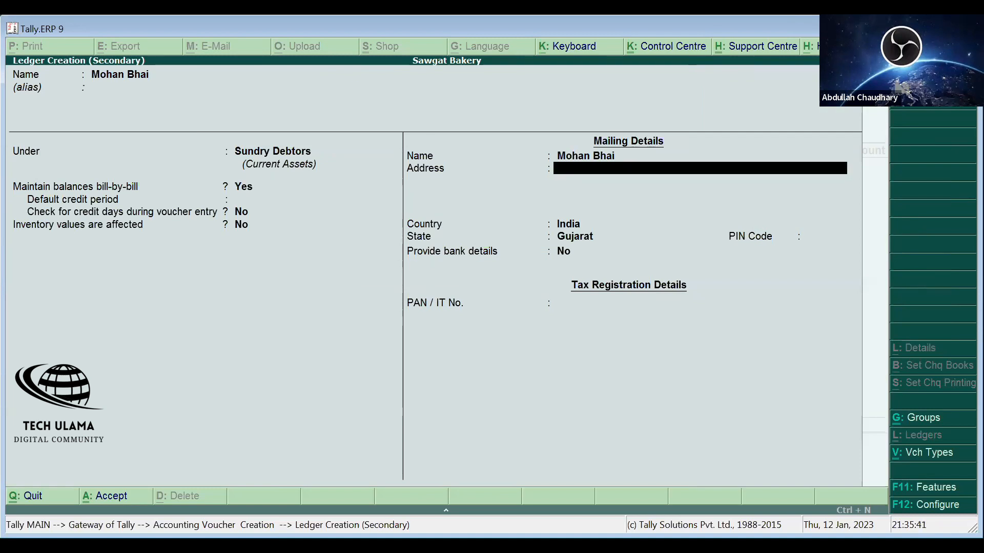
pyautogui.press('Return')
pyautogui.press('Return')
pyautogui.press('Return')
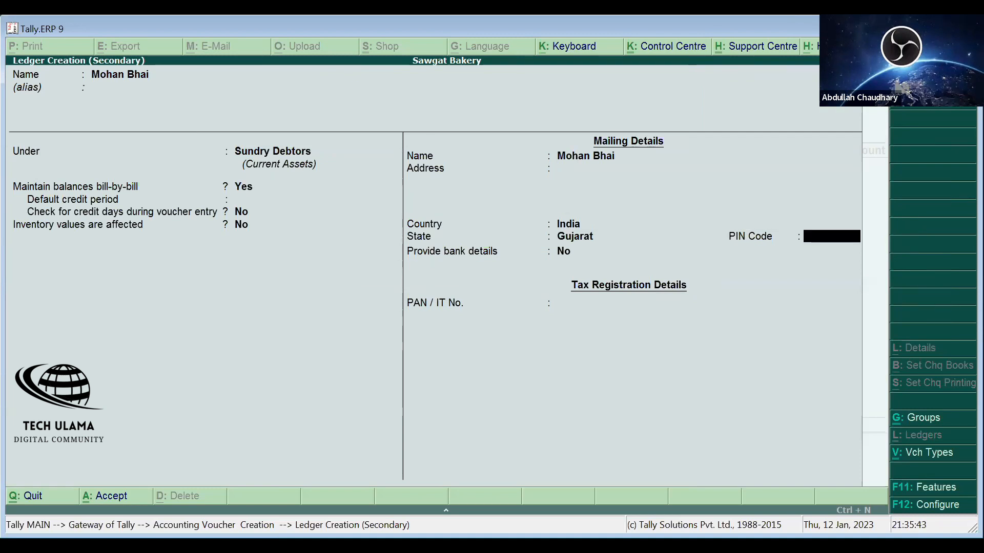
pyautogui.press('Return')
pyautogui.press('Return')
pyautogui.press('Return')
pyautogui.press('Return')
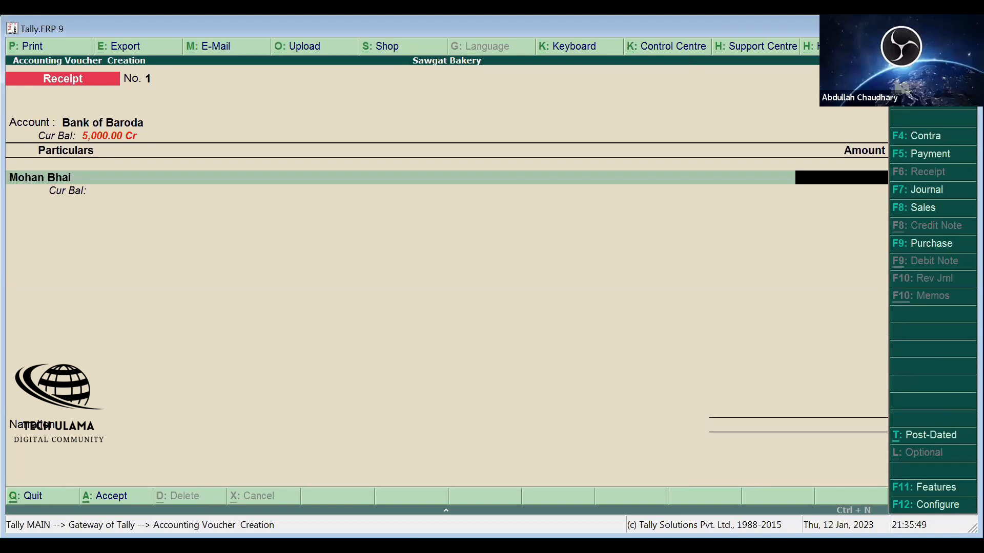
# - Receive 10,000 from Mohan Bhai as an Advance into Bank of Baroda and add a narration
pyautogui.write('10000')
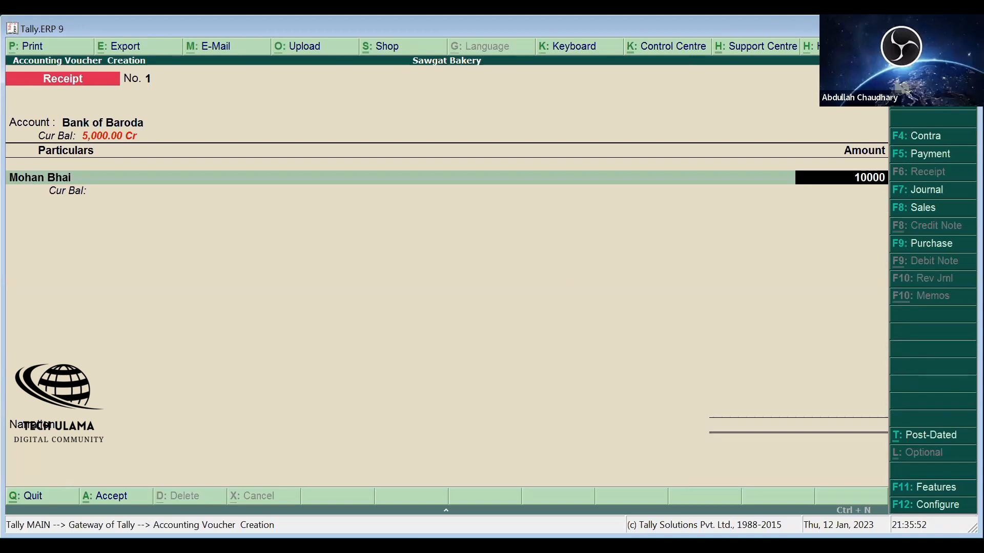
pyautogui.press('Return')
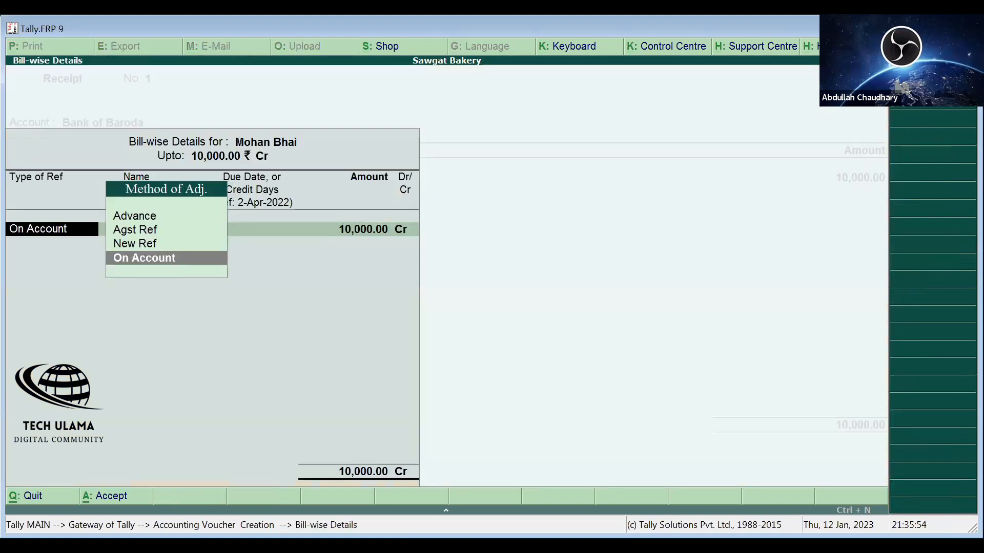
pyautogui.press('Up')
pyautogui.press('Up')
pyautogui.press('Up')
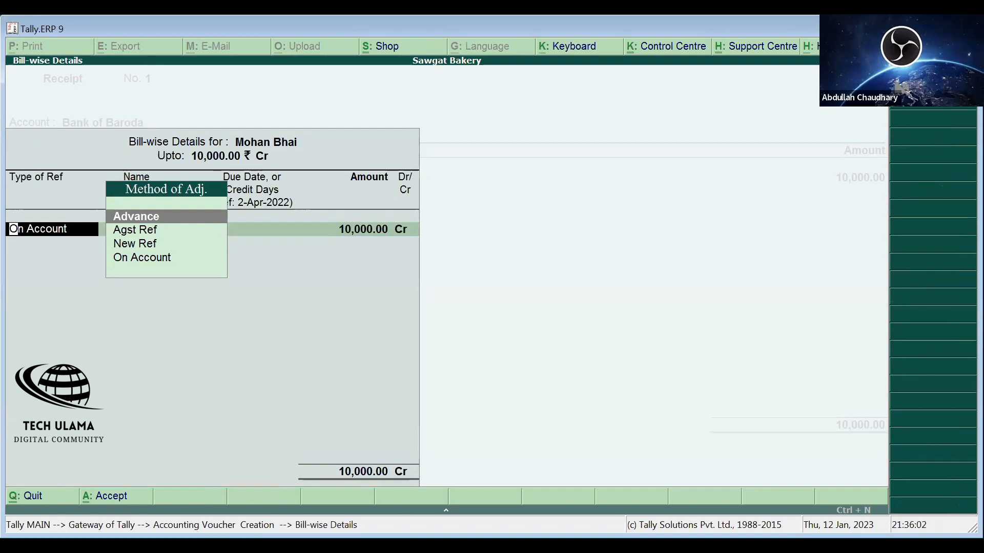
pyautogui.press('Down')
pyautogui.press('Up')
pyautogui.press('Return')
pyautogui.press('Return')
pyautogui.press('Return')
pyautogui.press('Return')
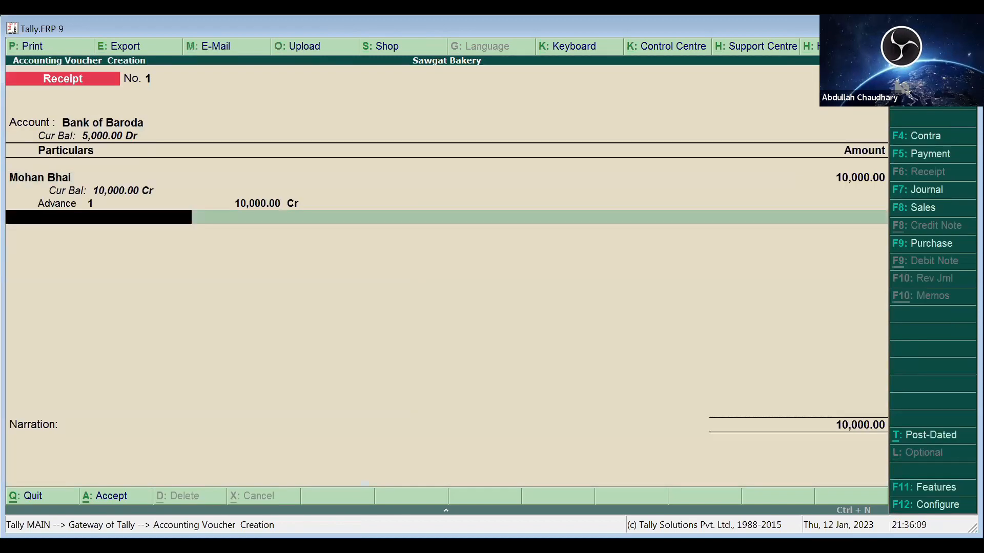
pyautogui.press('Return')
pyautogui.press('Return')
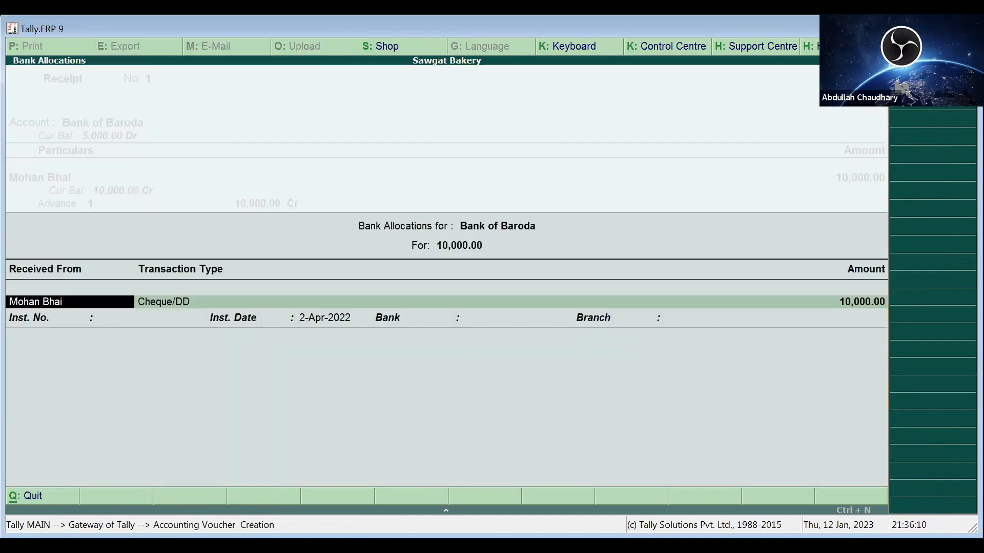
pyautogui.press('Return')
pyautogui.press('Return')
pyautogui.press('Return')
pyautogui.press('Return')
pyautogui.press('Return')
pyautogui.press('Return')
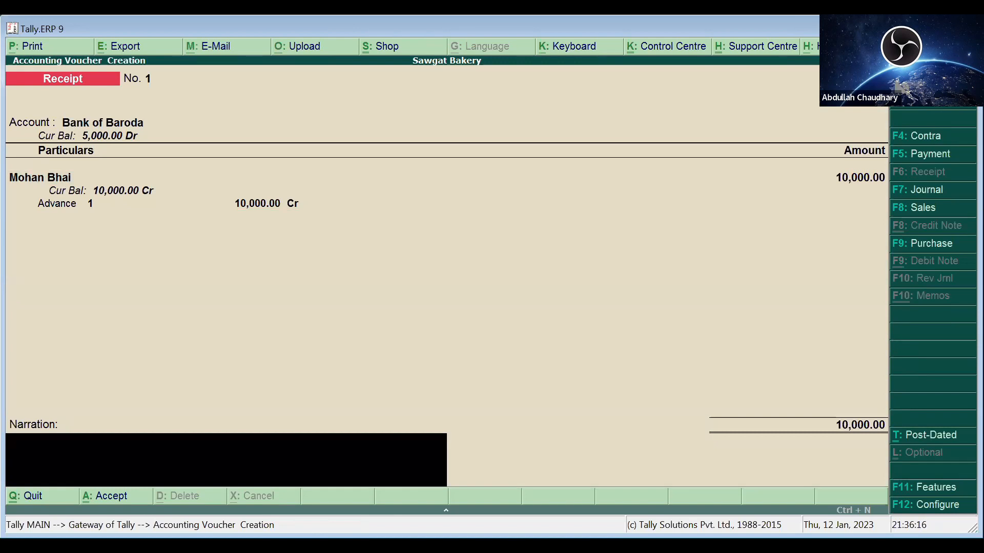
pyautogui.write('hjhfkjhedfkdhkfhg')
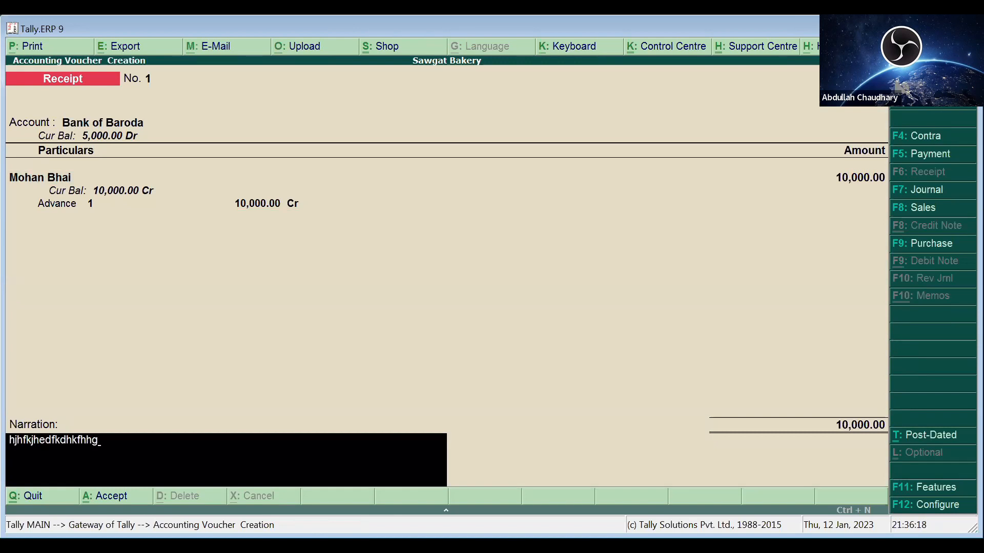
pyautogui.press('Return')
pyautogui.press('Return')
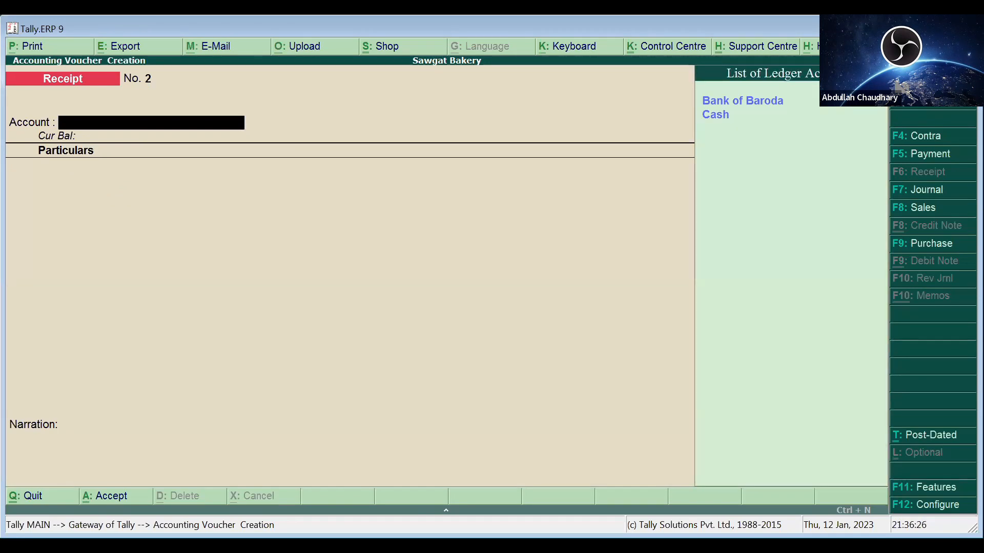
# - Set Cash as the receipt account and start a new ledger named Rent
pyautogui.write('c')
pyautogui.press('Return')
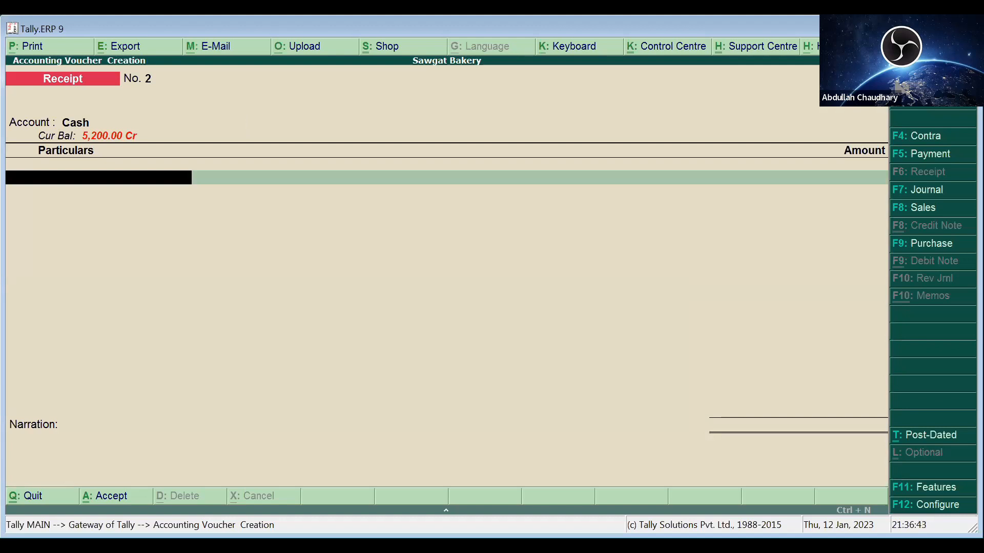
pyautogui.hotkey('alt', 'c')
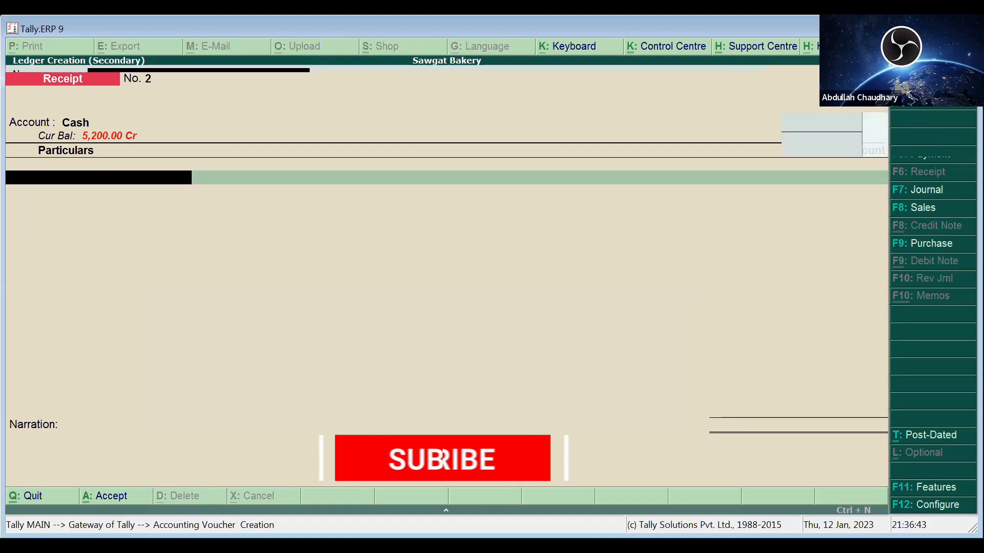
pyautogui.write('Rent')
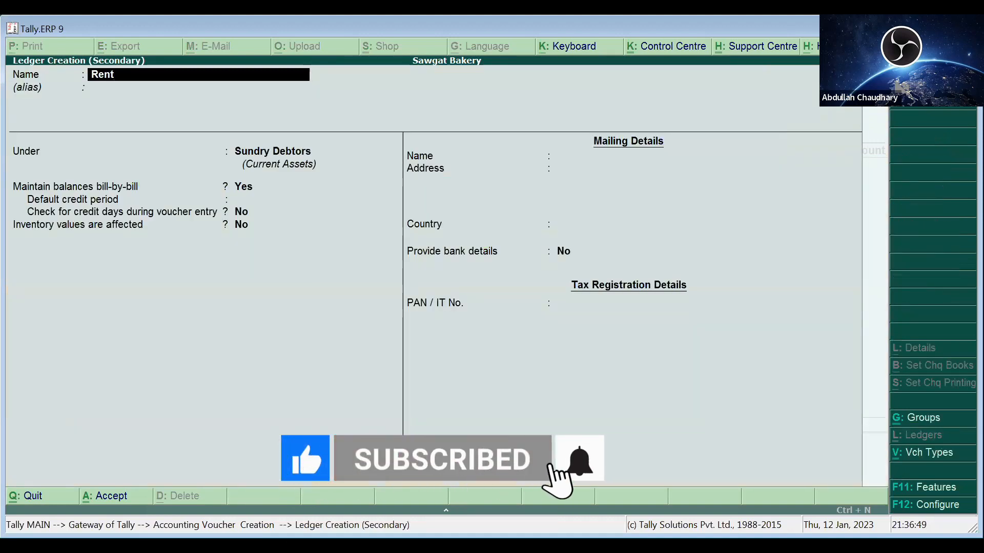
# - Place the Rent ledger under Indirect Incomes, with no inventory effect, and save it
pyautogui.press('Return')
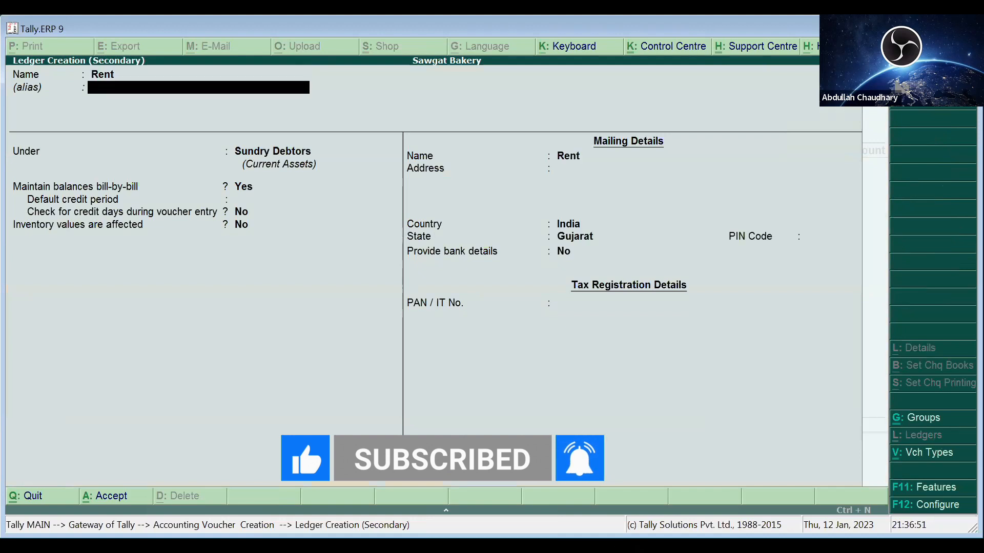
pyautogui.press('Return')
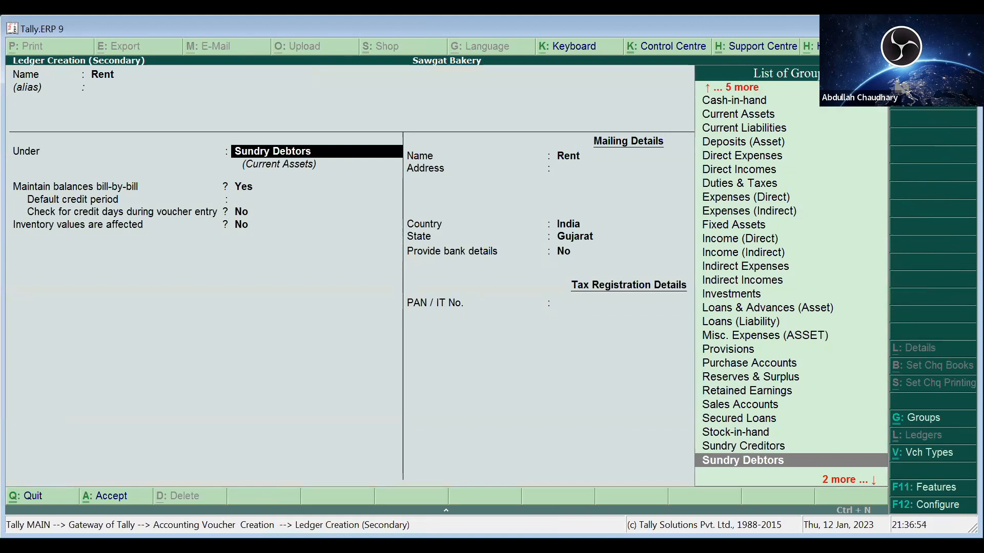
pyautogui.click(748, 267)
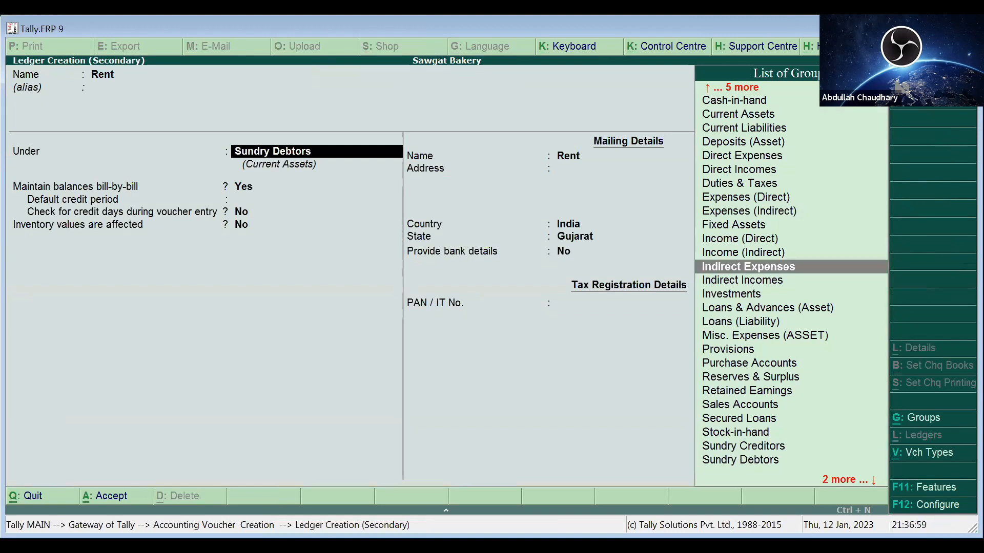
pyautogui.click(744, 280)
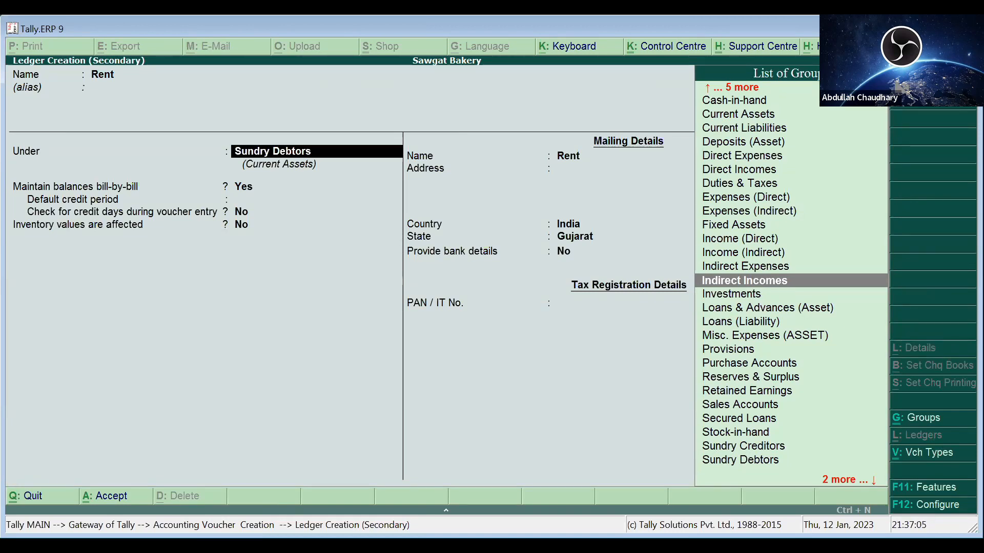
pyautogui.press('Return')
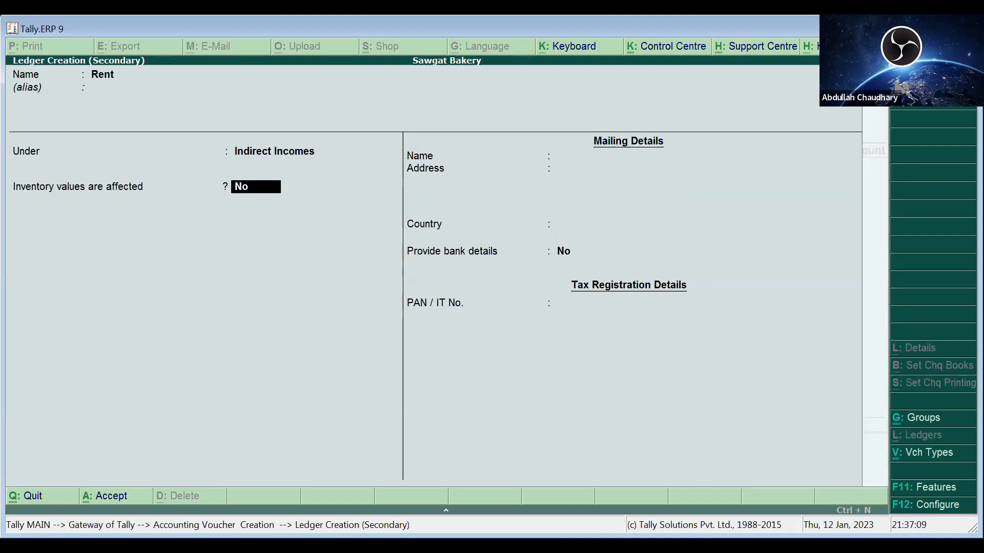
pyautogui.press('Return')
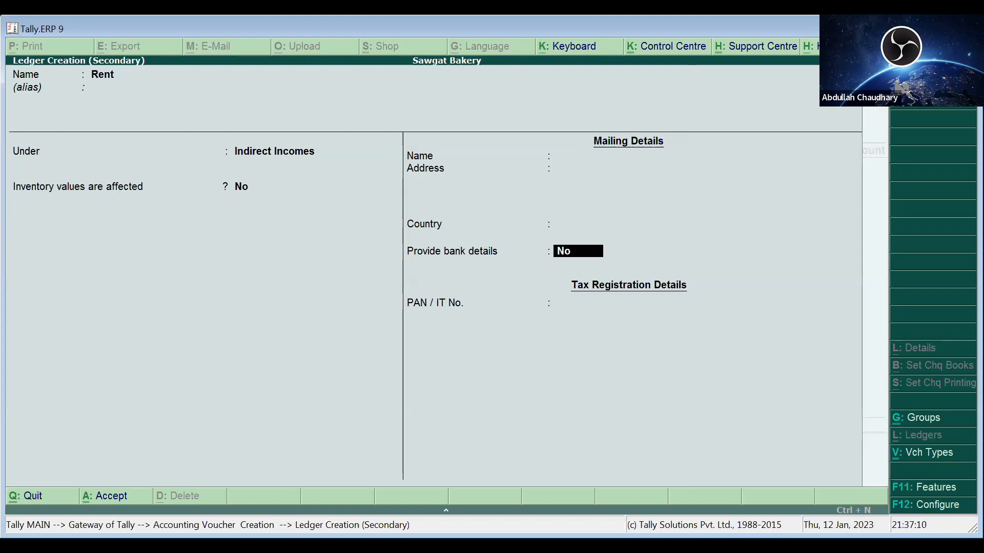
pyautogui.hotkey('ctrl', 'a')
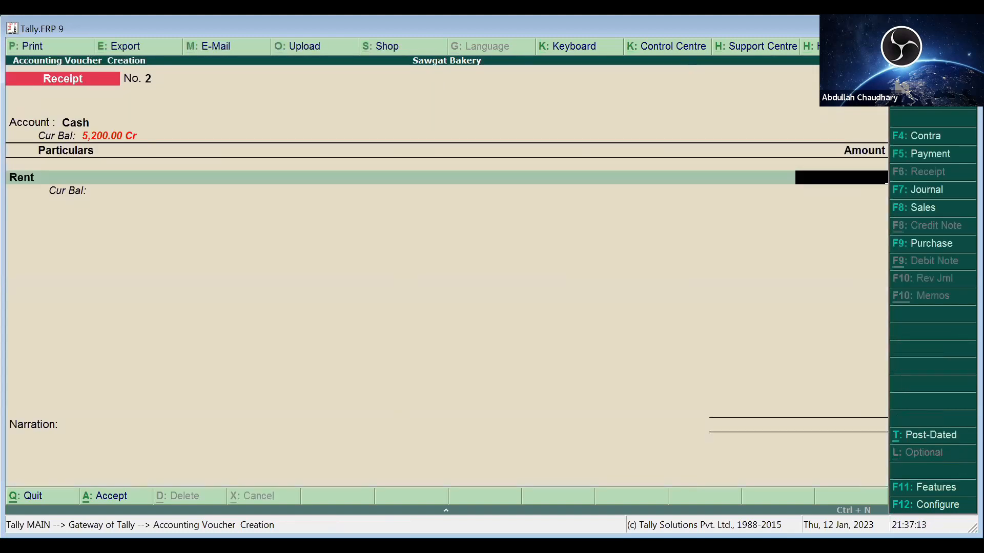
# - Enter 5,000 for Rent with a narration, save Receipt No. 2, and return to Gateway of Tally
pyautogui.write('5,000')
pyautogui.press('Return')
pyautogui.press('Return')
pyautogui.write('dh')
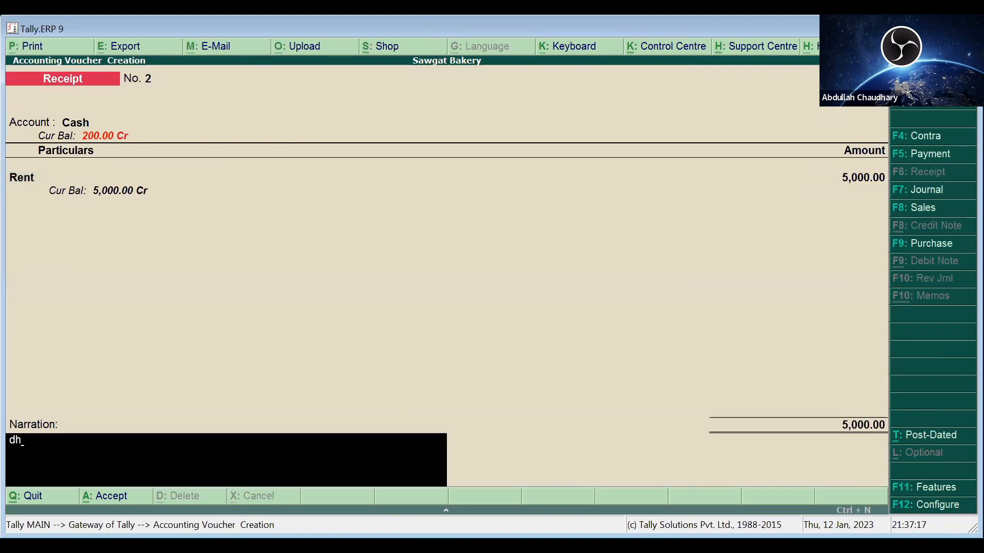
pyautogui.write('tfgjuygh')
pyautogui.press('Return')
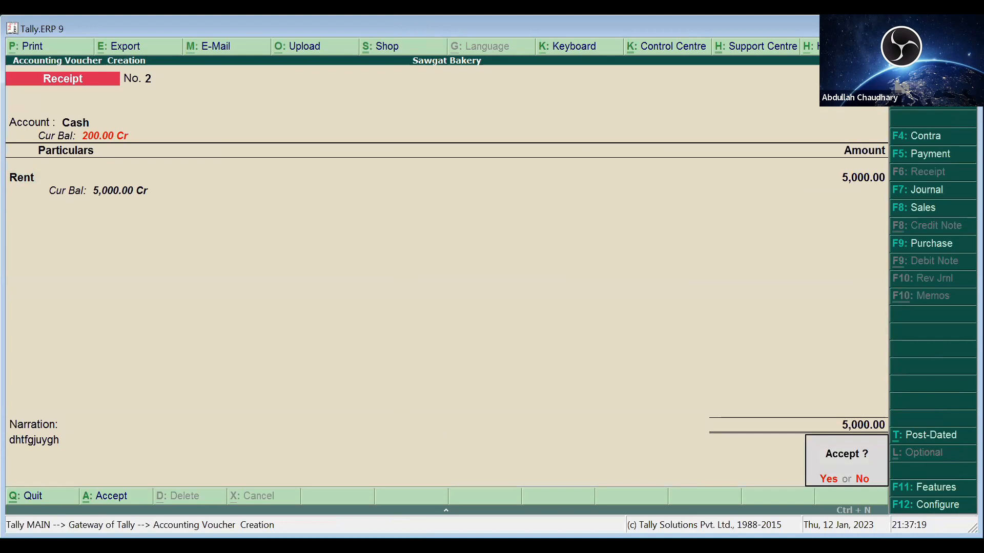
pyautogui.press('y')
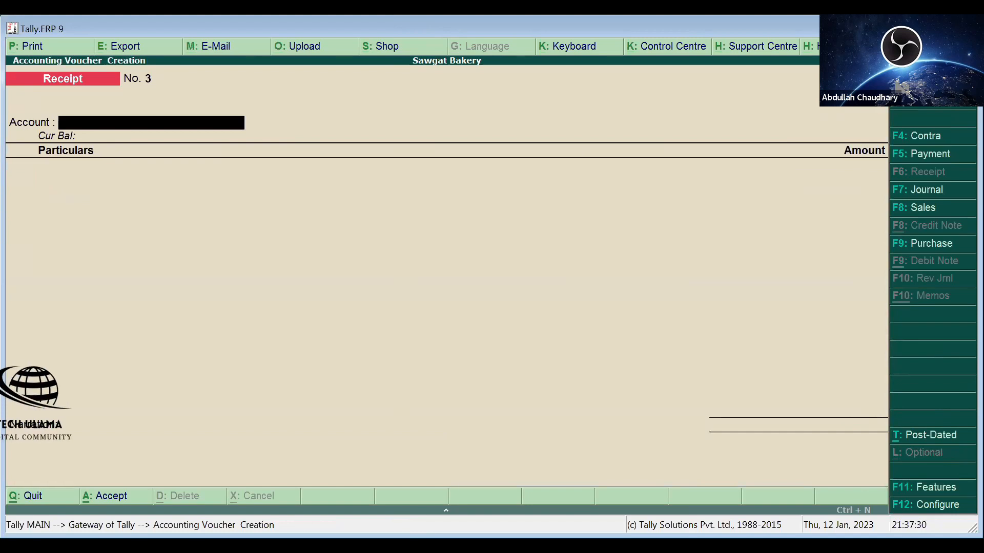
pyautogui.press('Escape')
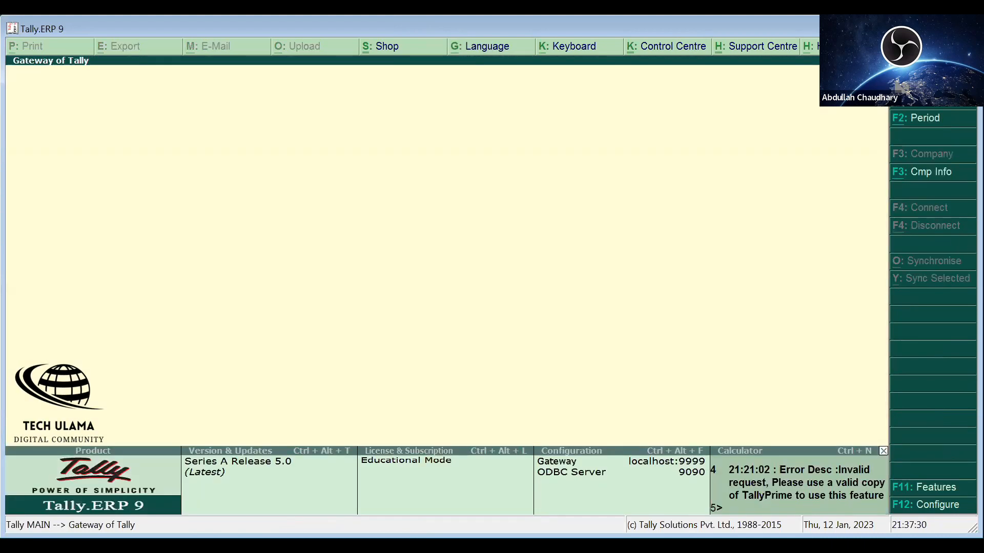